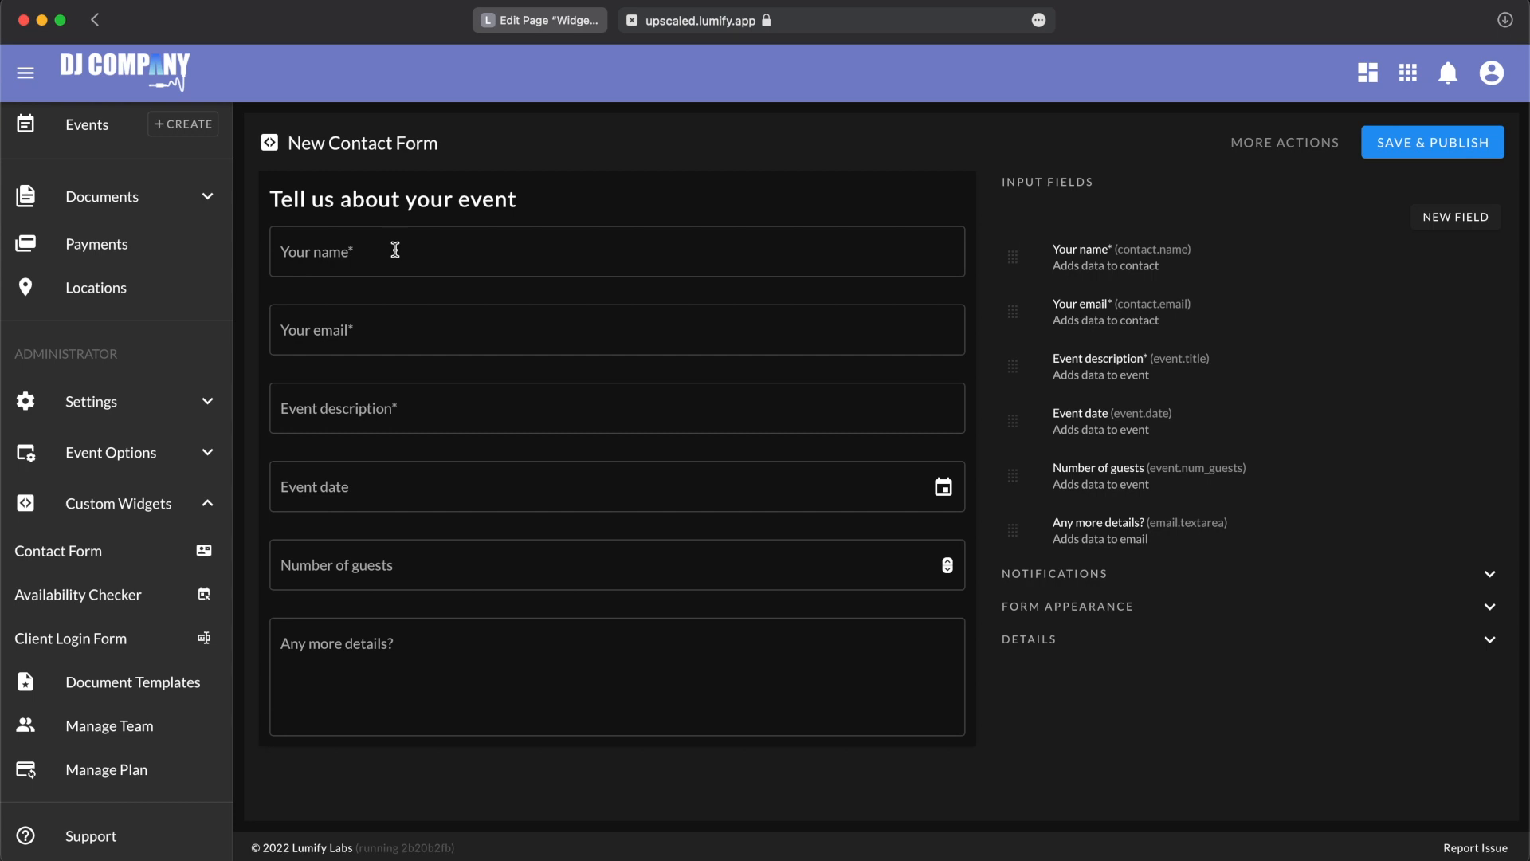
Step: Examine each field in the contact form preview, from name and email through event date, number of guests and details
scroll(443, 393, down, 1)
scroll(442, 393, up, 1)
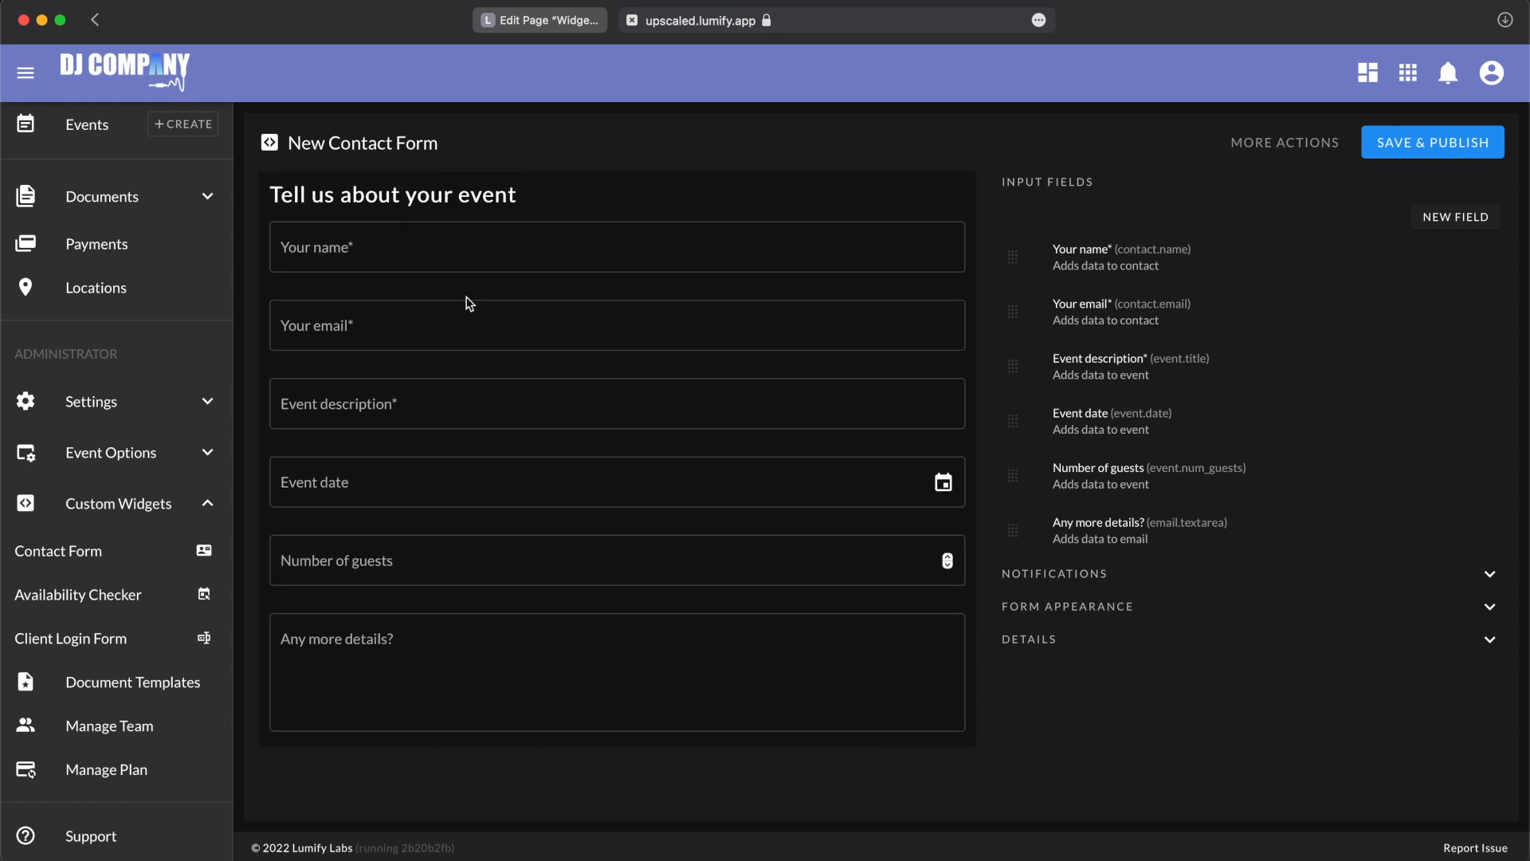
click(459, 255)
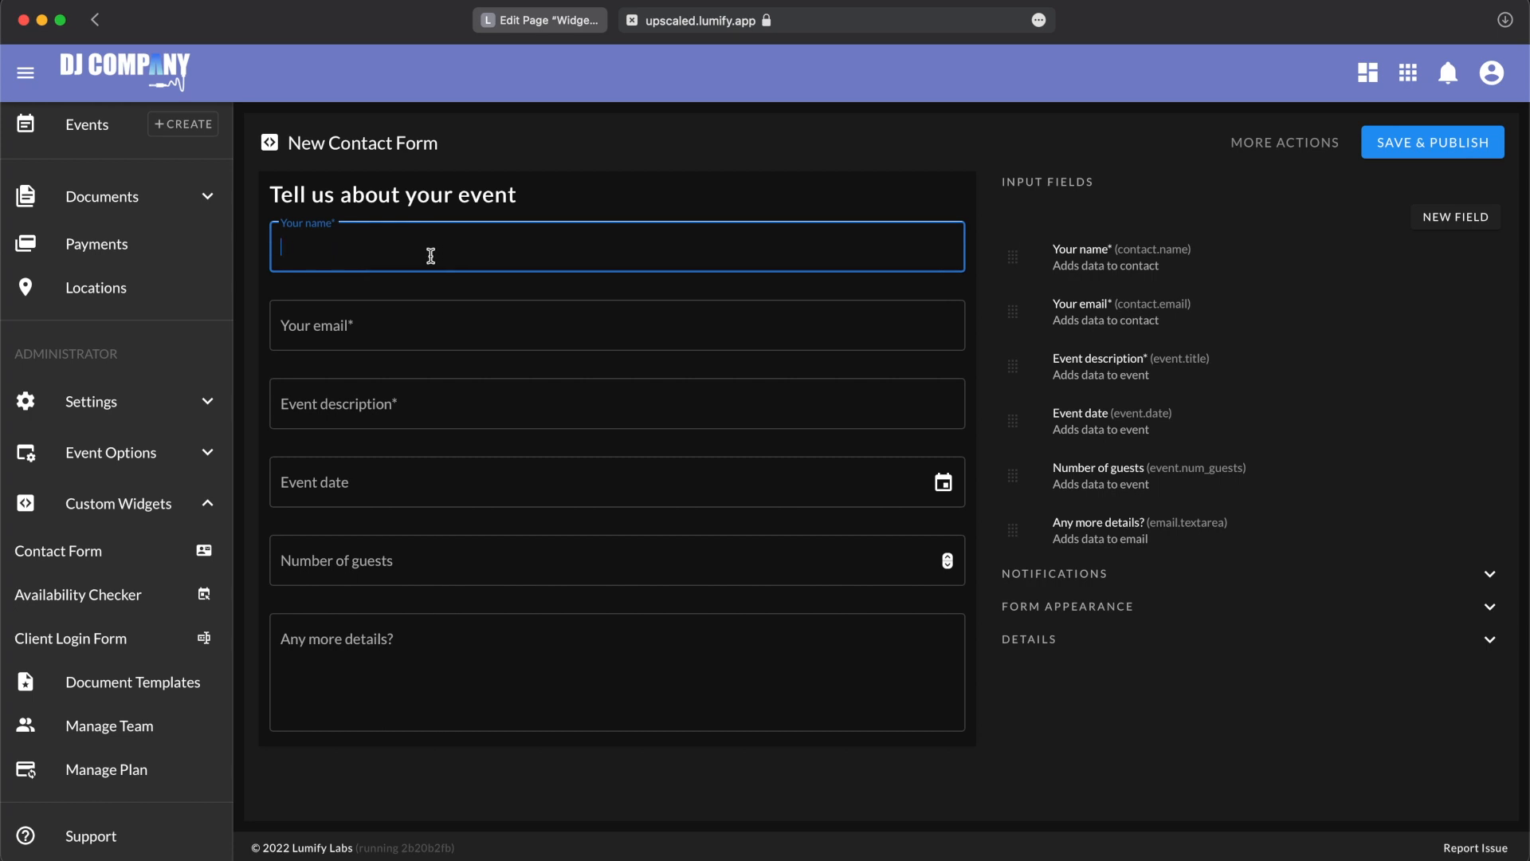
click(336, 336)
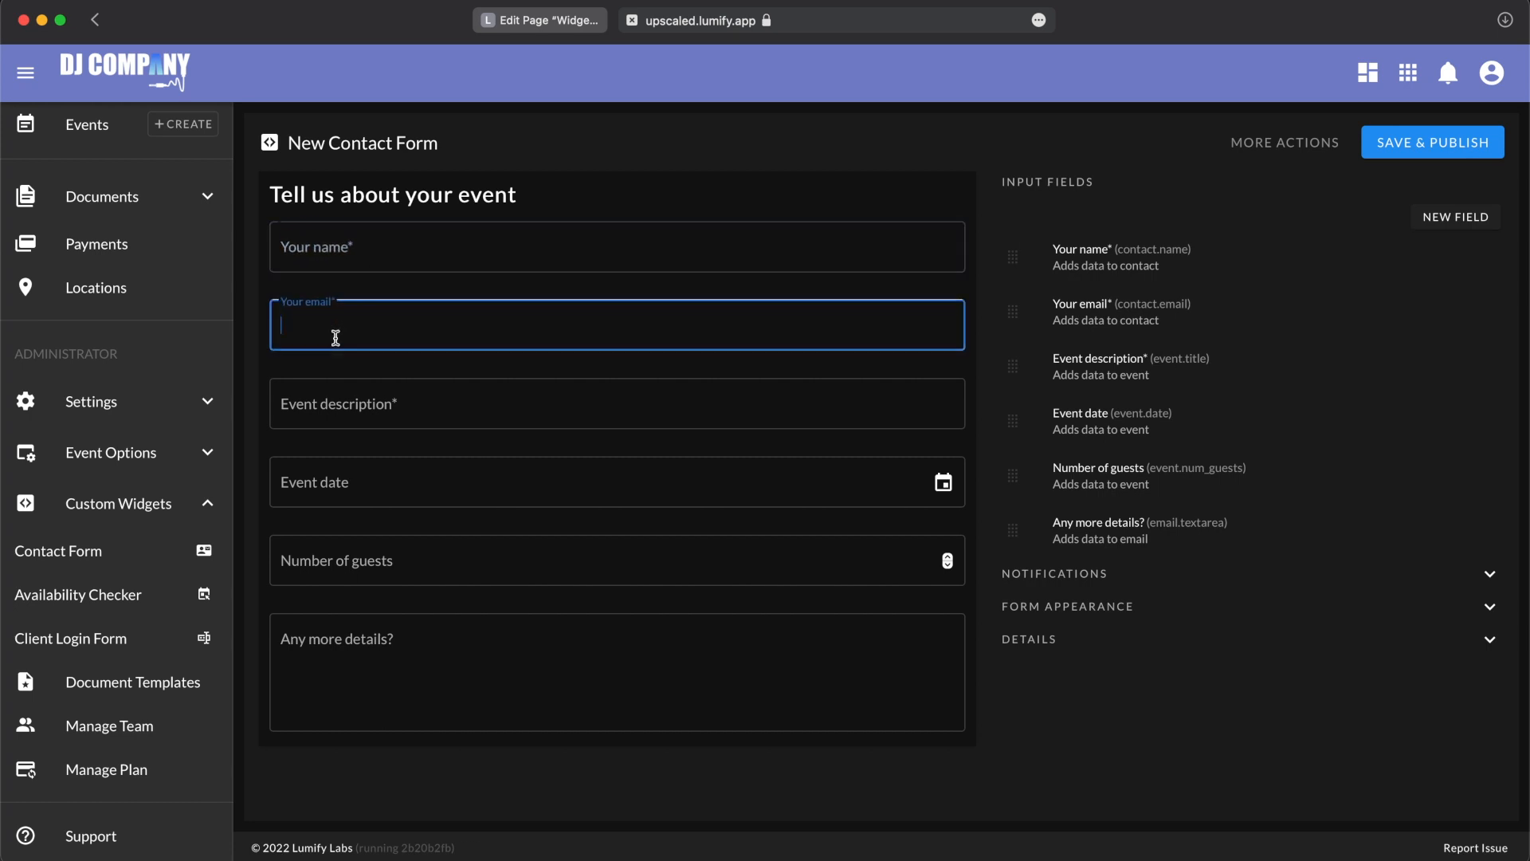
click(342, 400)
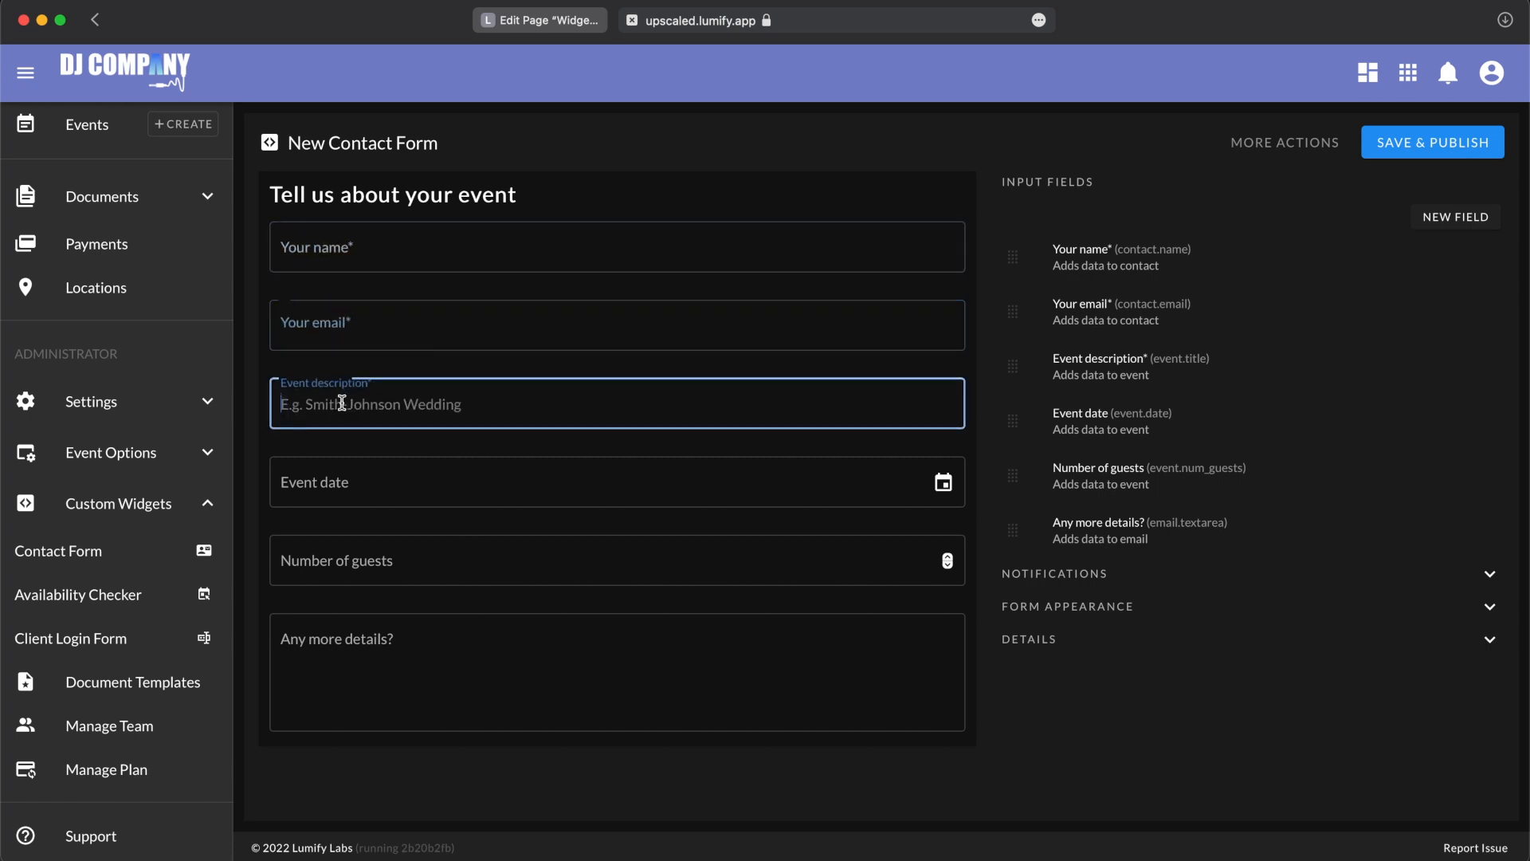
click(372, 501)
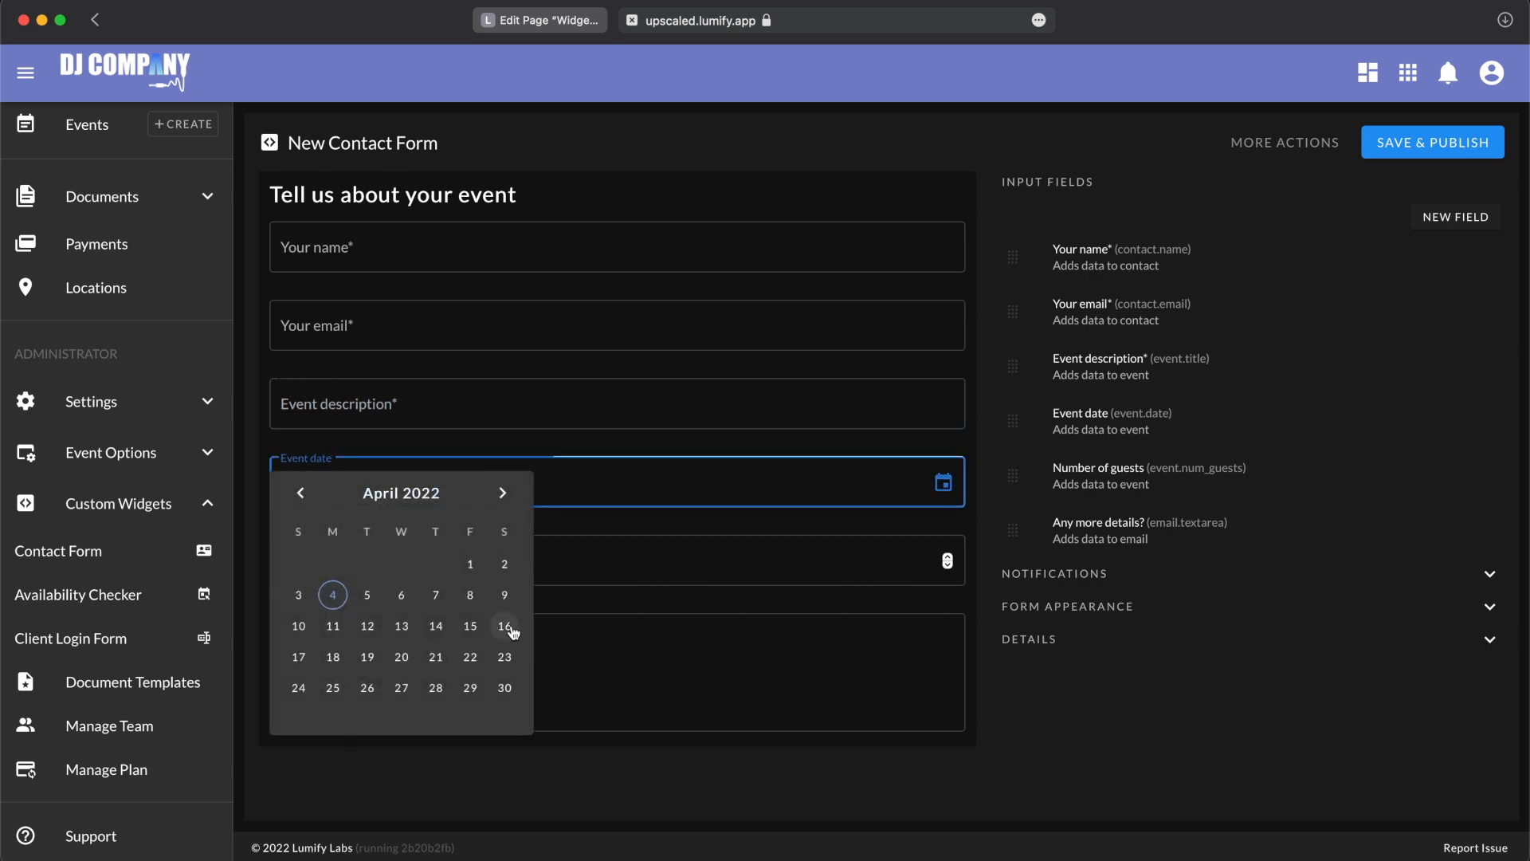
click(599, 574)
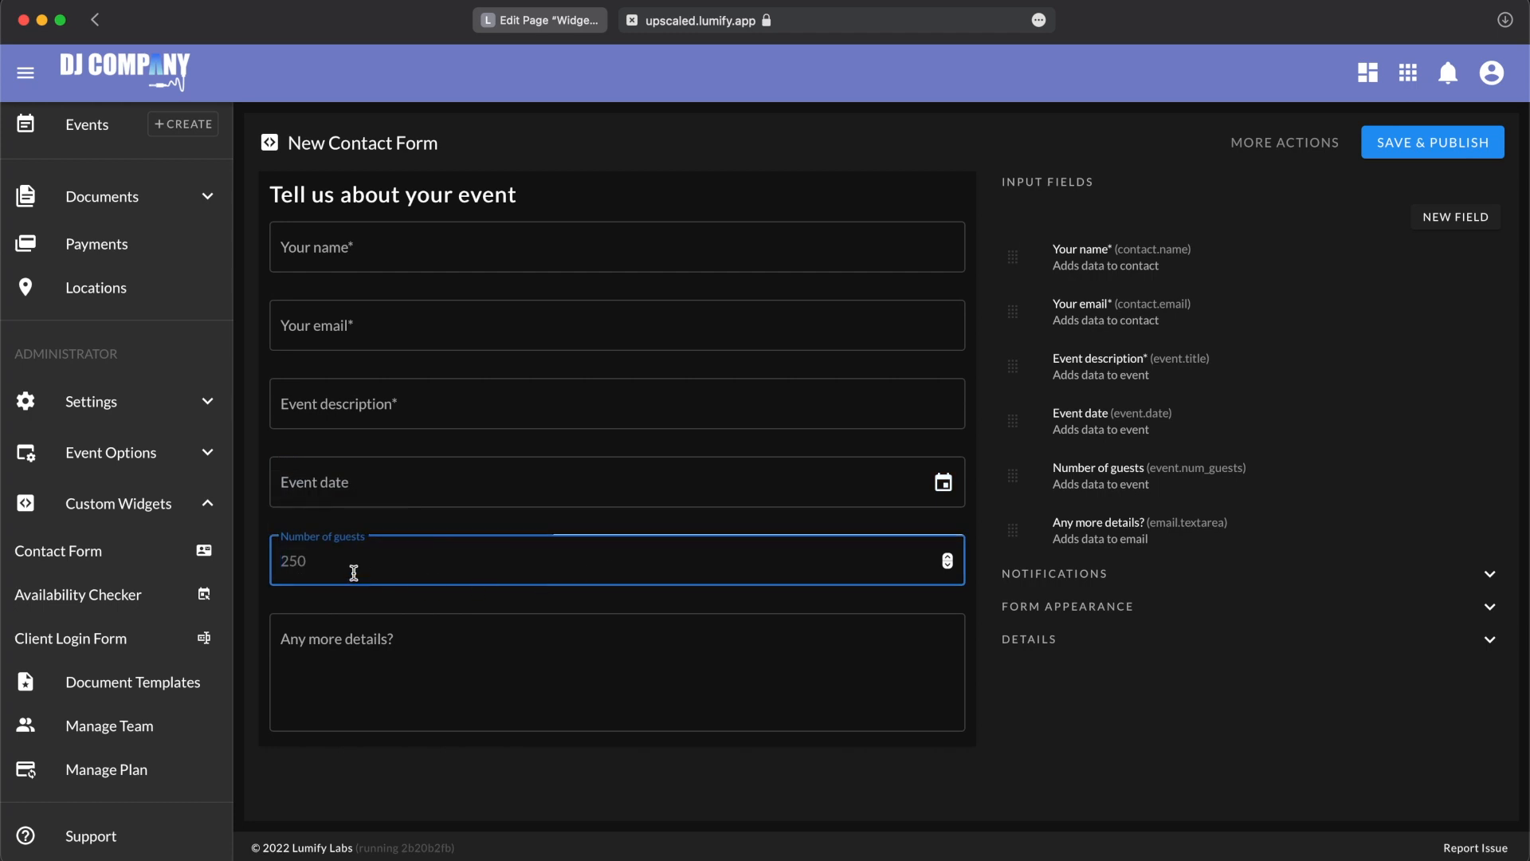
click(397, 707)
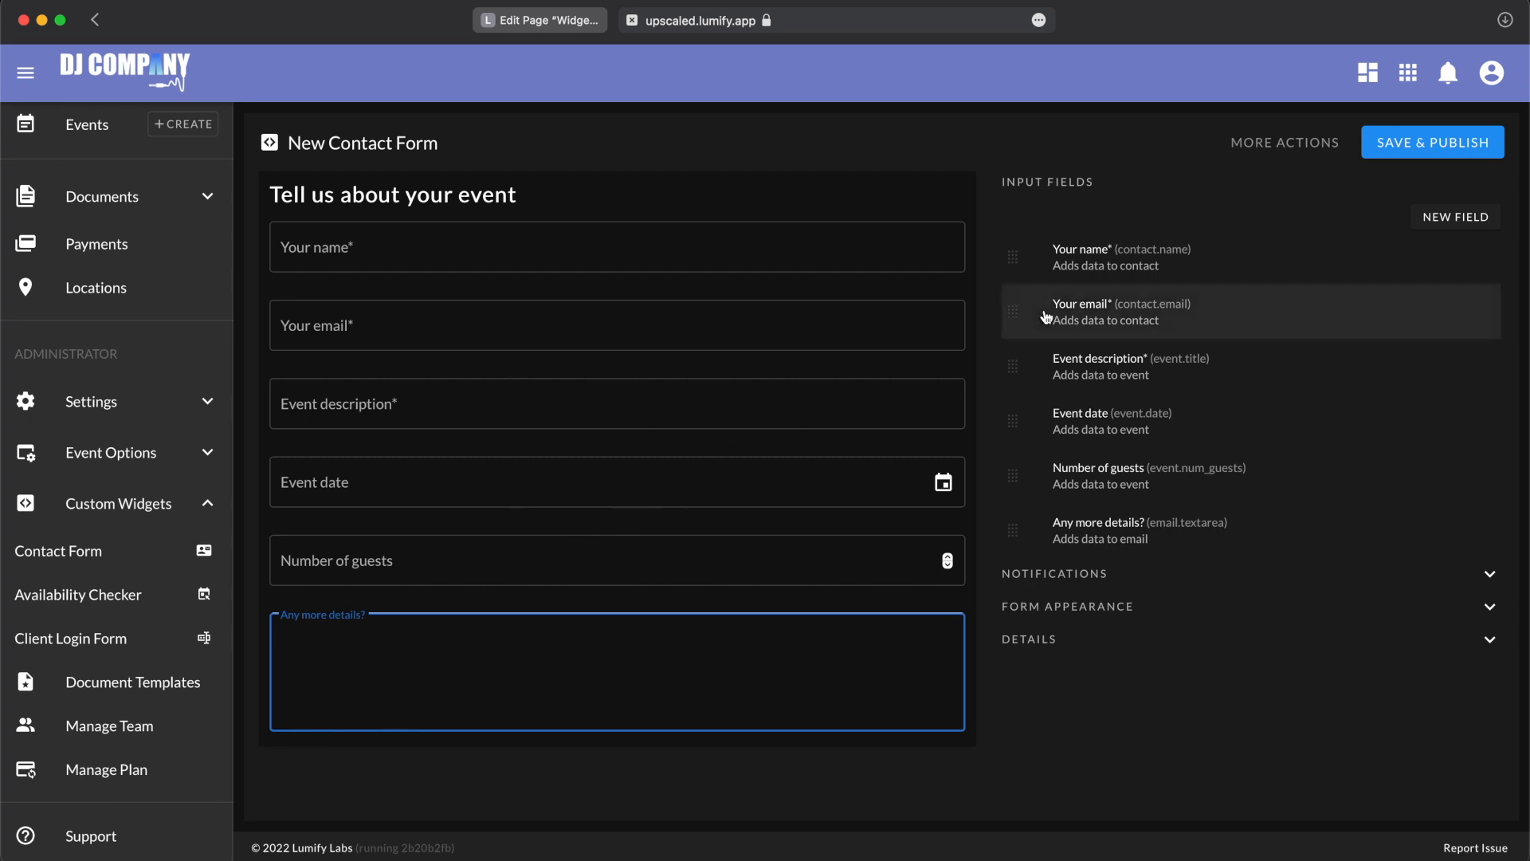
Step: Move the Your email field above the Your name field and check the order in the form preview
drag(1010, 314, 1010, 250)
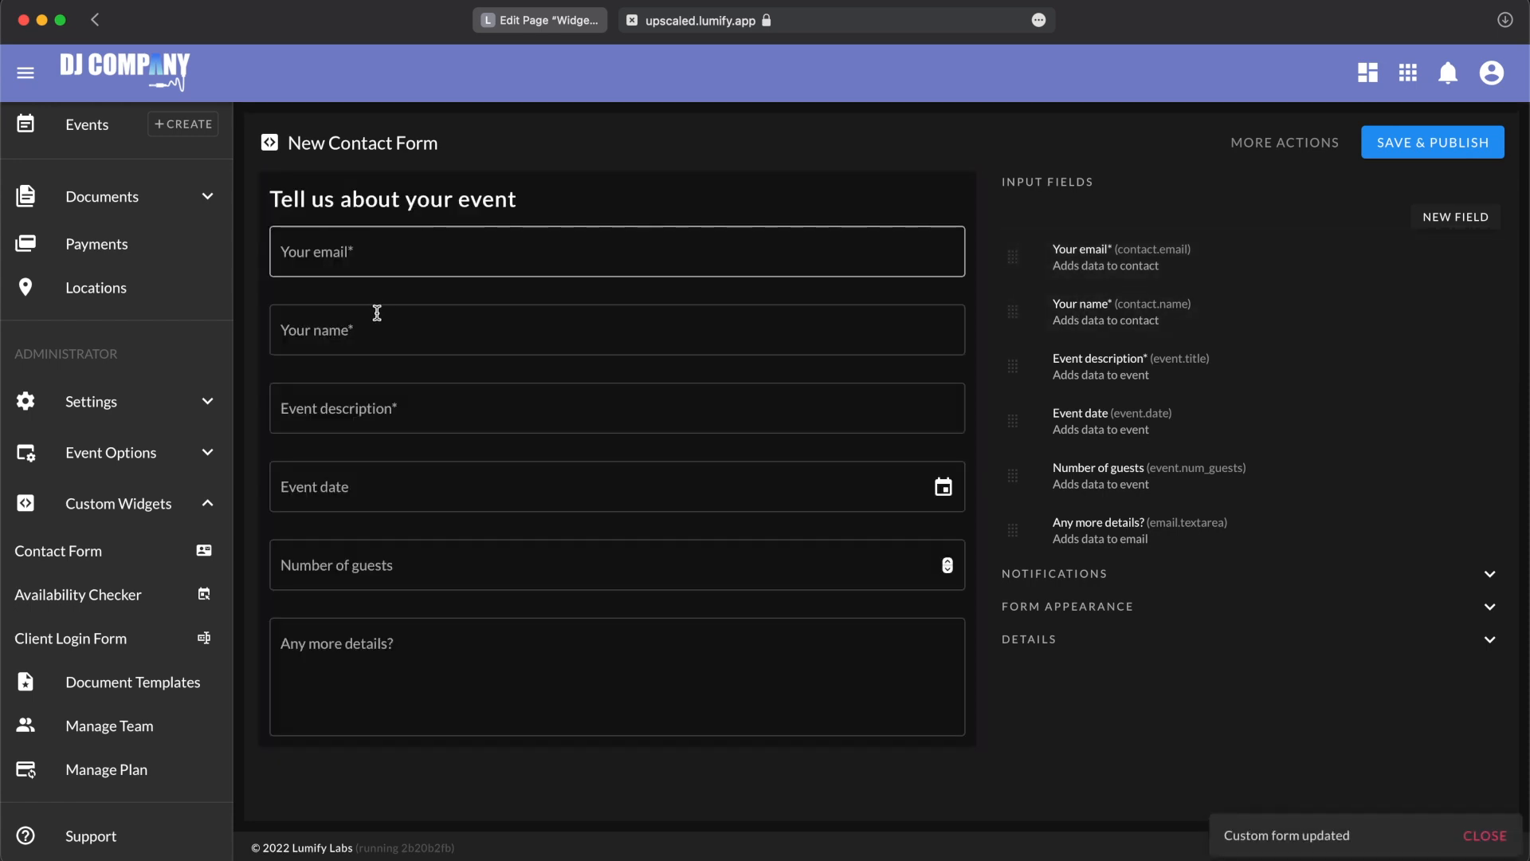
click(335, 251)
click(367, 327)
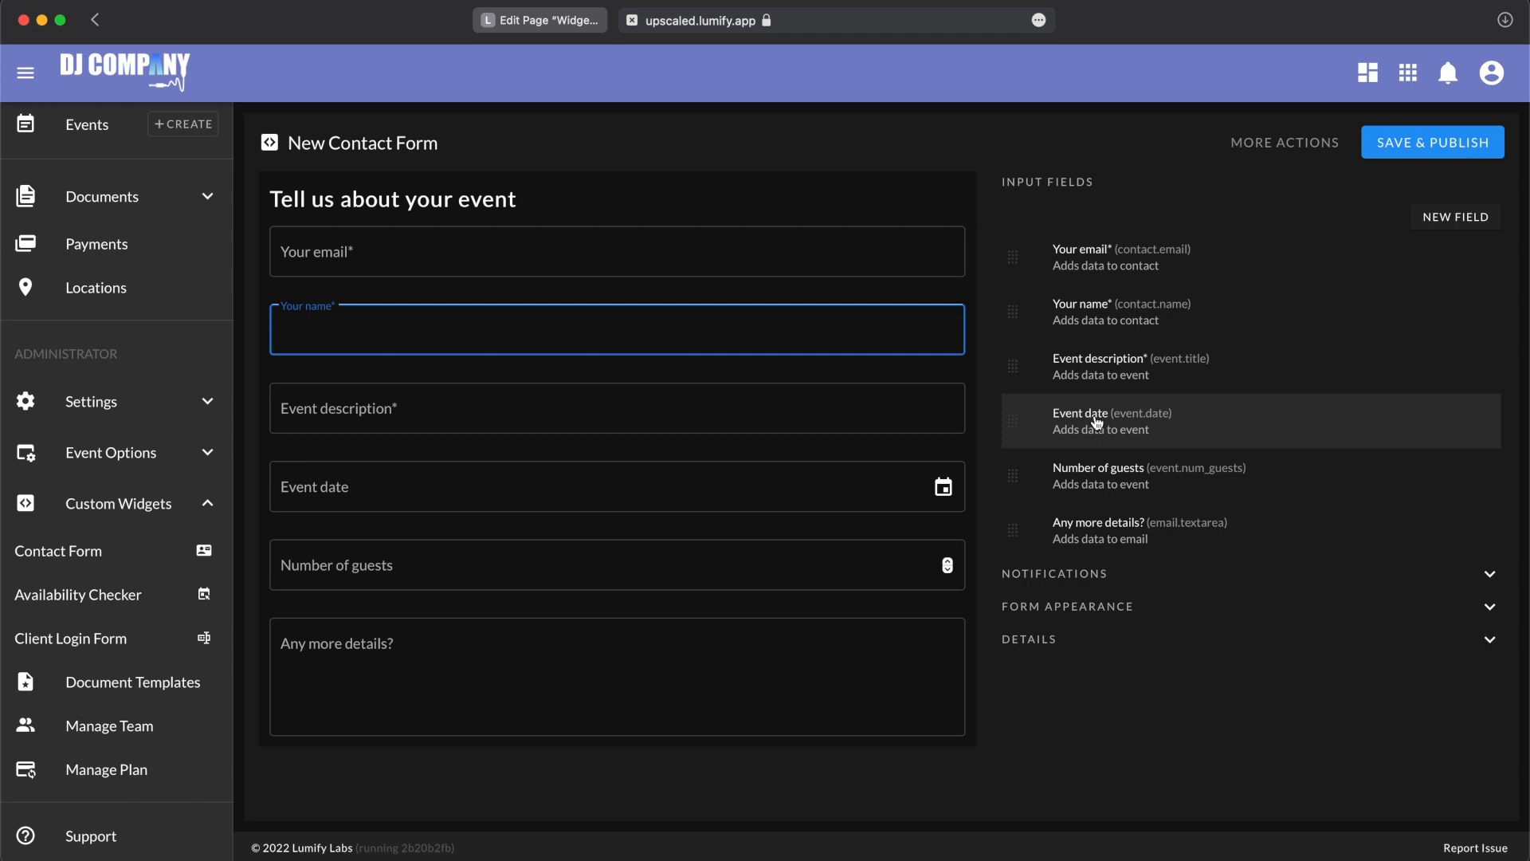
Step: Delete the Number of guests input field and place the Your name field first, above Your email
click(1079, 472)
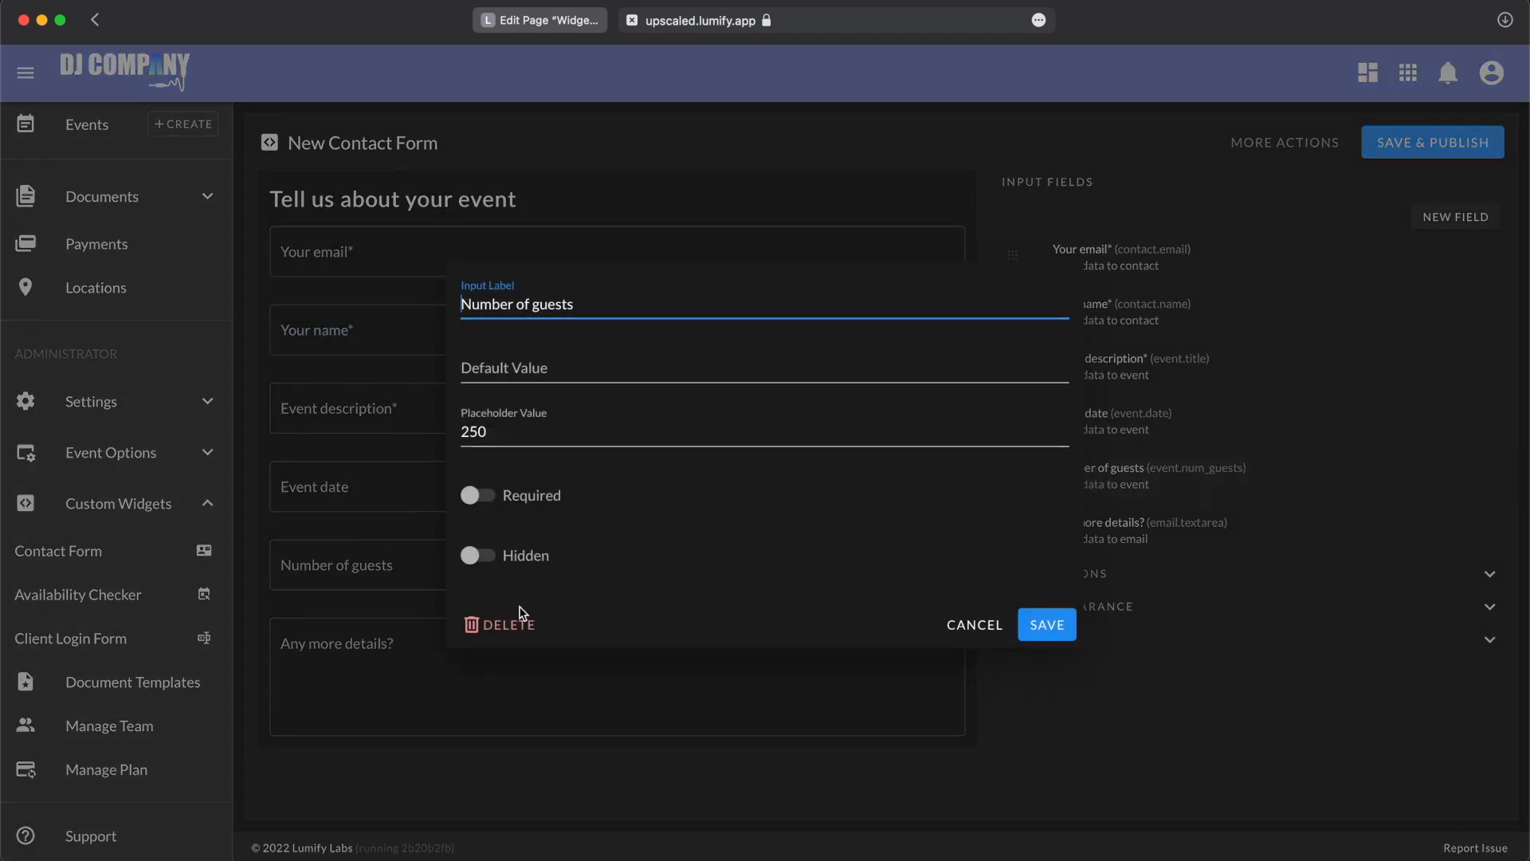
click(1197, 675)
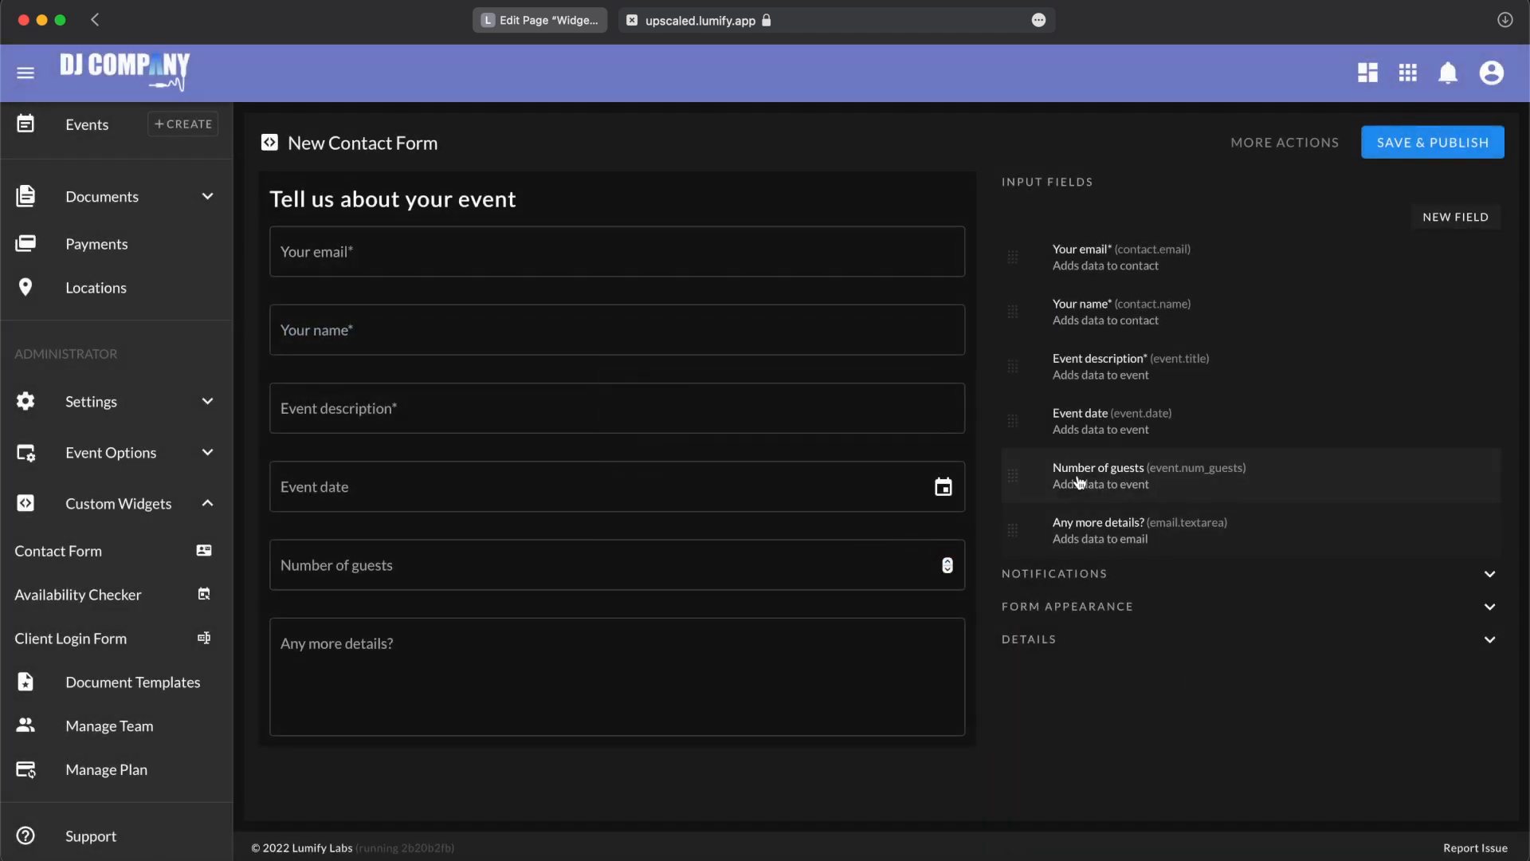
click(1128, 487)
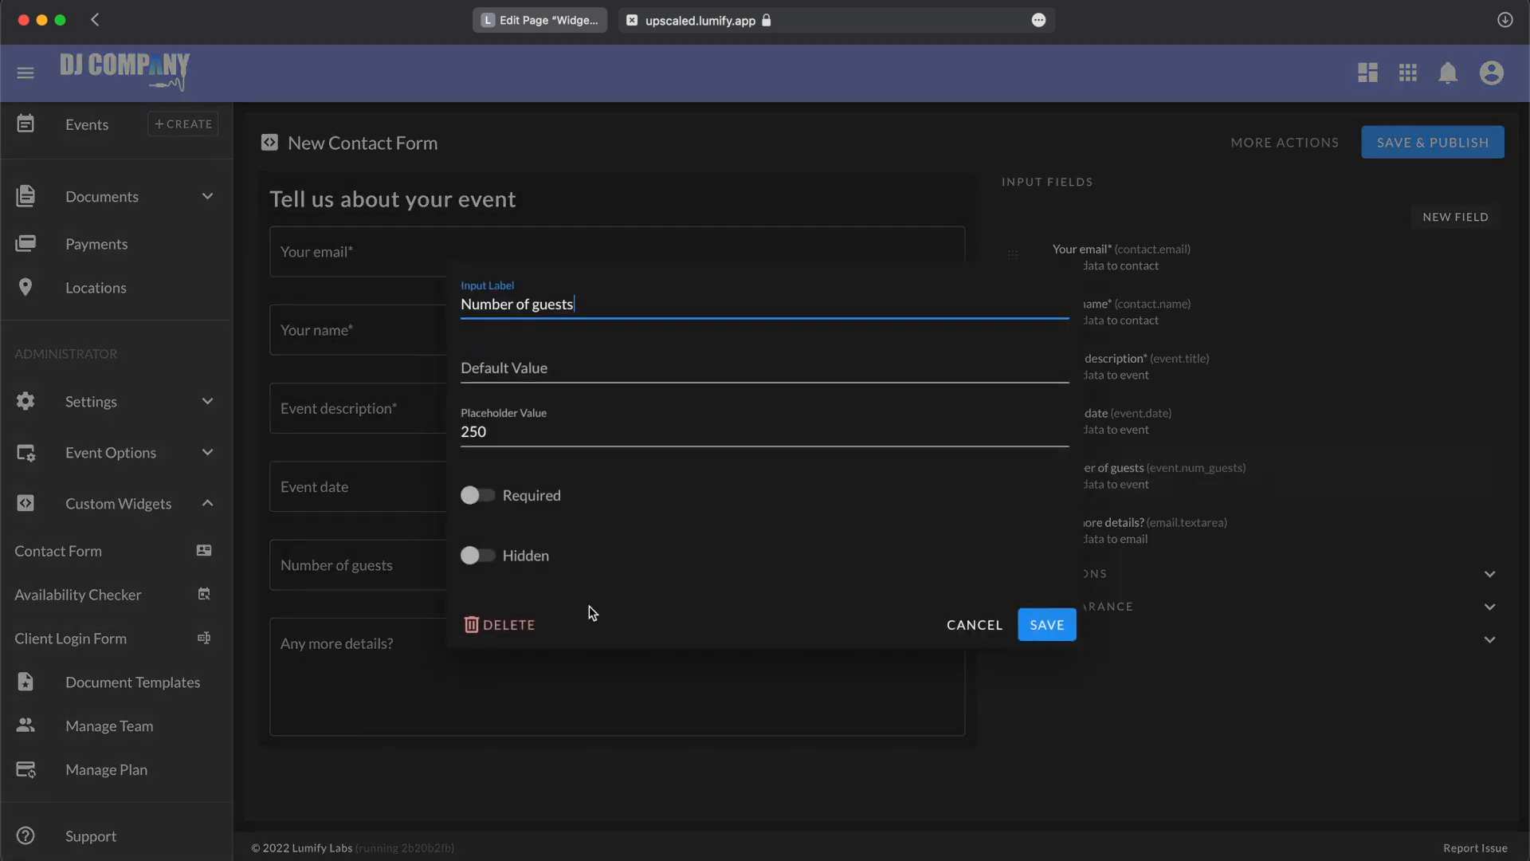
click(514, 631)
click(916, 500)
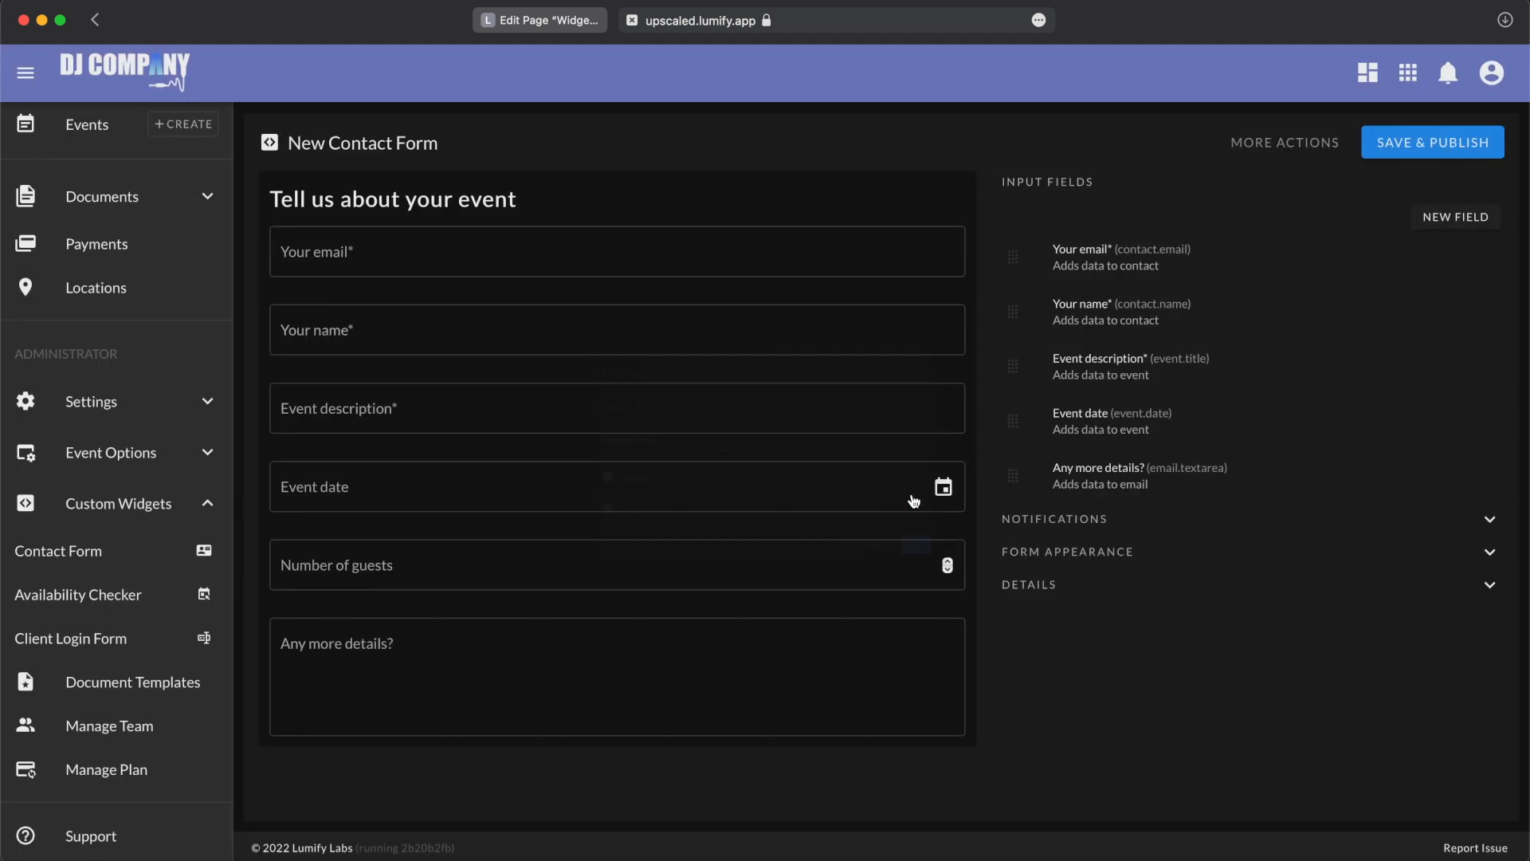
drag(1013, 307, 1014, 256)
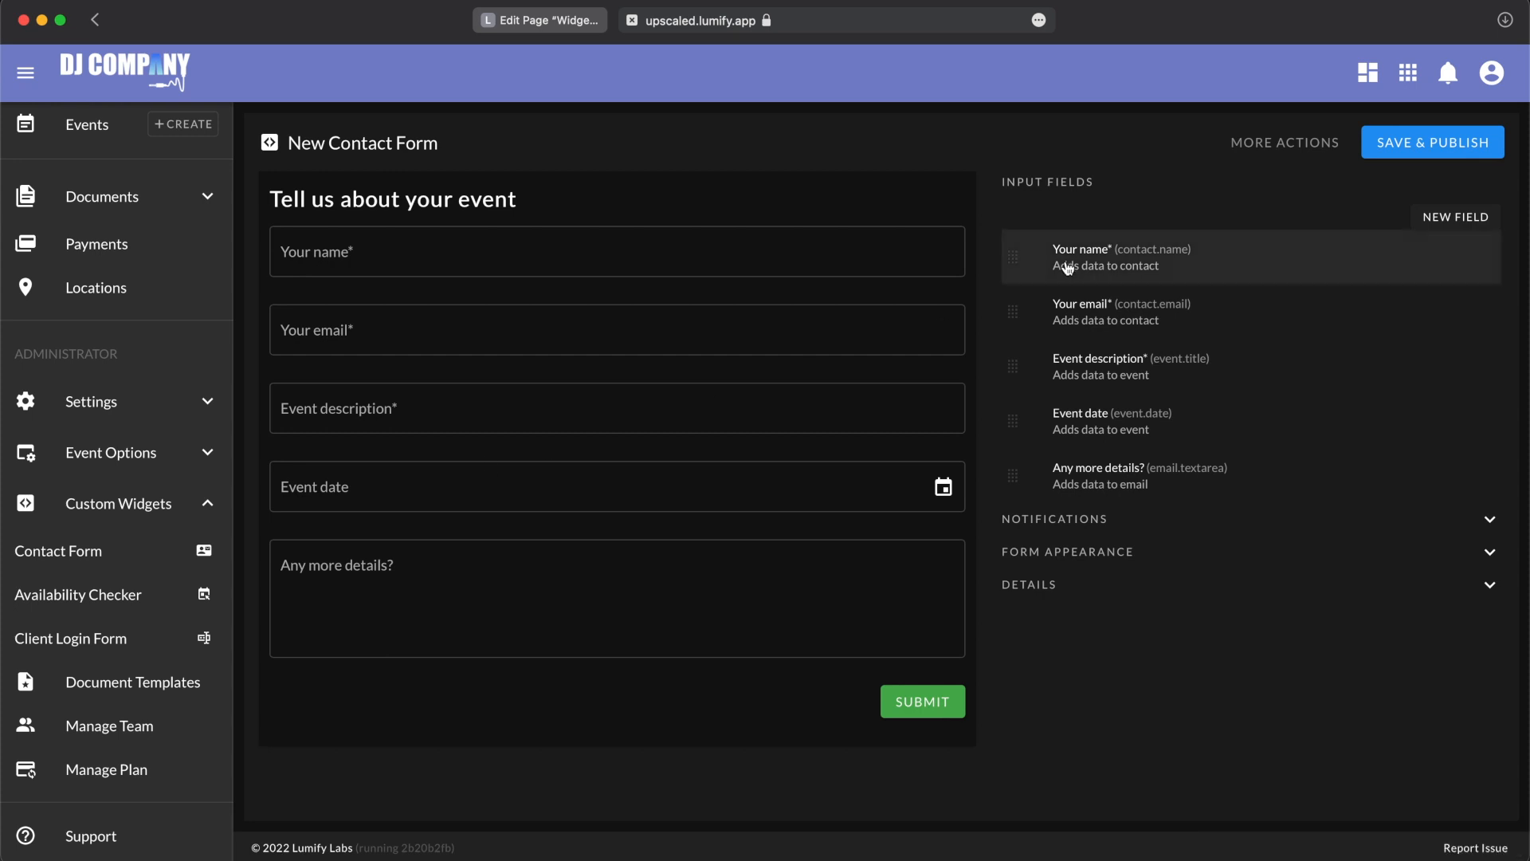
Step: Try the Required and Hidden options on the Event date field, switch both back off and save the field
click(1098, 428)
click(522, 506)
click(527, 565)
click(527, 564)
click(529, 494)
click(1065, 627)
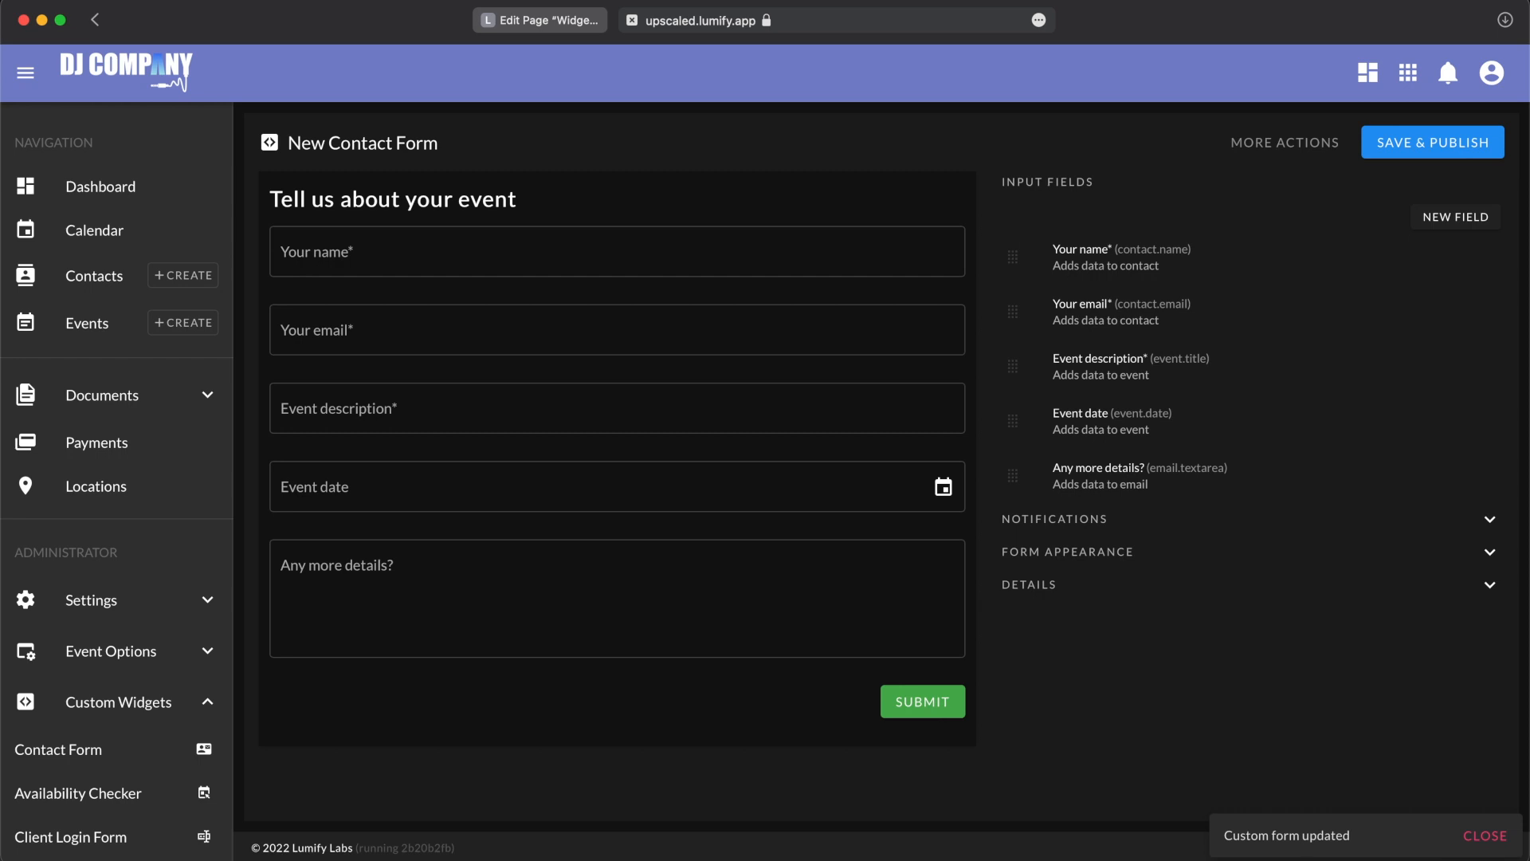
click(1103, 328)
drag(606, 304, 360, 303)
text(Client's email)
click(1046, 624)
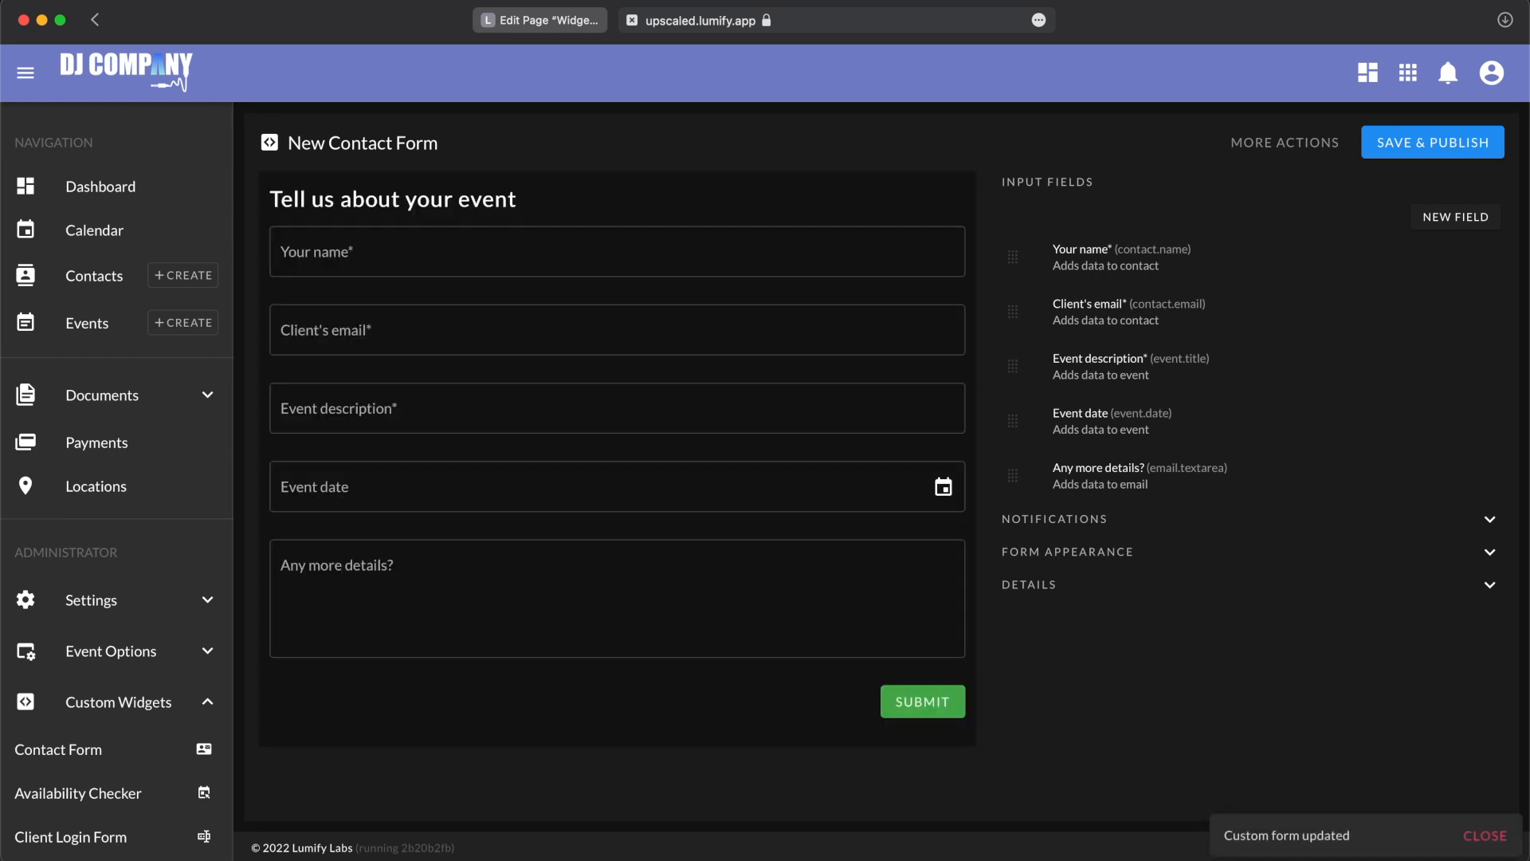
click(1113, 315)
click(611, 431)
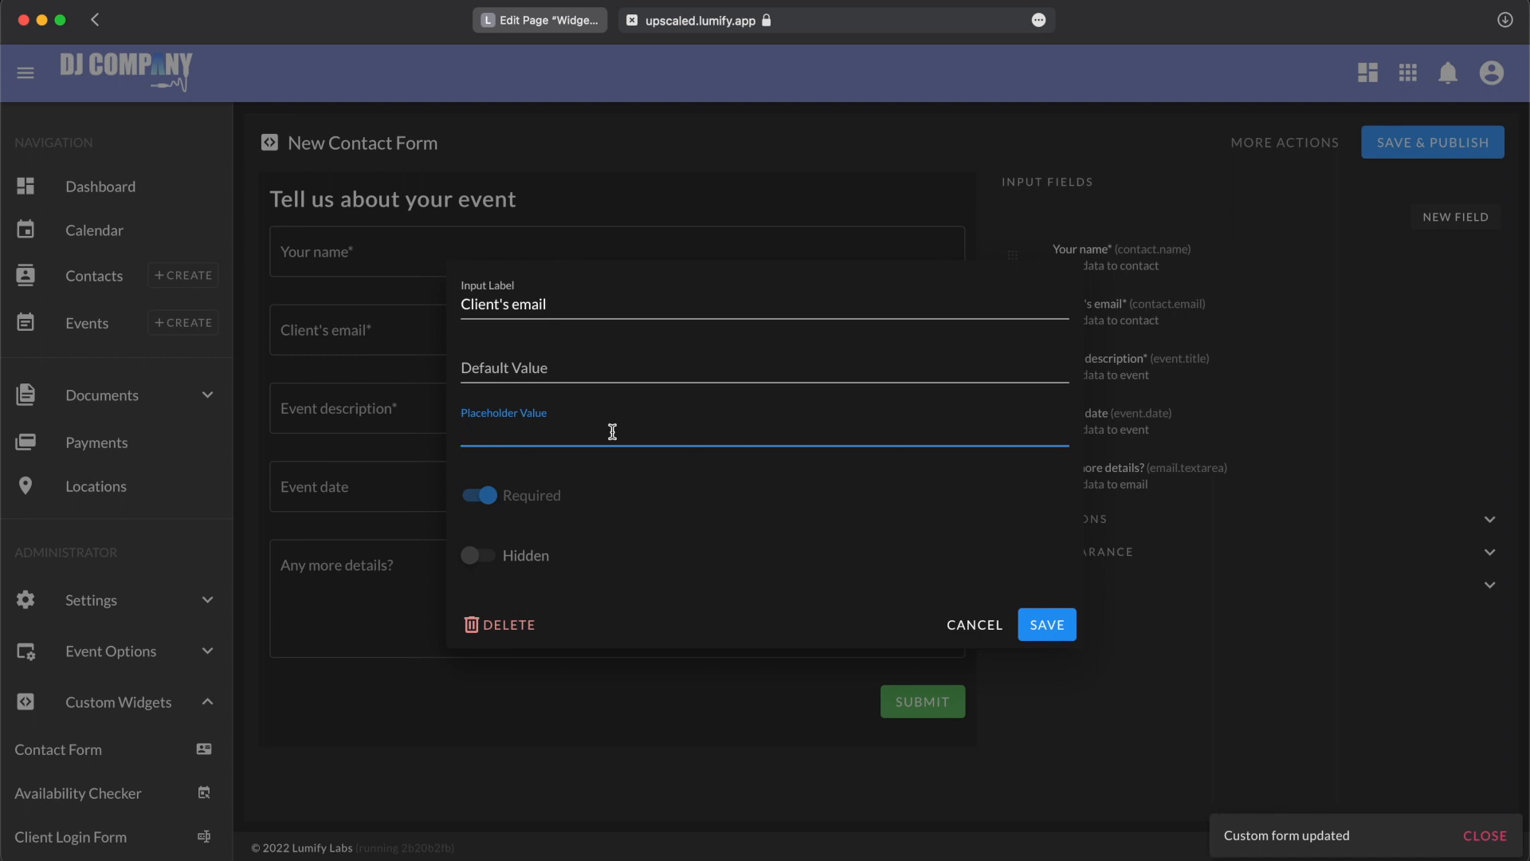
text(example@example)
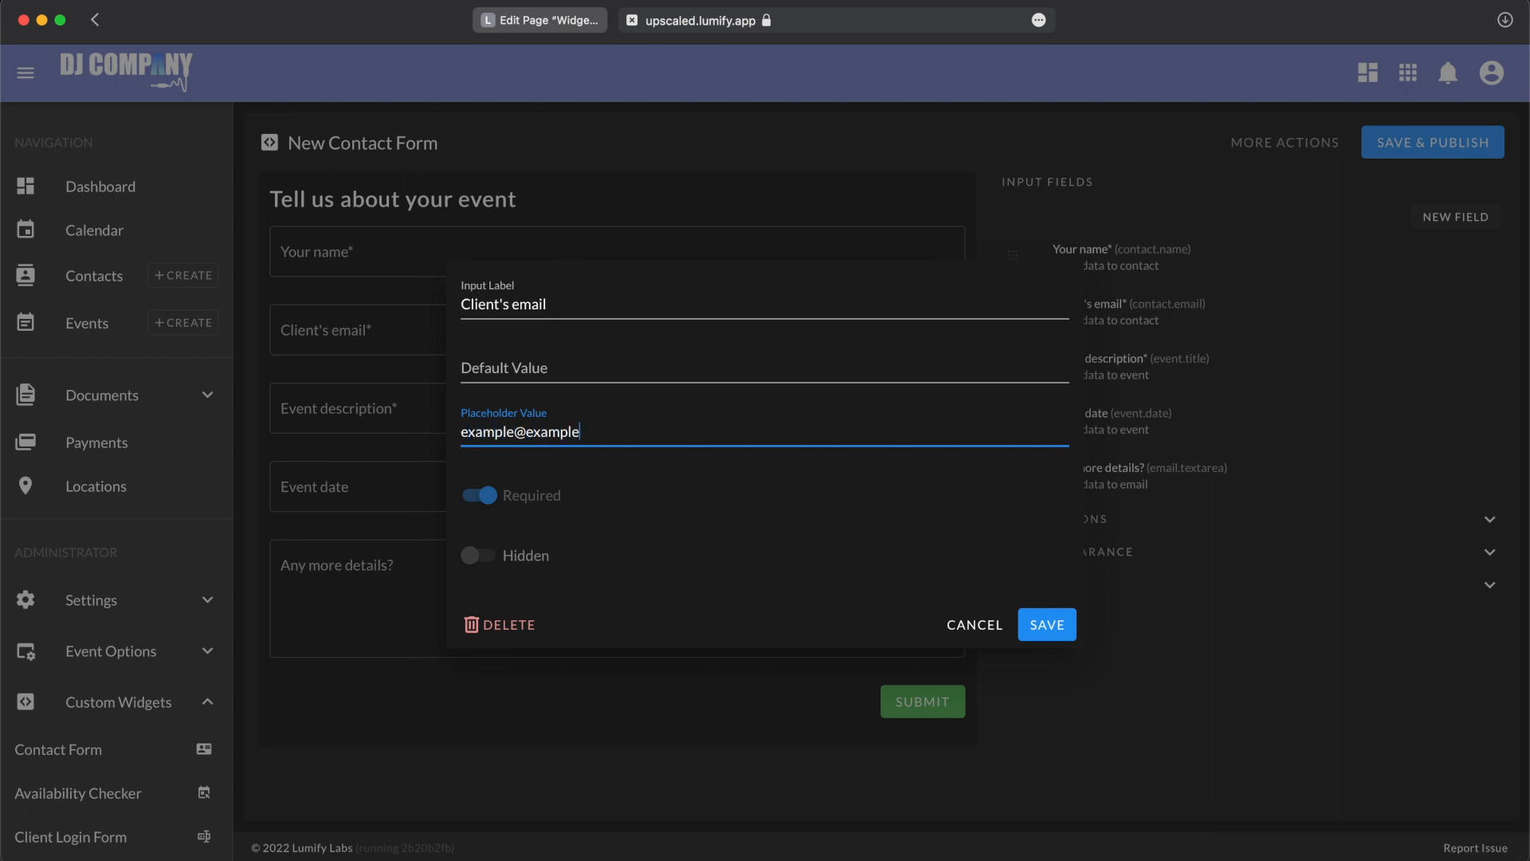
click(1036, 626)
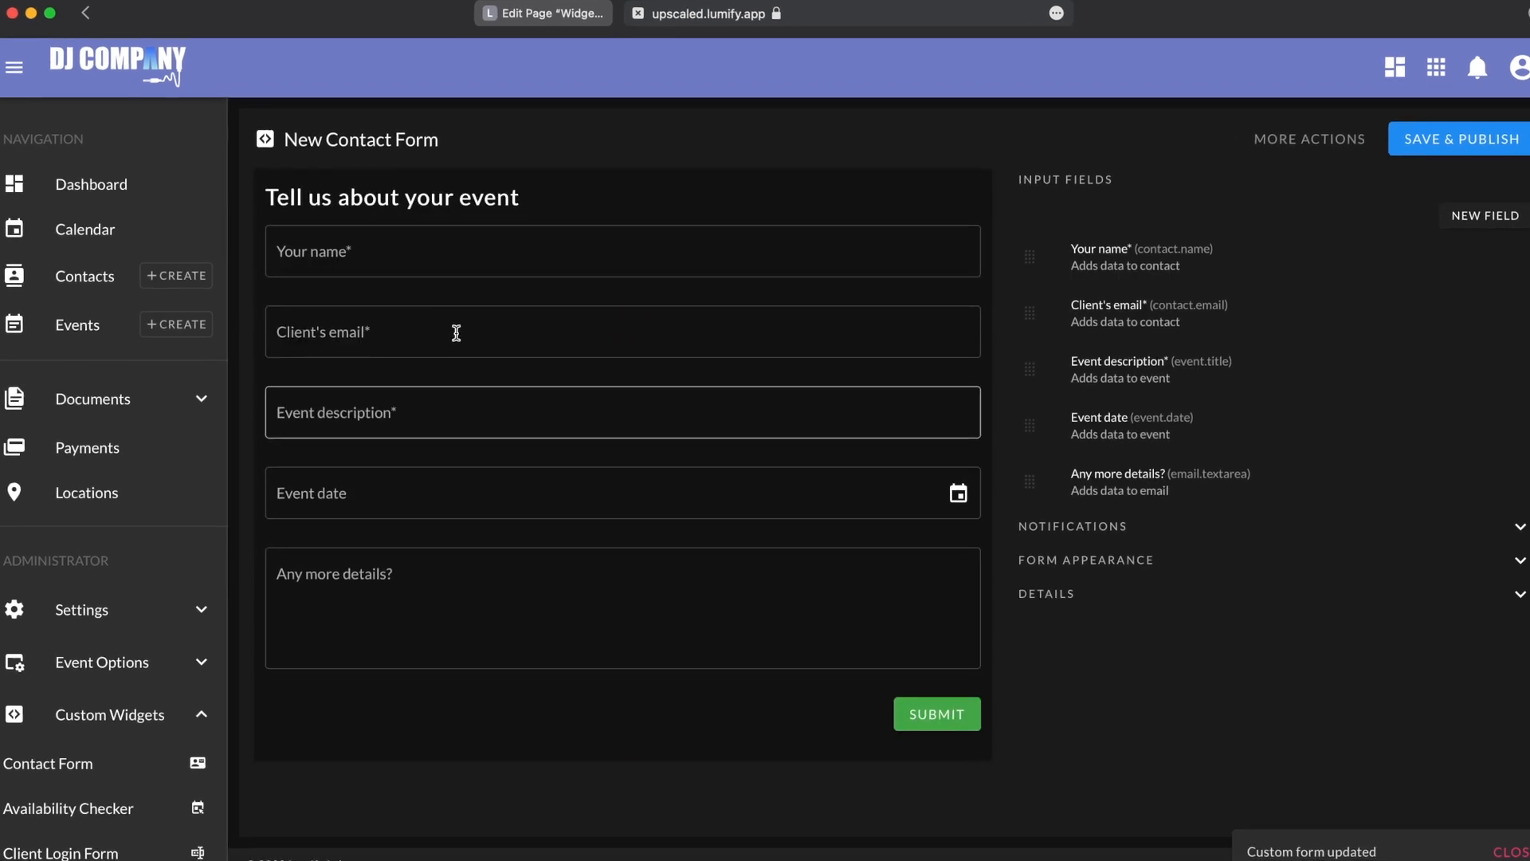
click(413, 330)
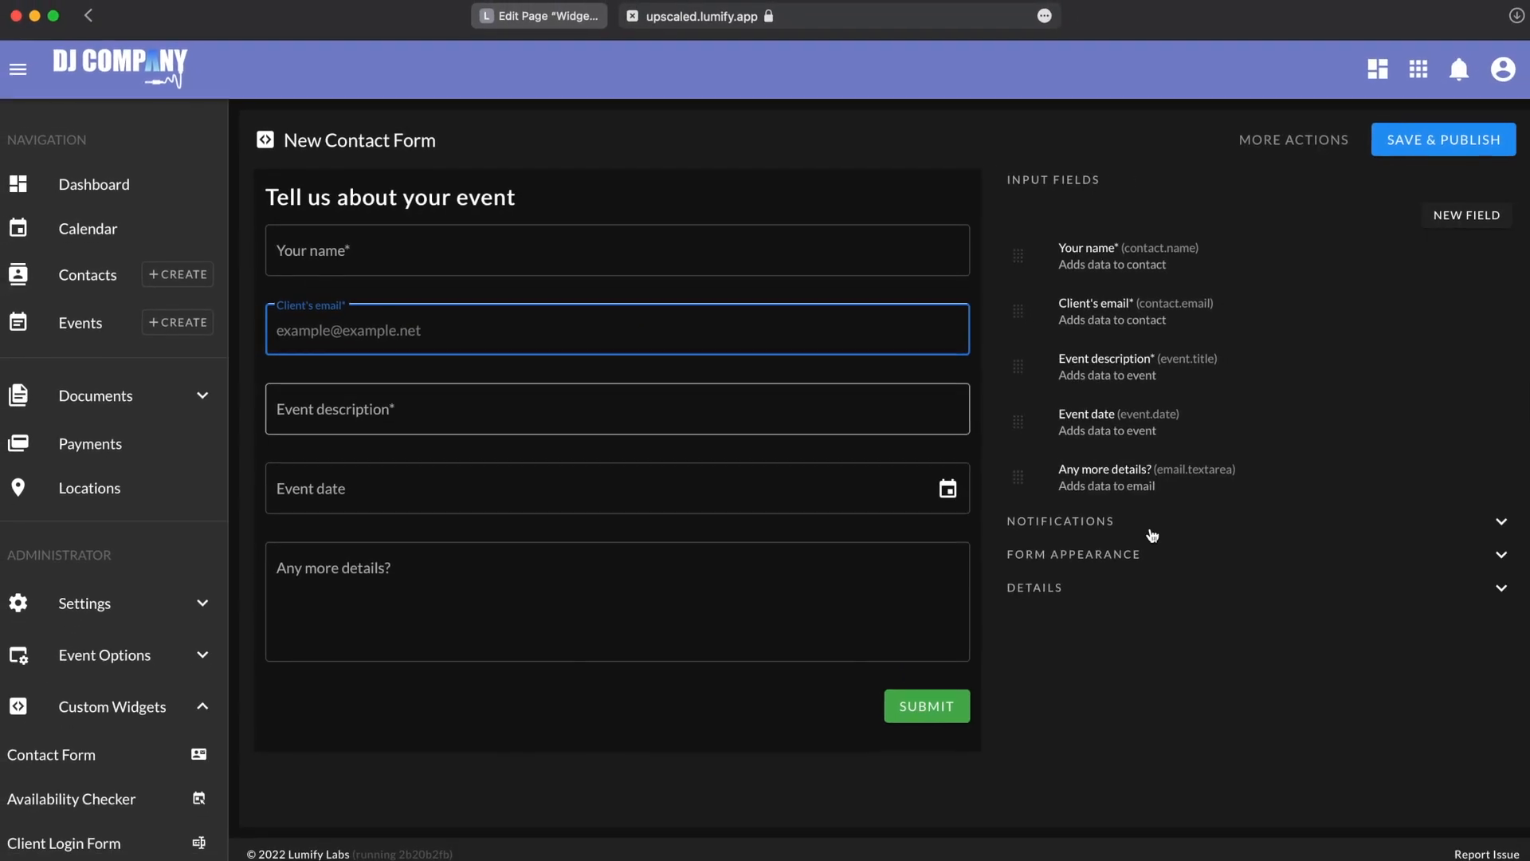
Step: Add the lighting technician and the last listed staff member to the form's notification recipients, and remove the first listed one
click(1115, 522)
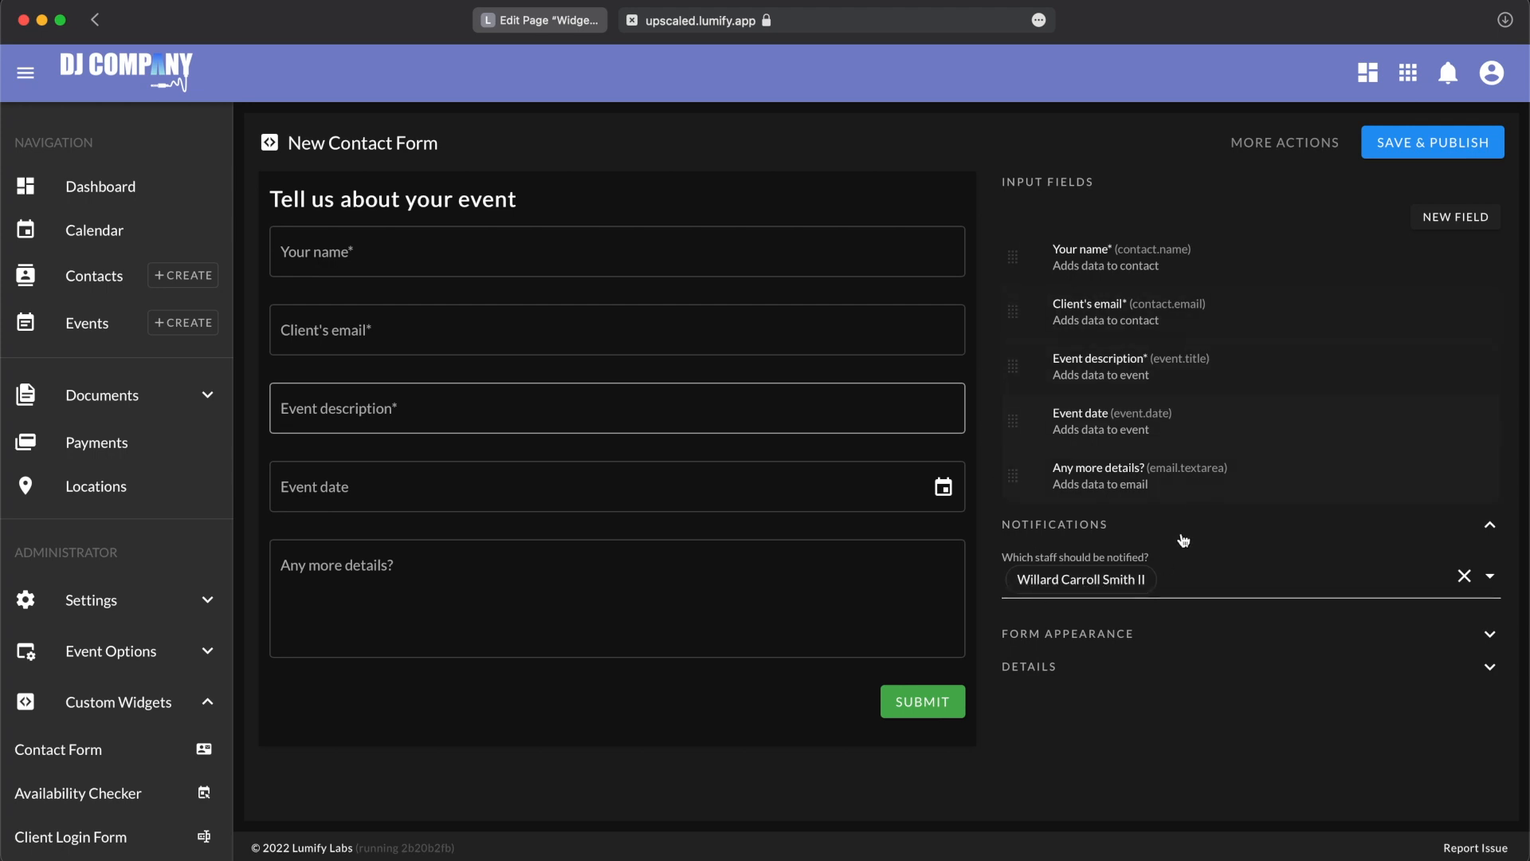
click(1219, 578)
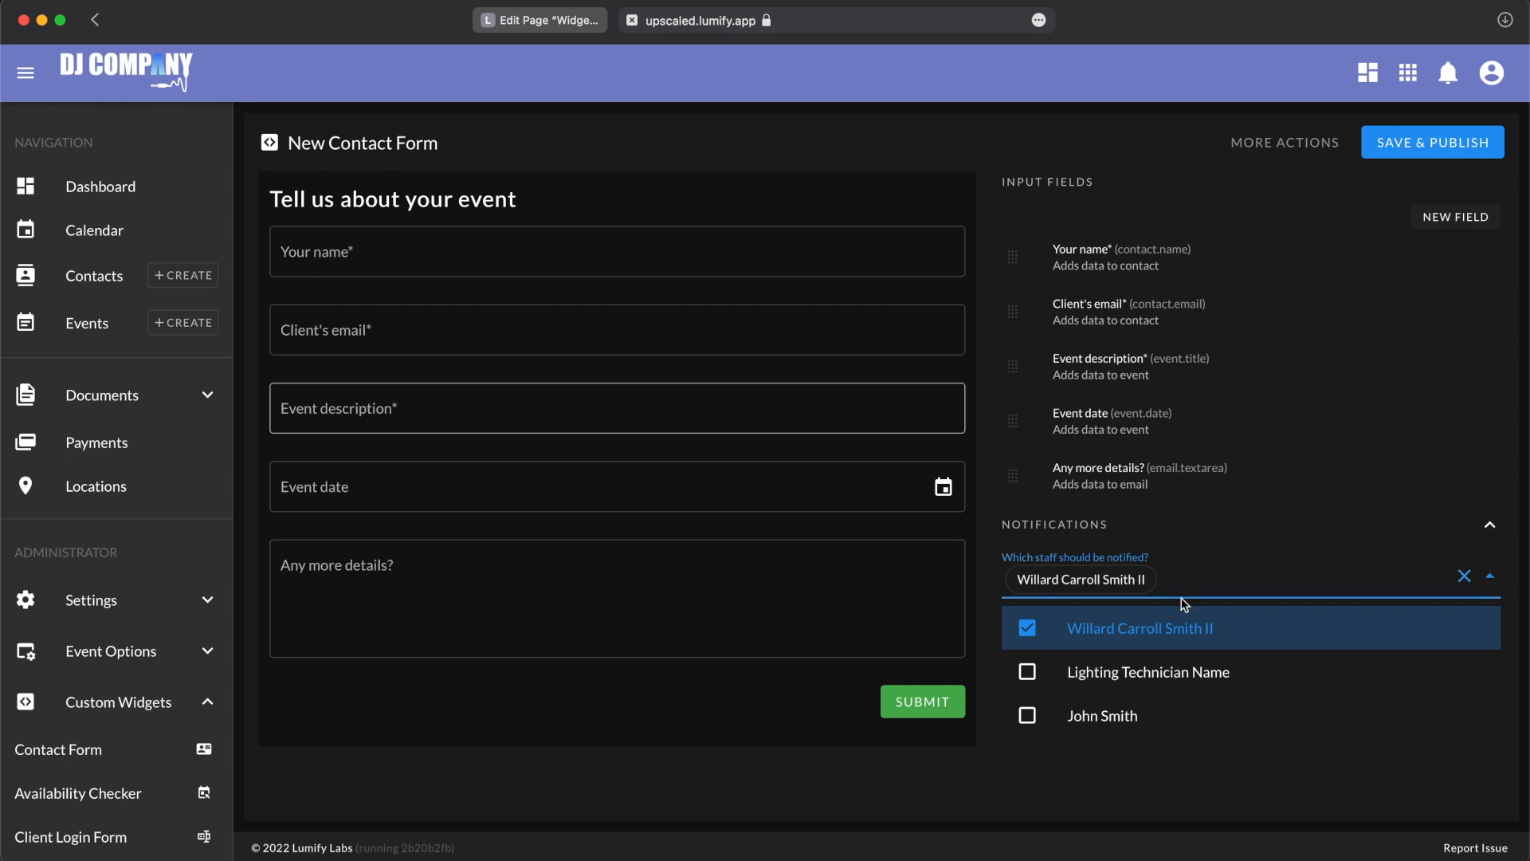
click(1104, 673)
click(1110, 712)
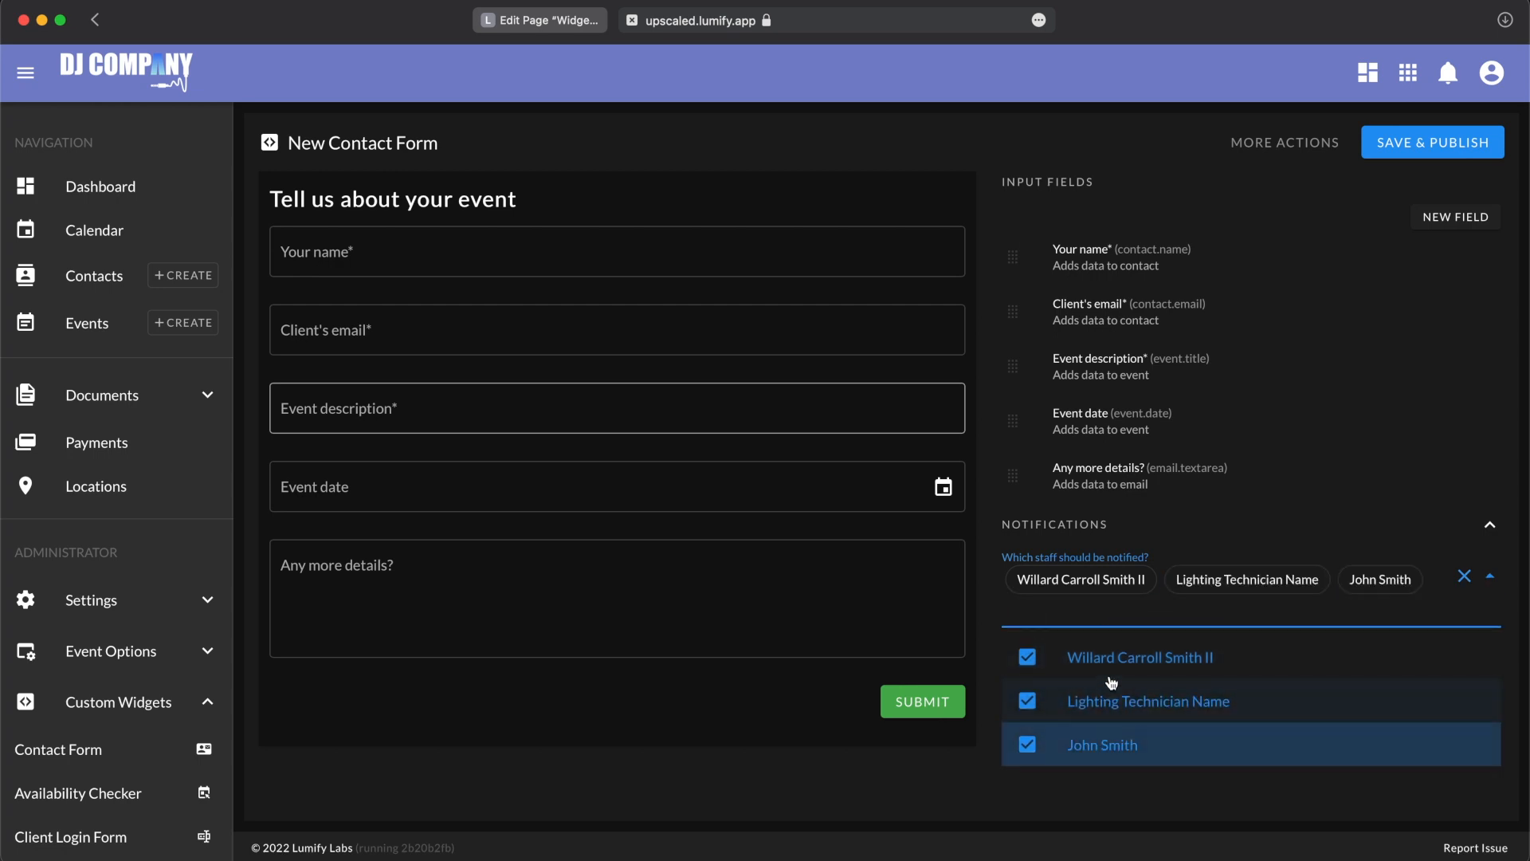
click(1107, 631)
click(1104, 775)
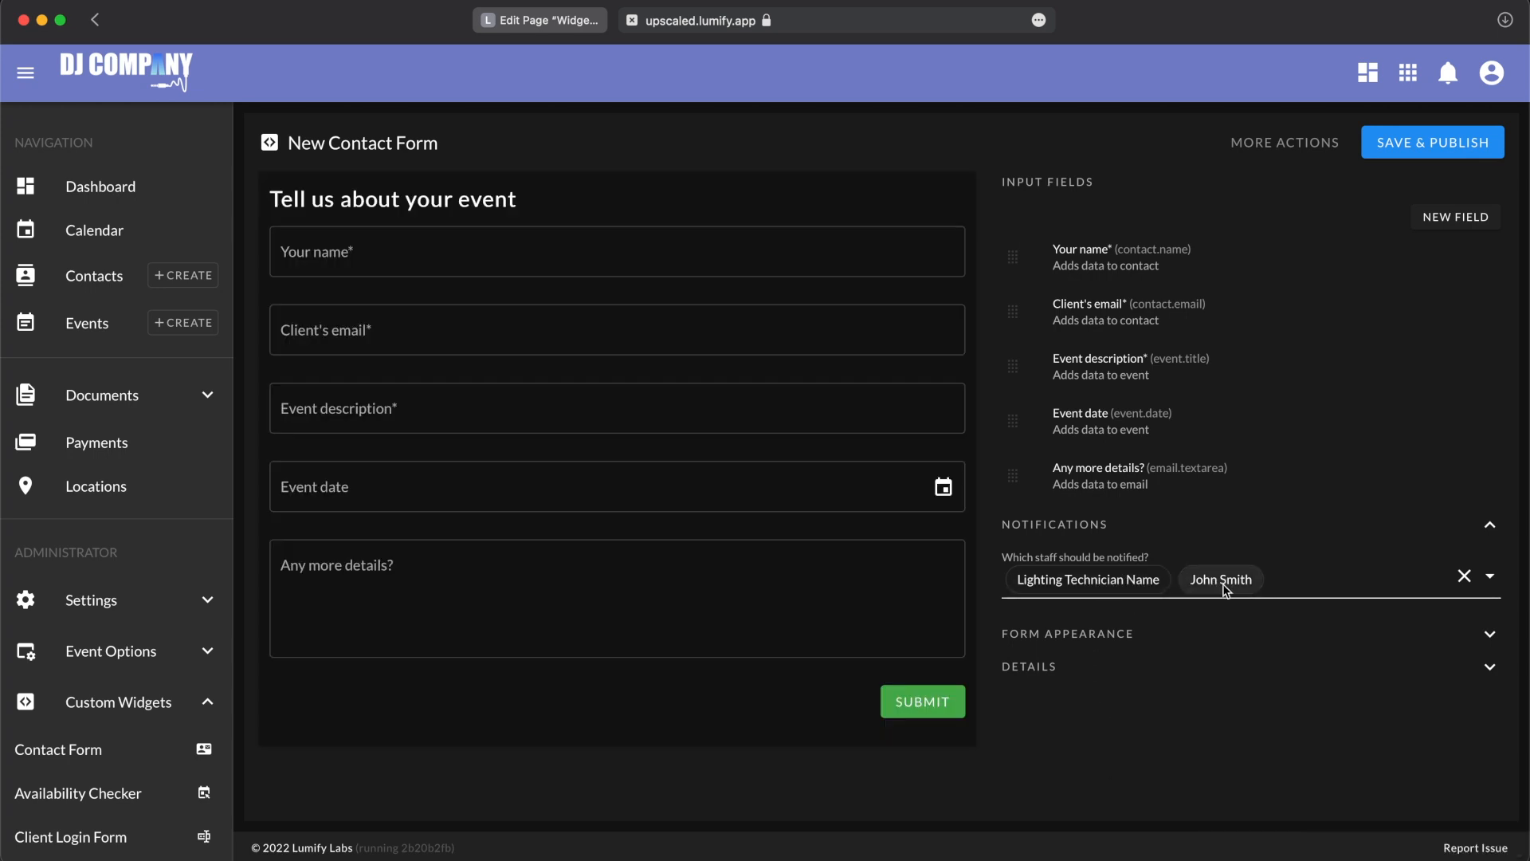
Step: Remove the two remaining staff members from the notification recipients, leaving the selection empty
click(1294, 586)
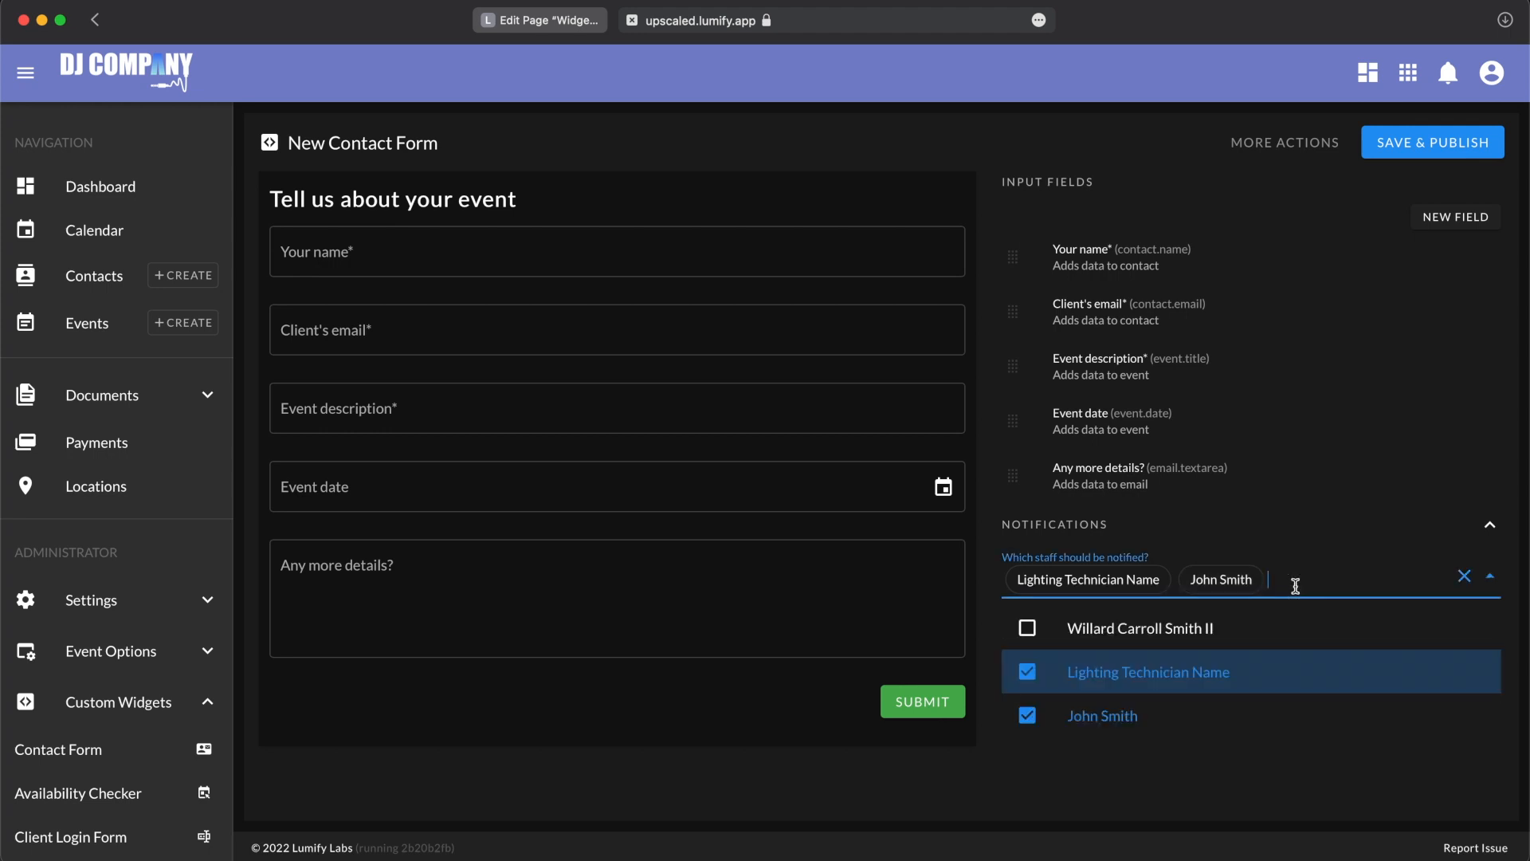
click(1242, 670)
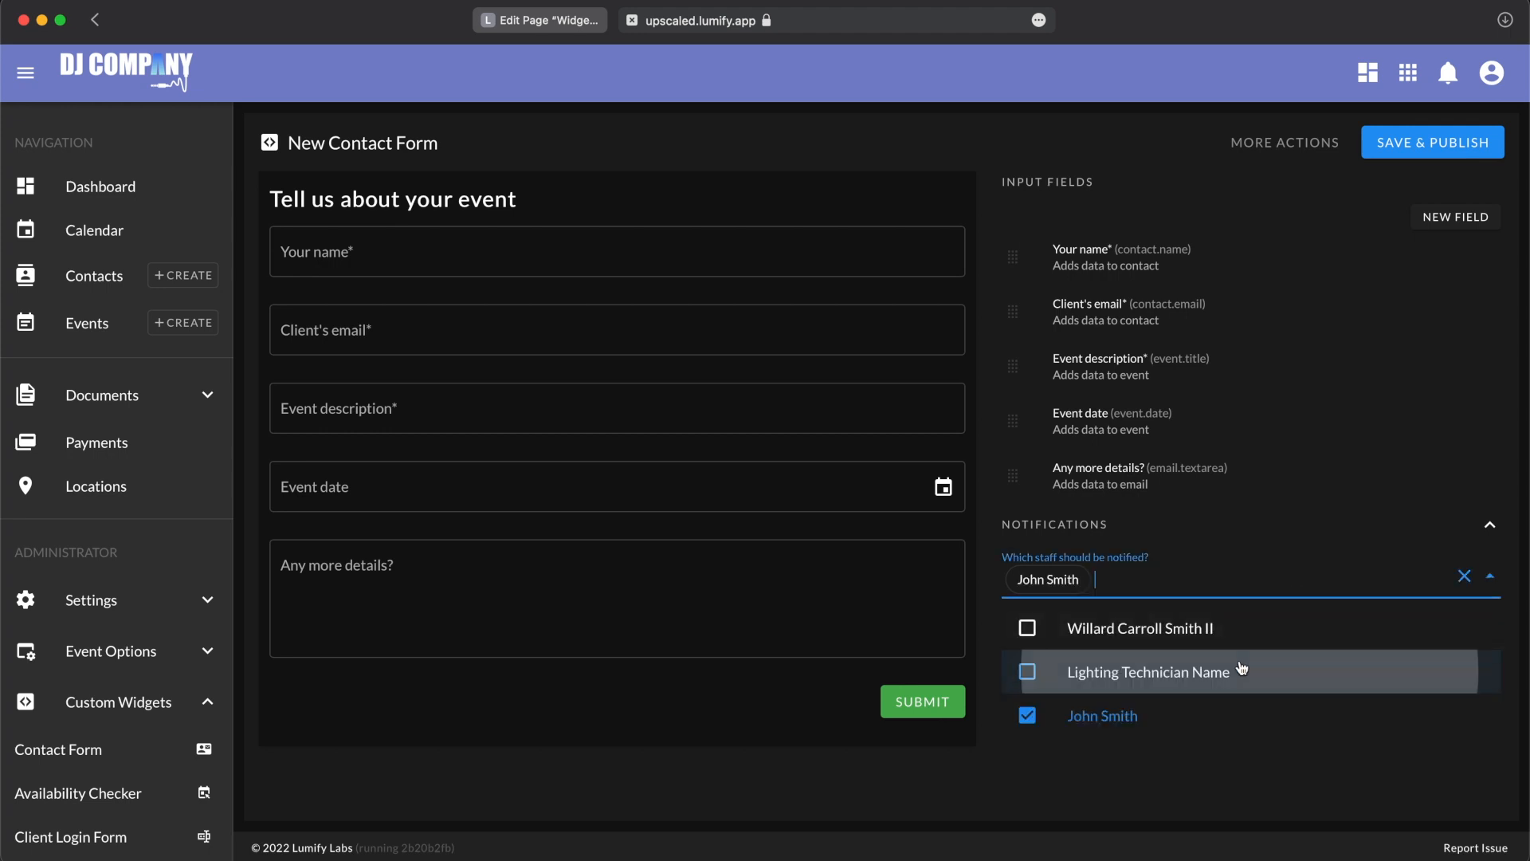
click(1168, 712)
click(1145, 768)
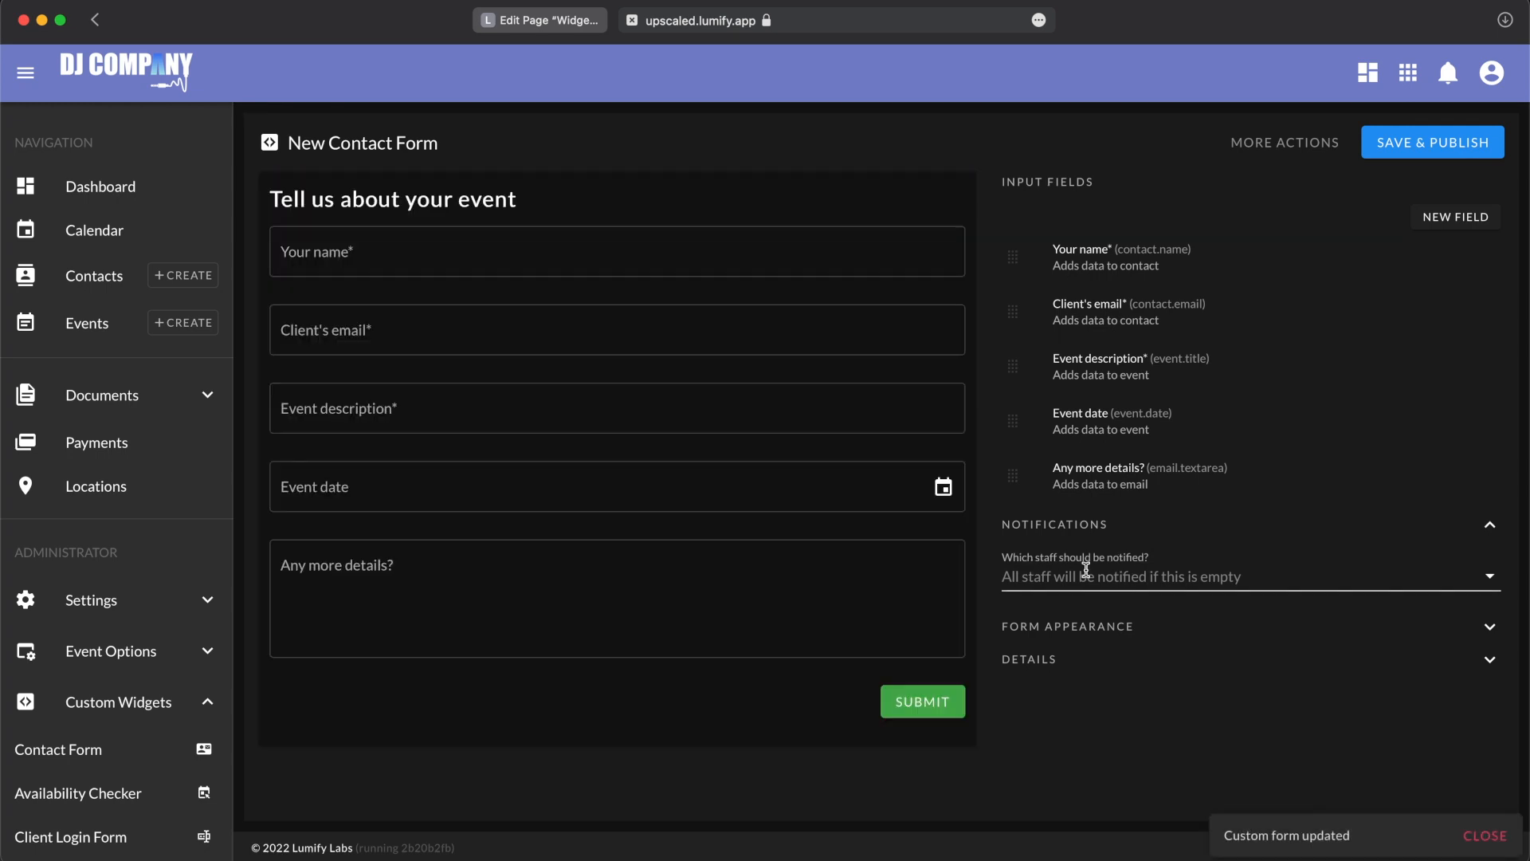
Step: Select only the first listed staff member as the one notified of form submissions
click(1087, 574)
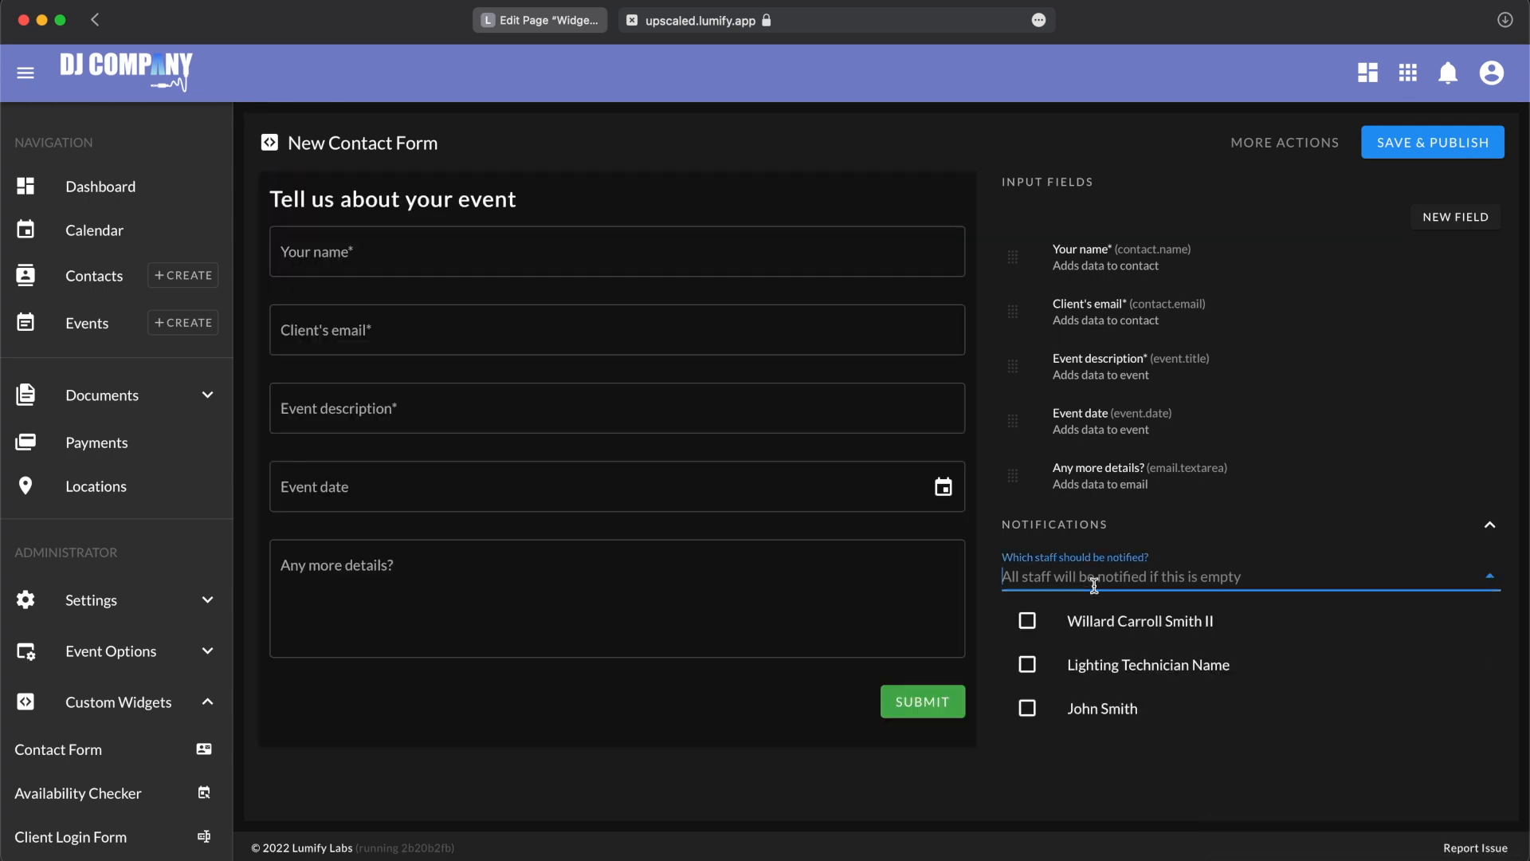
click(1103, 626)
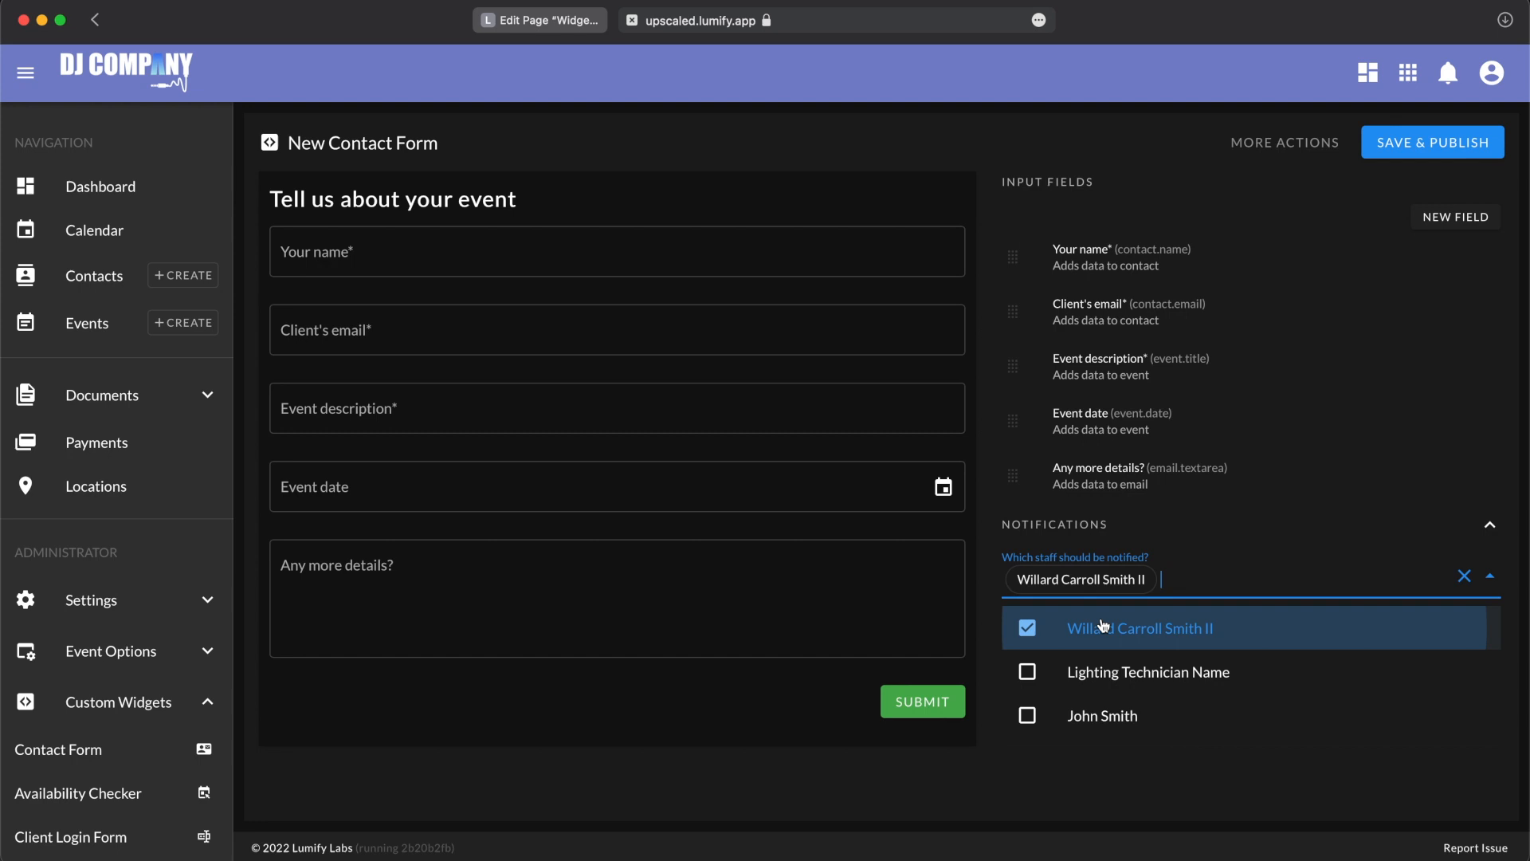
click(956, 809)
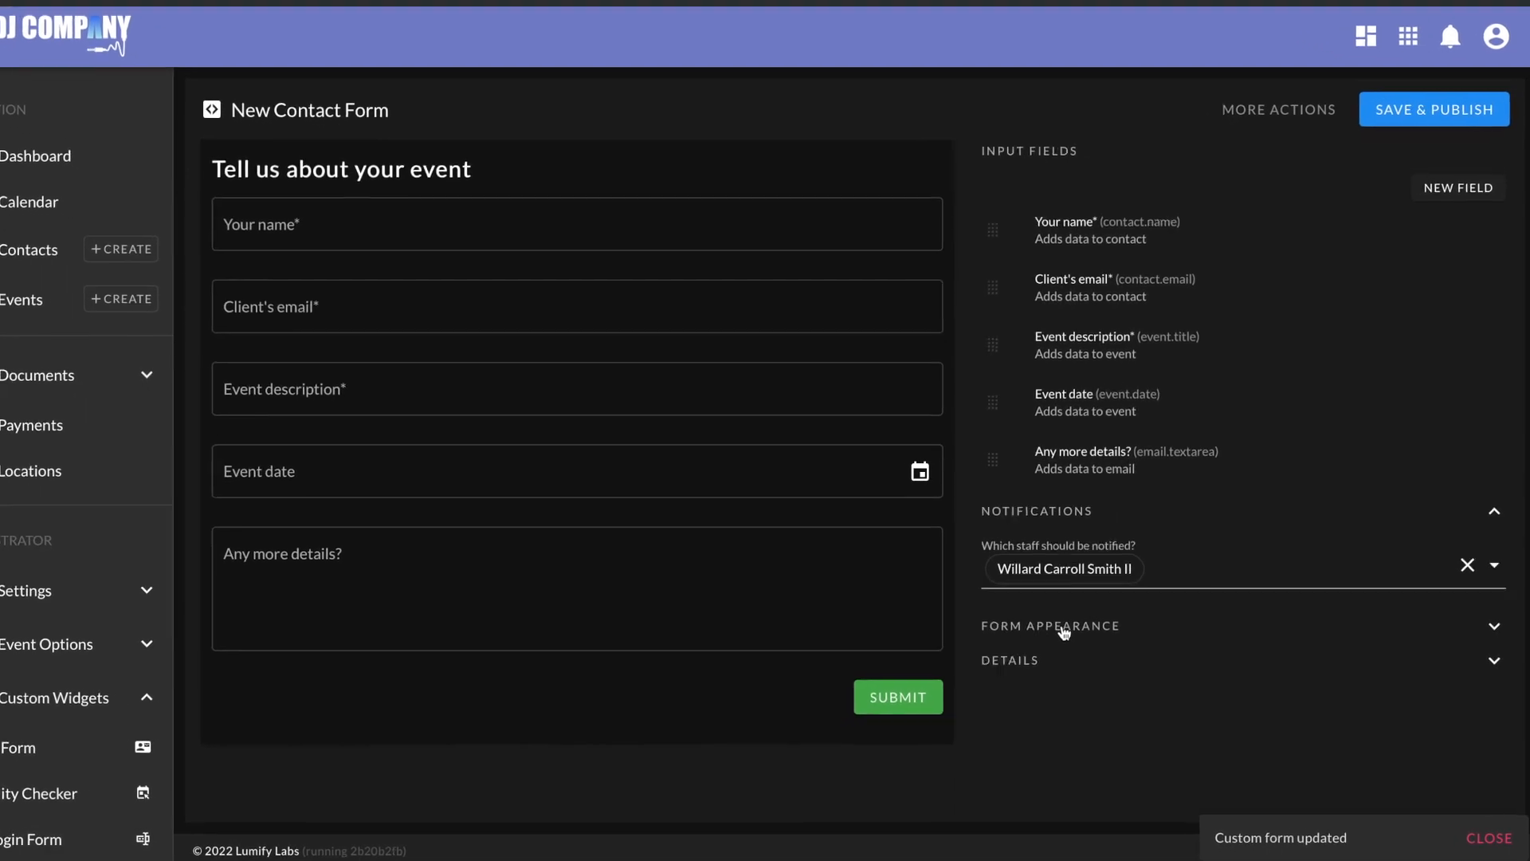
Step: Show the form appearance settings and switch the form's dark theme off and back on
click(1064, 632)
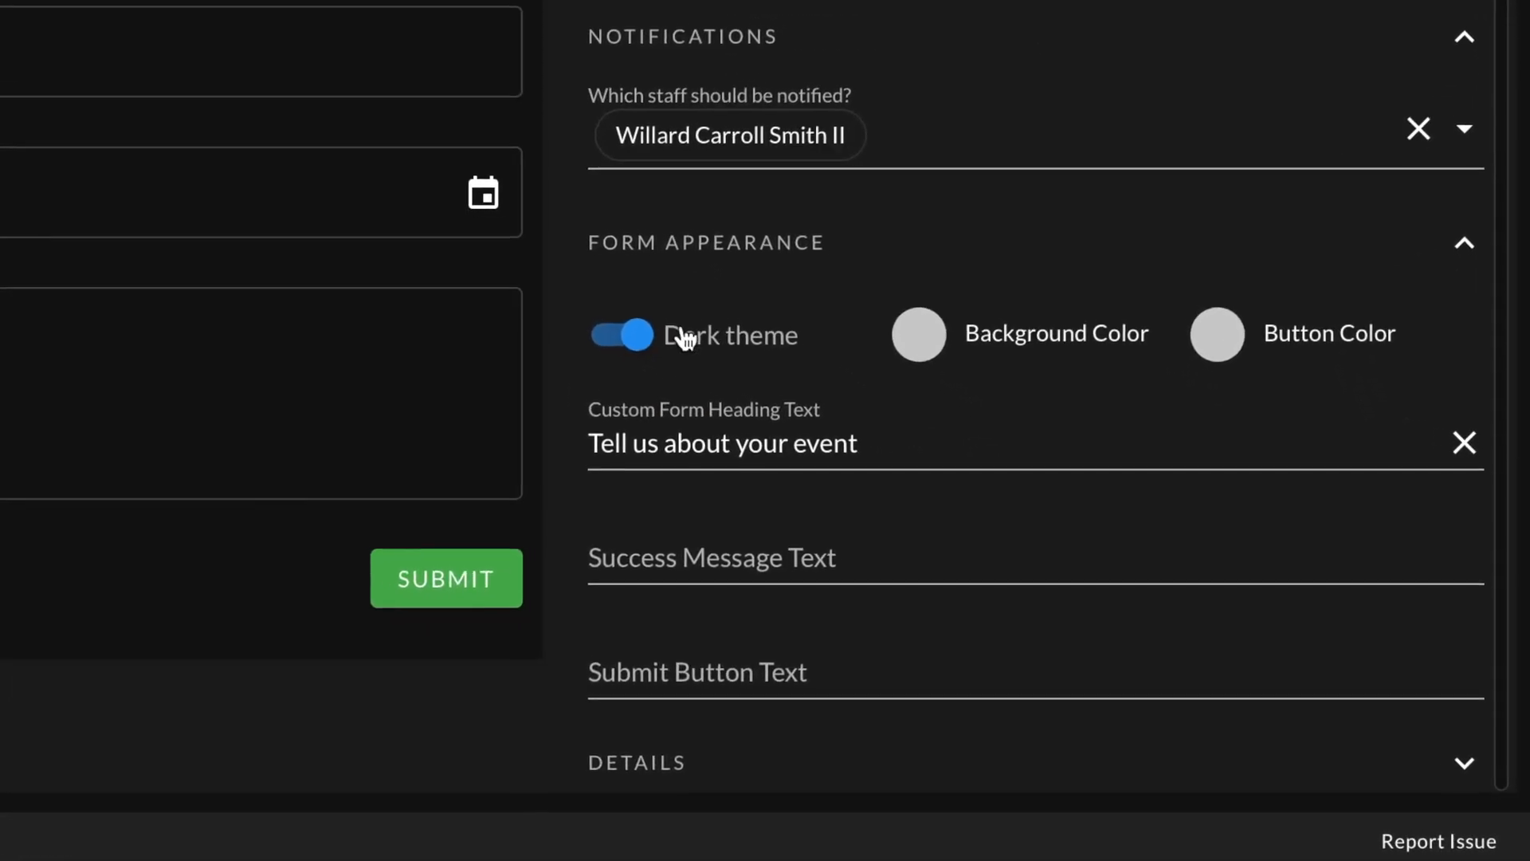
click(708, 349)
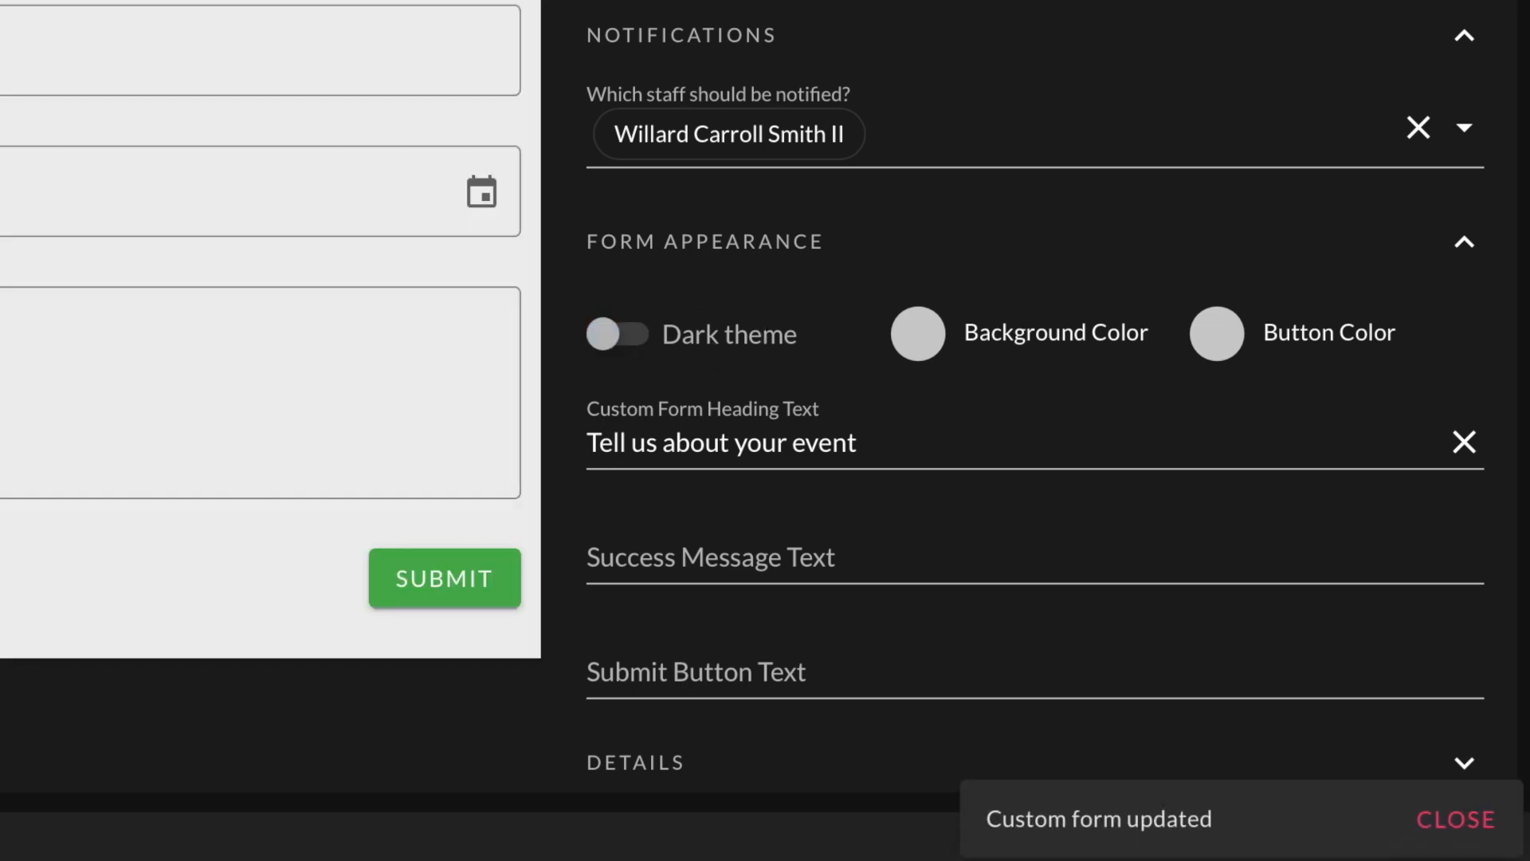
click(737, 396)
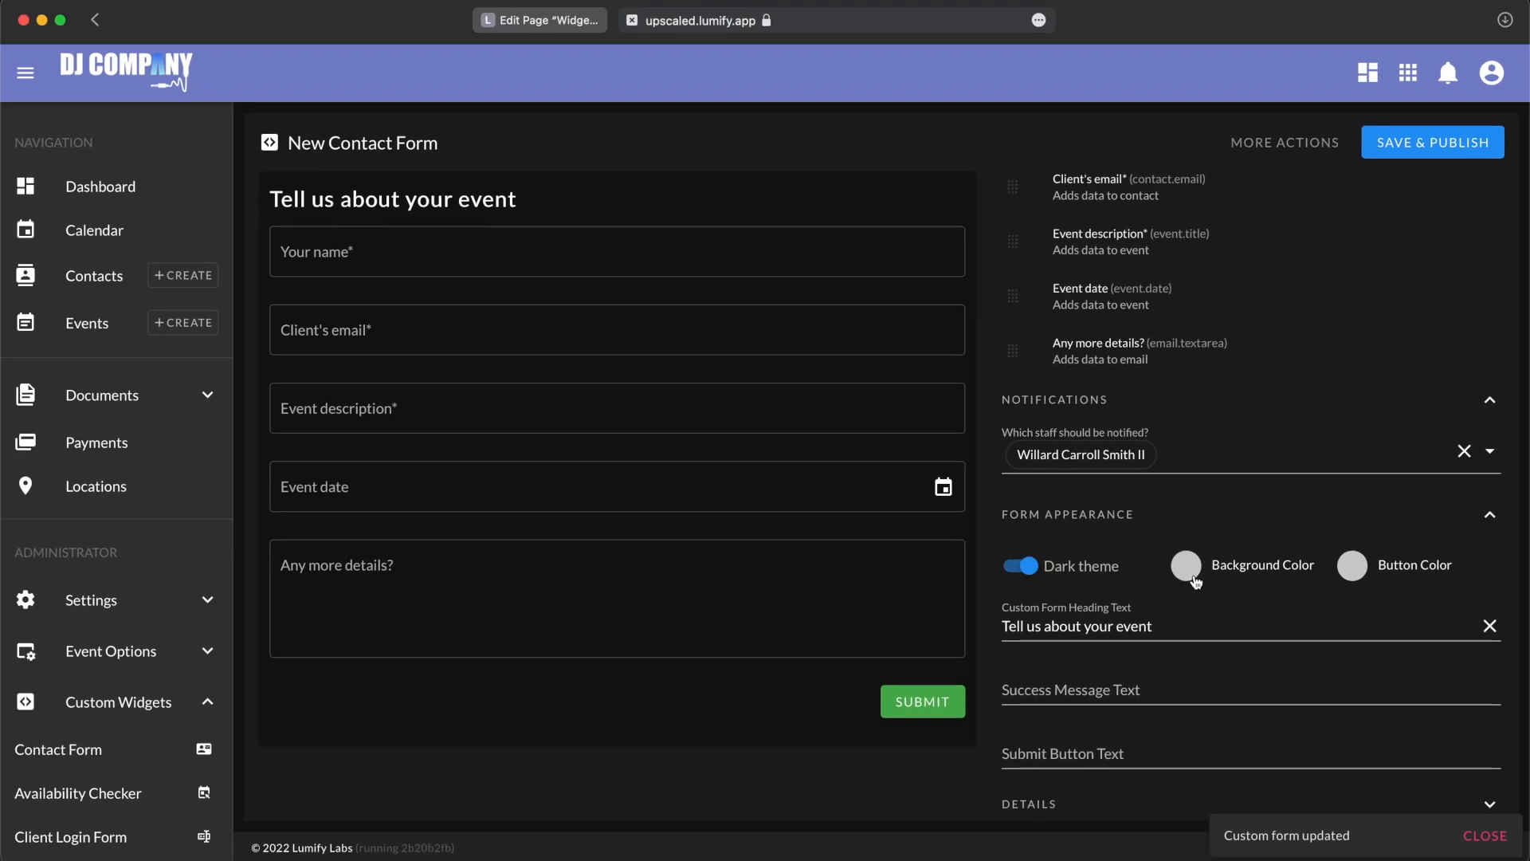
Step: Set the contact form's background color to dark blue, #383A99
click(1187, 567)
click(1362, 711)
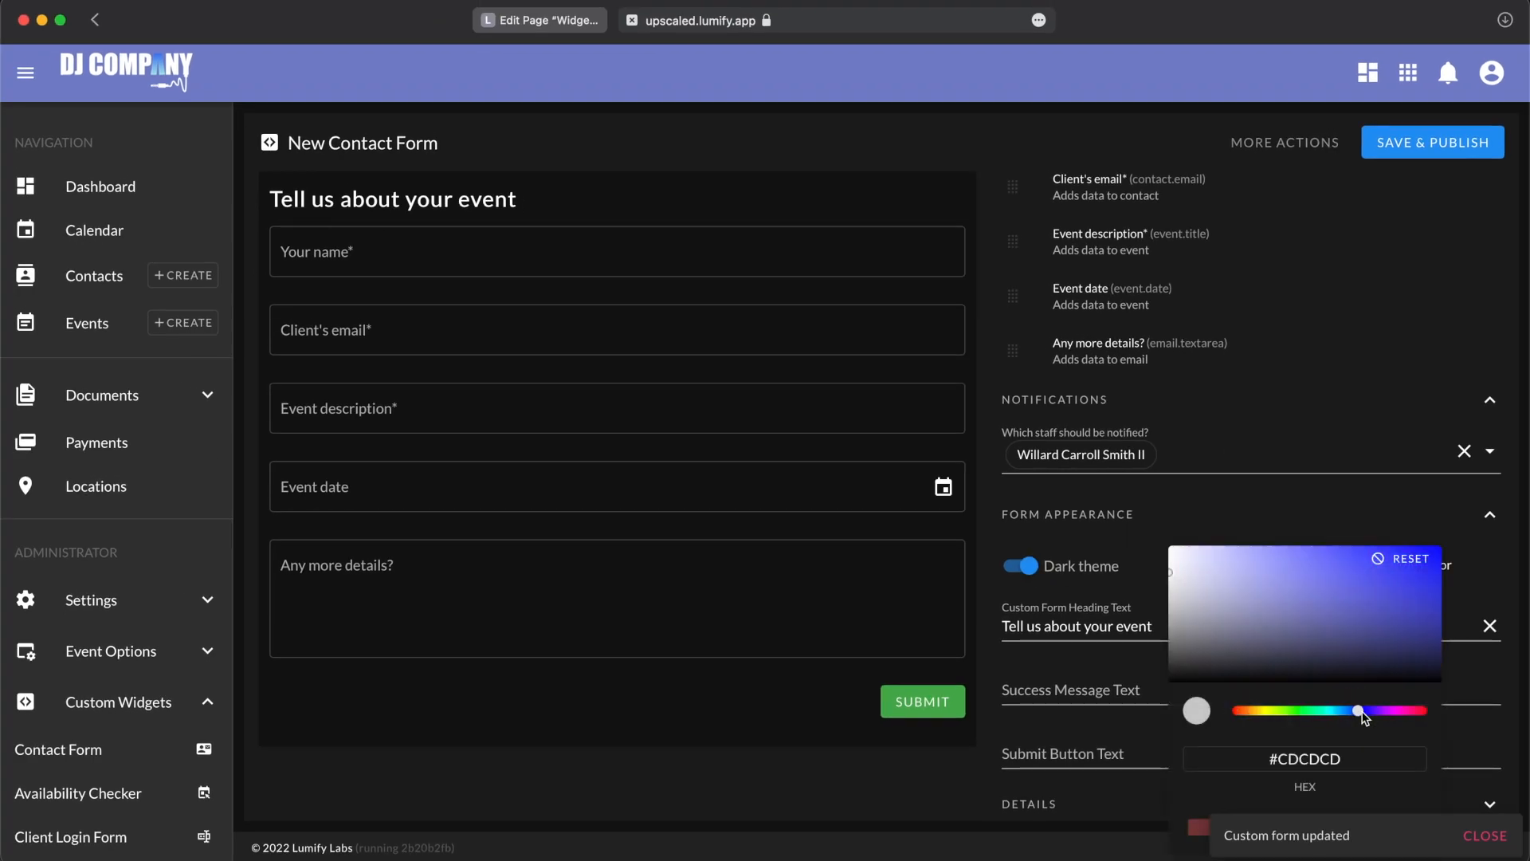
click(1359, 603)
click(1339, 603)
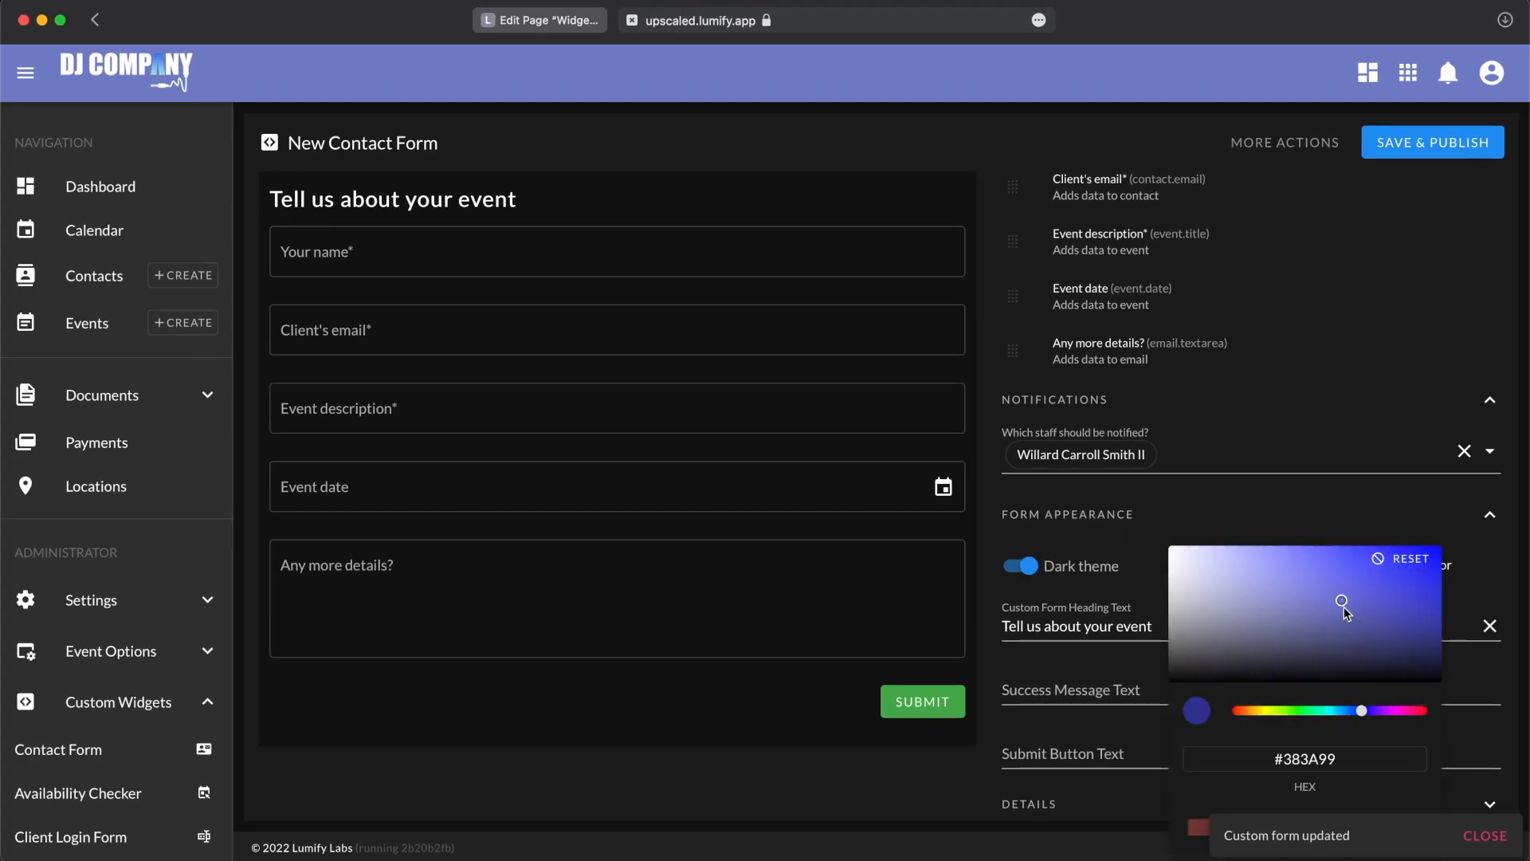
click(927, 797)
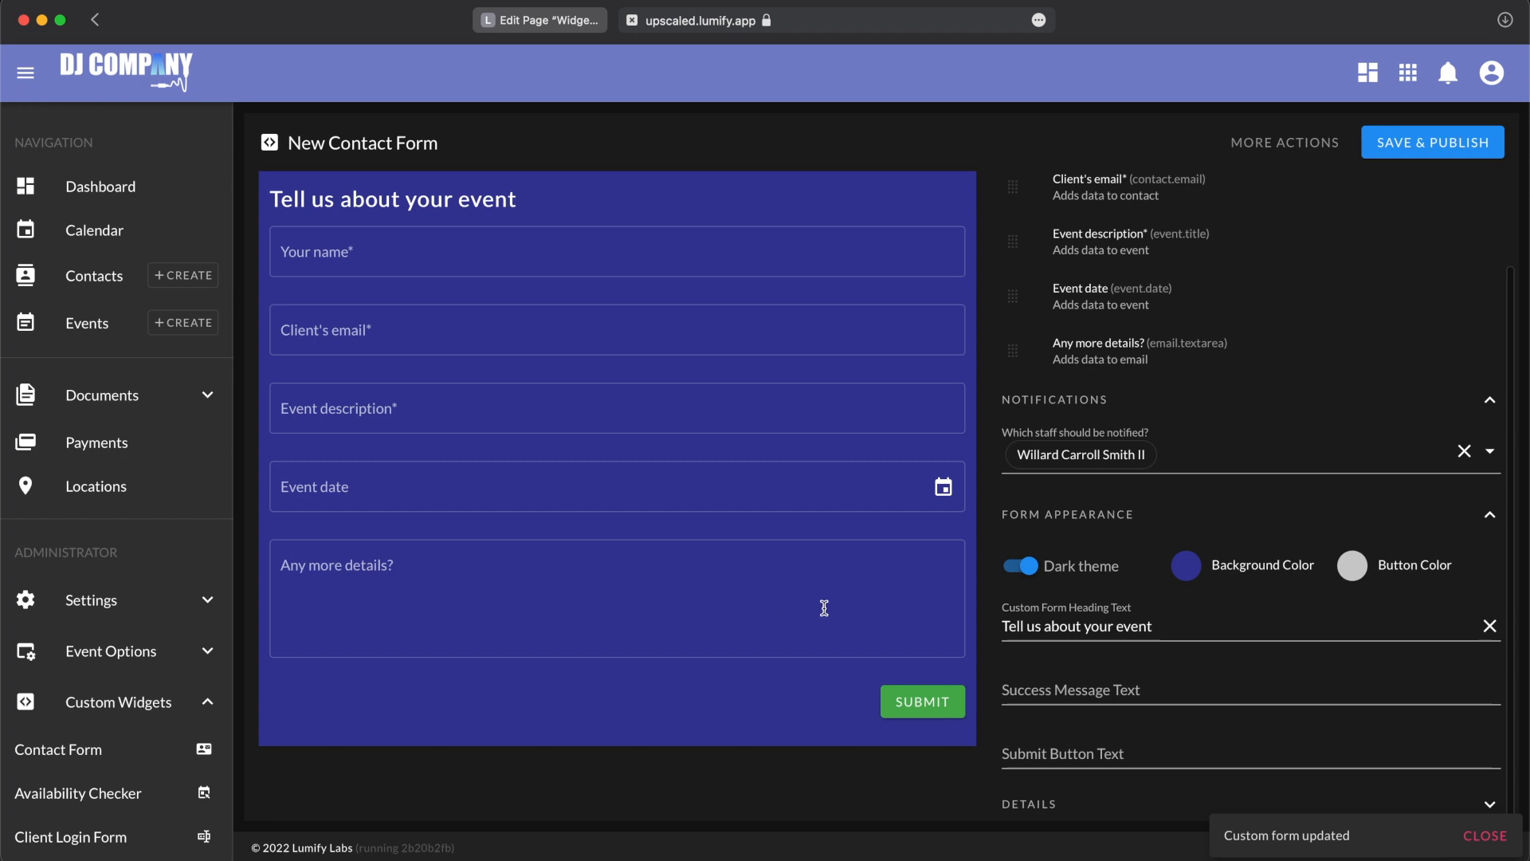
Step: Set the contact form's button color to dark red, #9C2A2A
click(1354, 572)
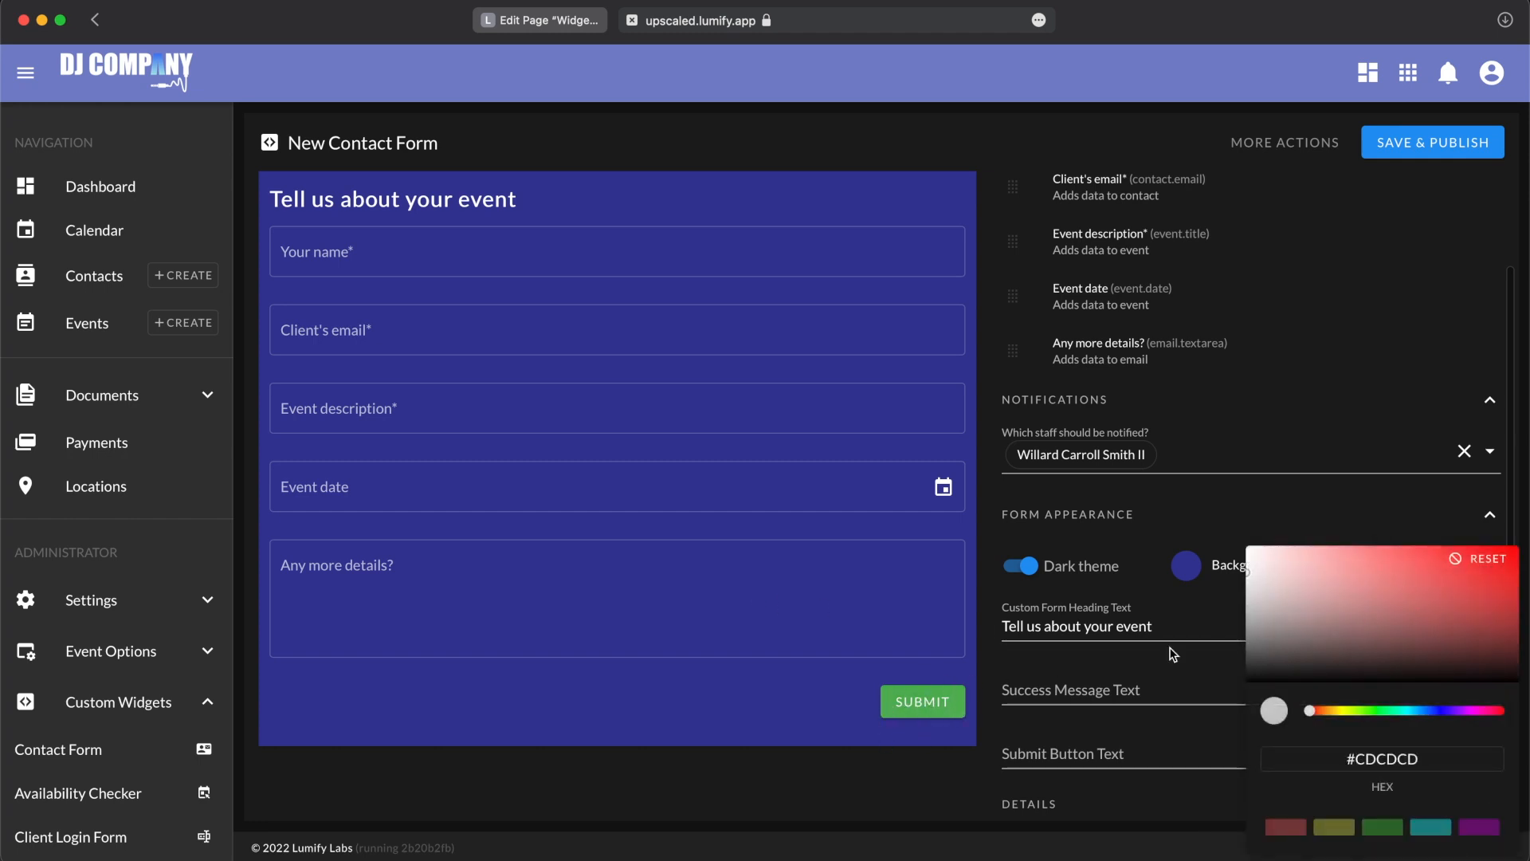
click(1446, 598)
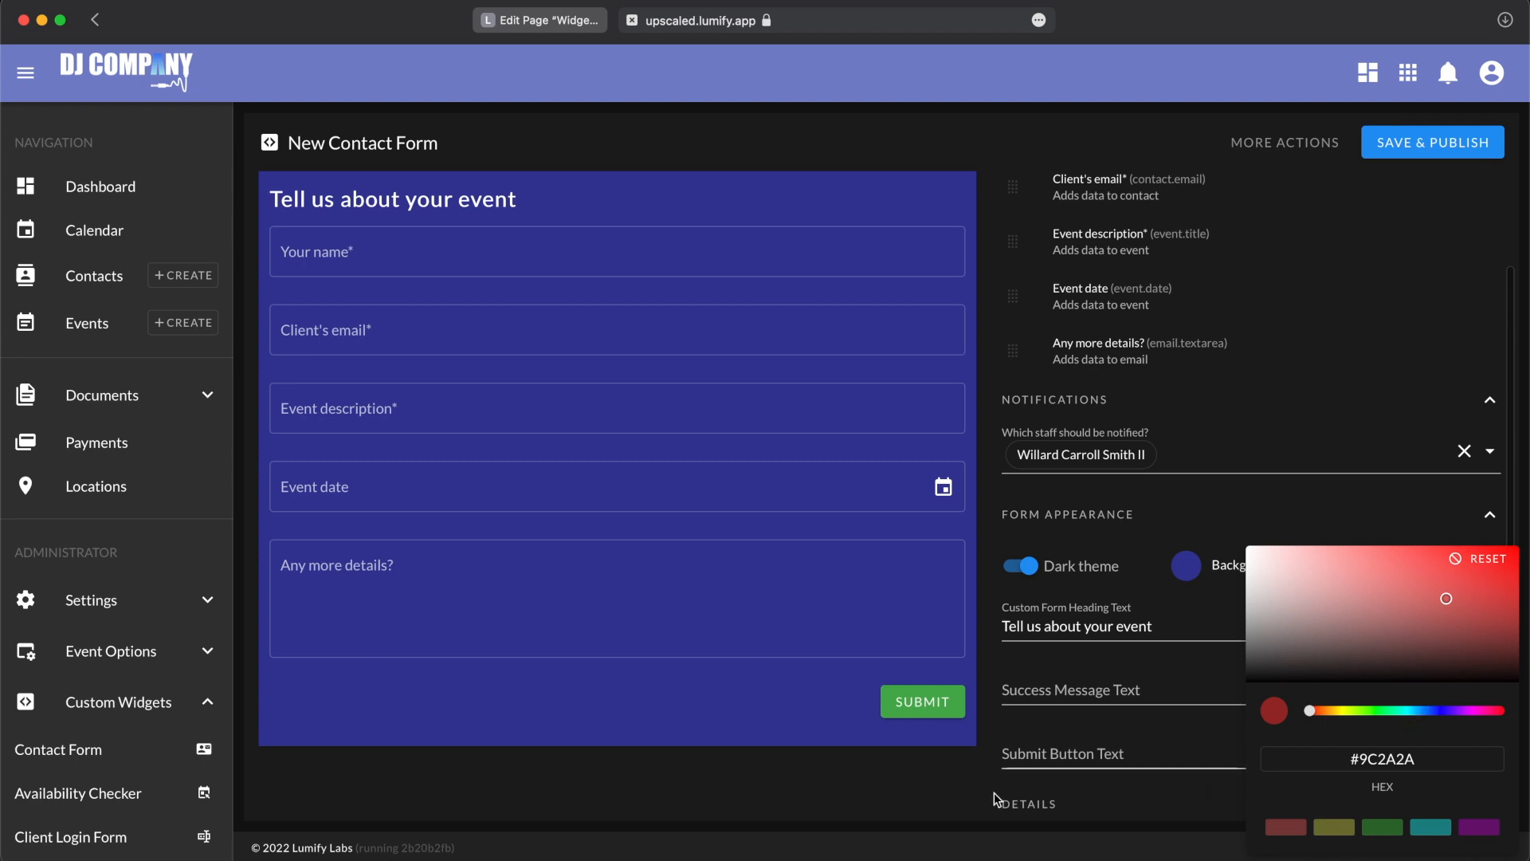
click(920, 807)
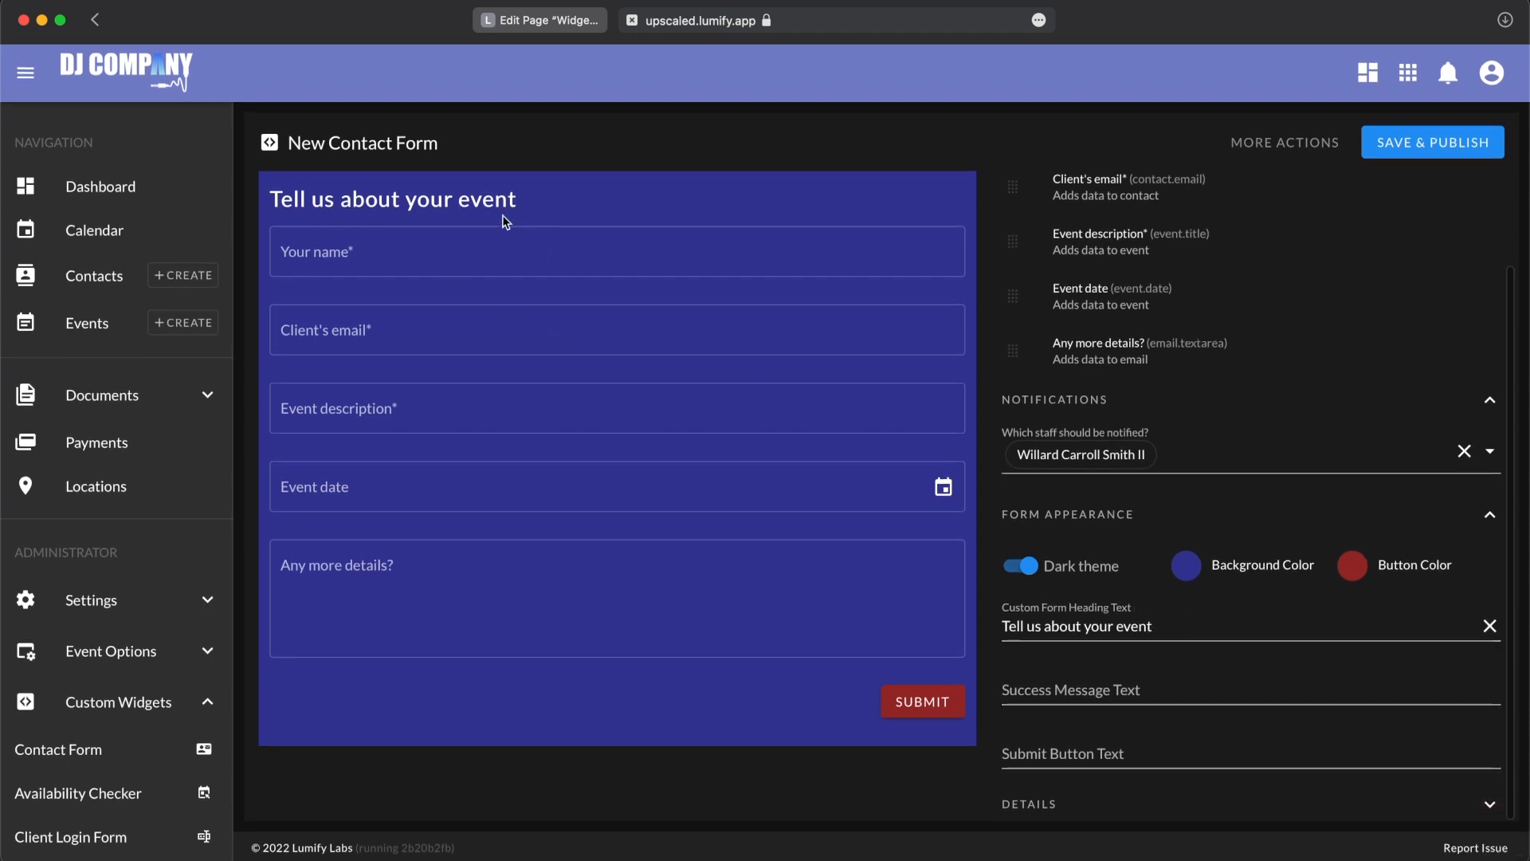
Step: Replace the custom form heading text with "Contact form"
drag(285, 205, 368, 202)
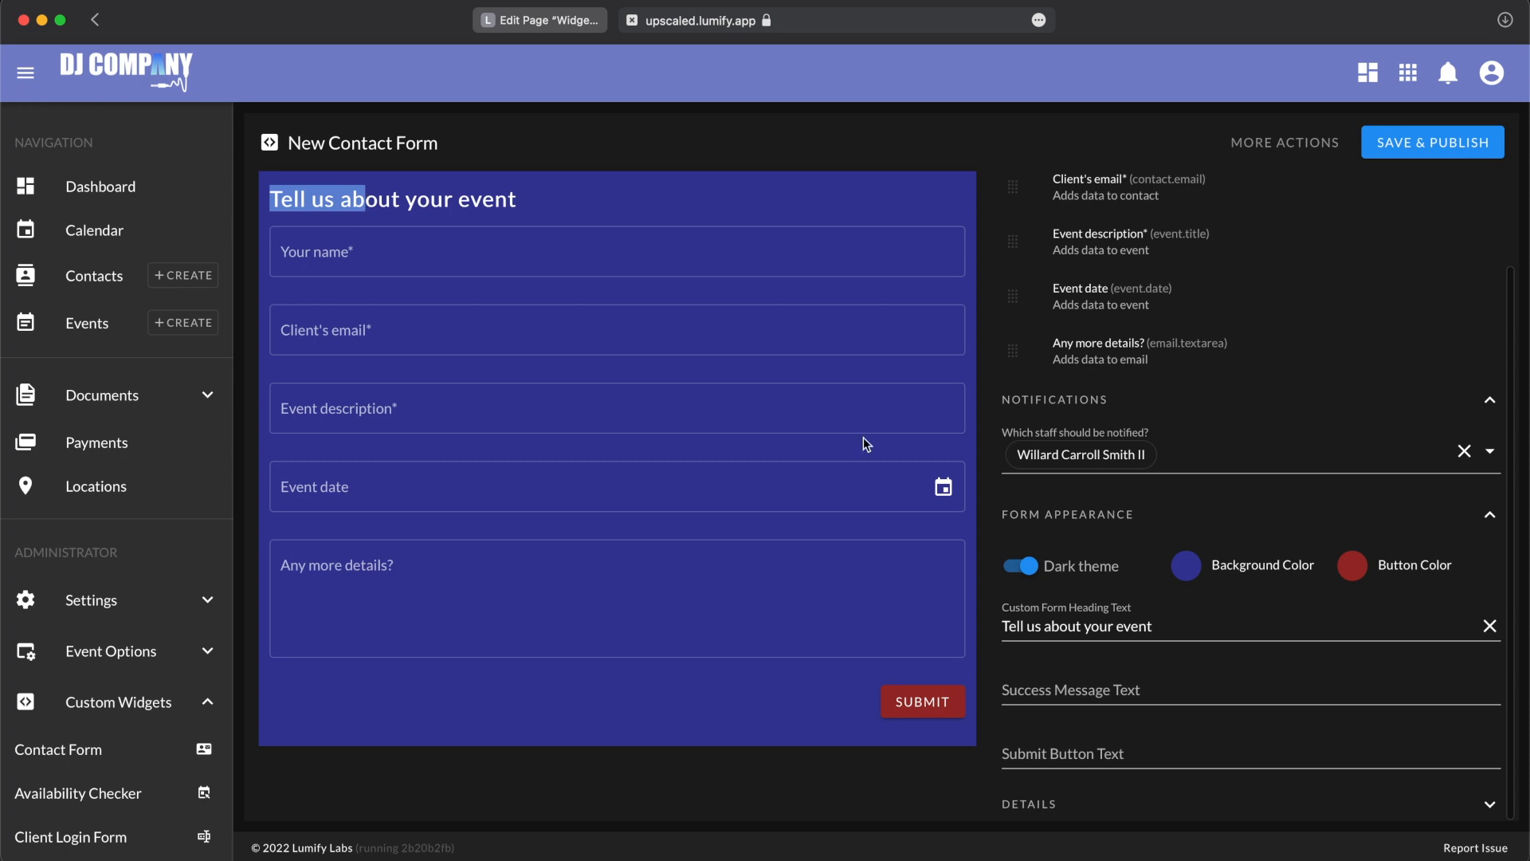
drag(1152, 628, 866, 627)
text(Contact form)
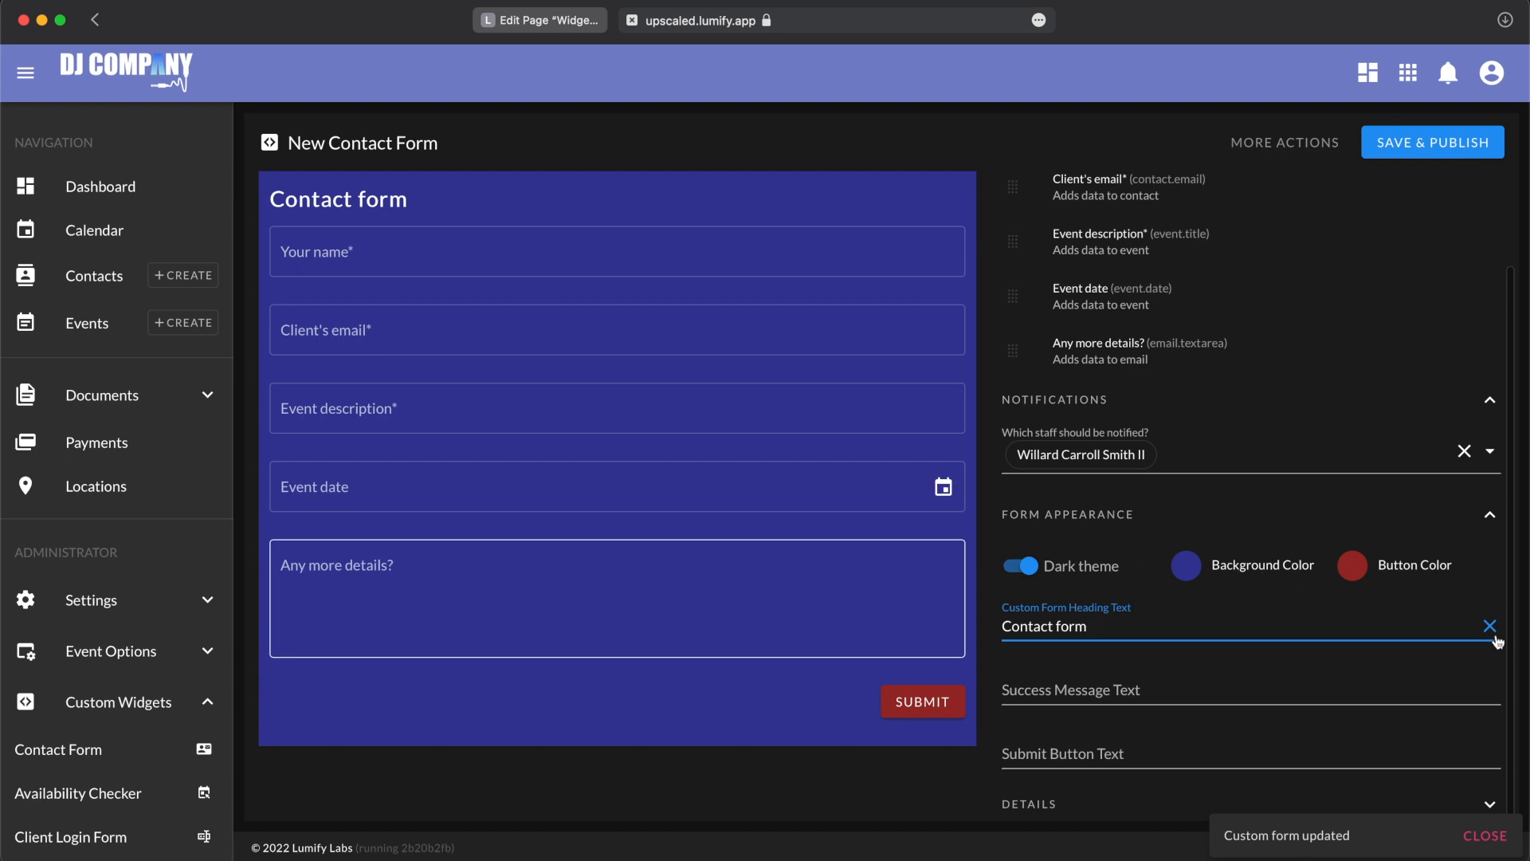
Step: Clear the custom form heading and enter "Contact Form" as the new heading text
click(1489, 628)
click(905, 818)
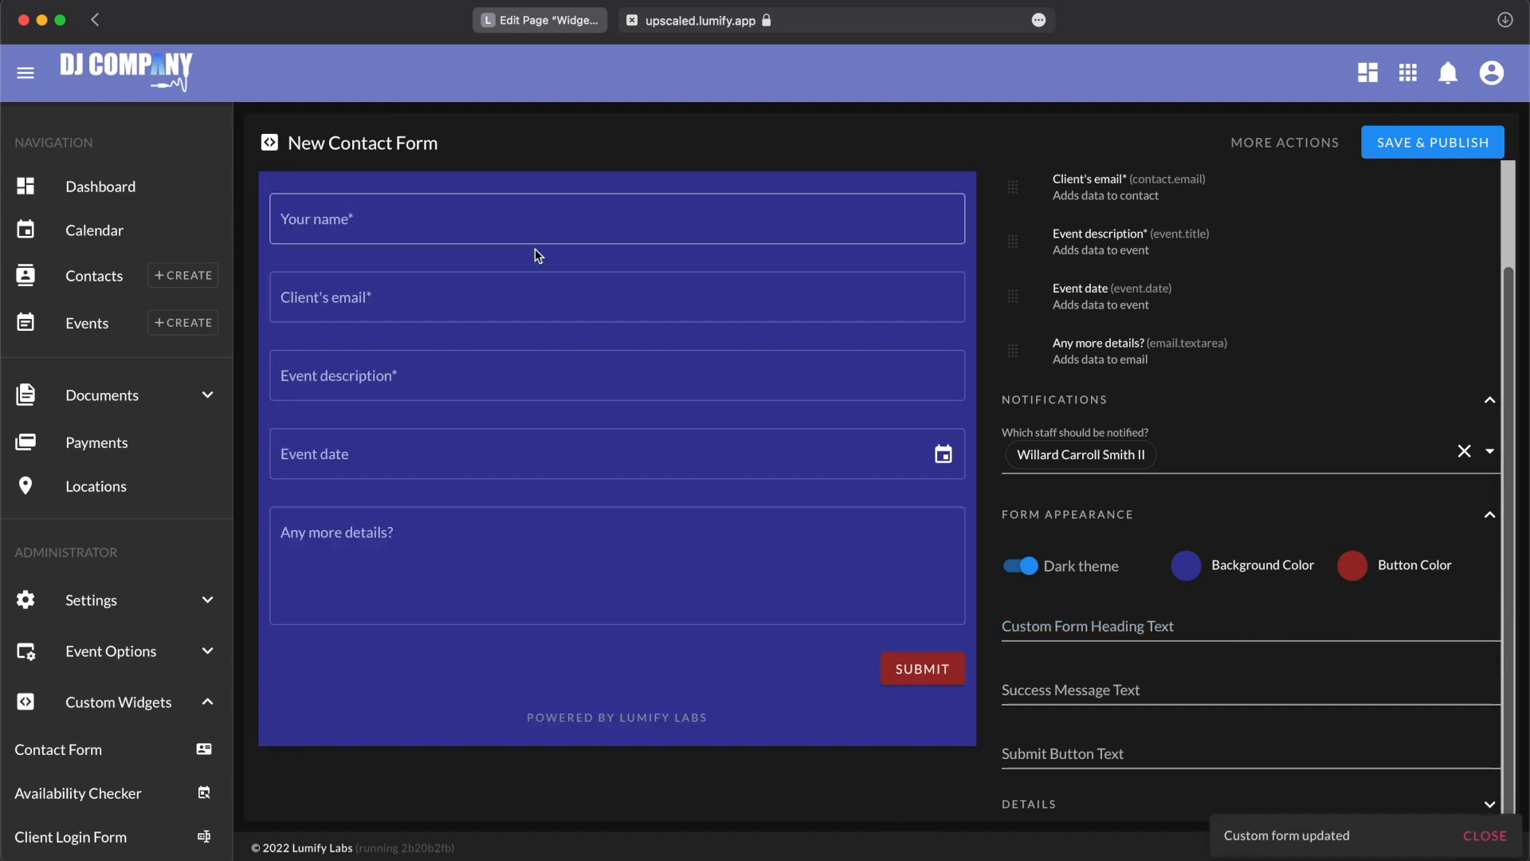
click(1101, 612)
text(Contact Form)
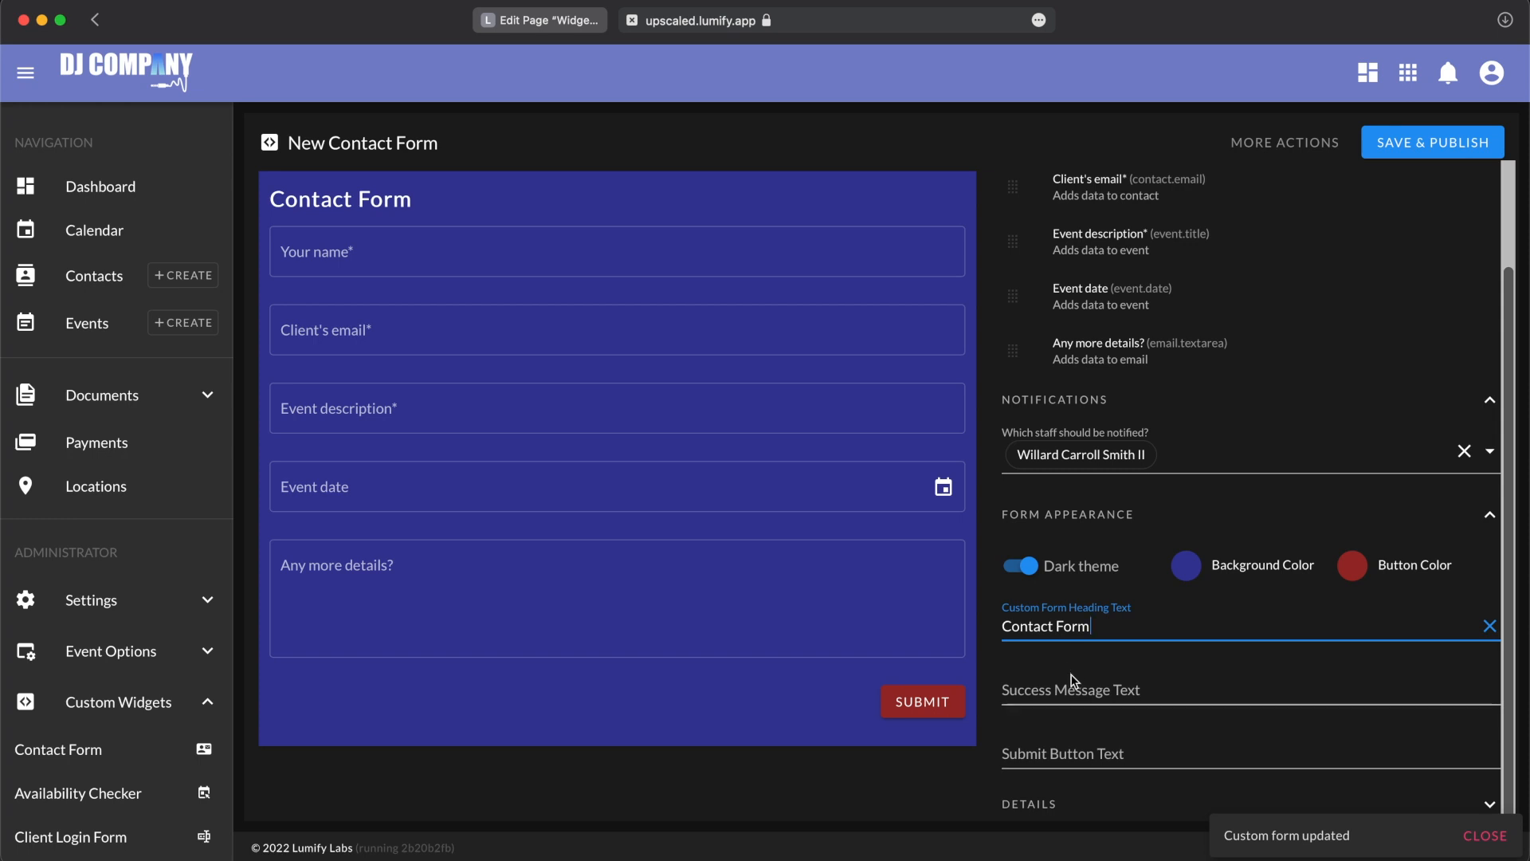
Step: Leave the success message text empty and set the submit button text to "Contact Us"
click(1071, 686)
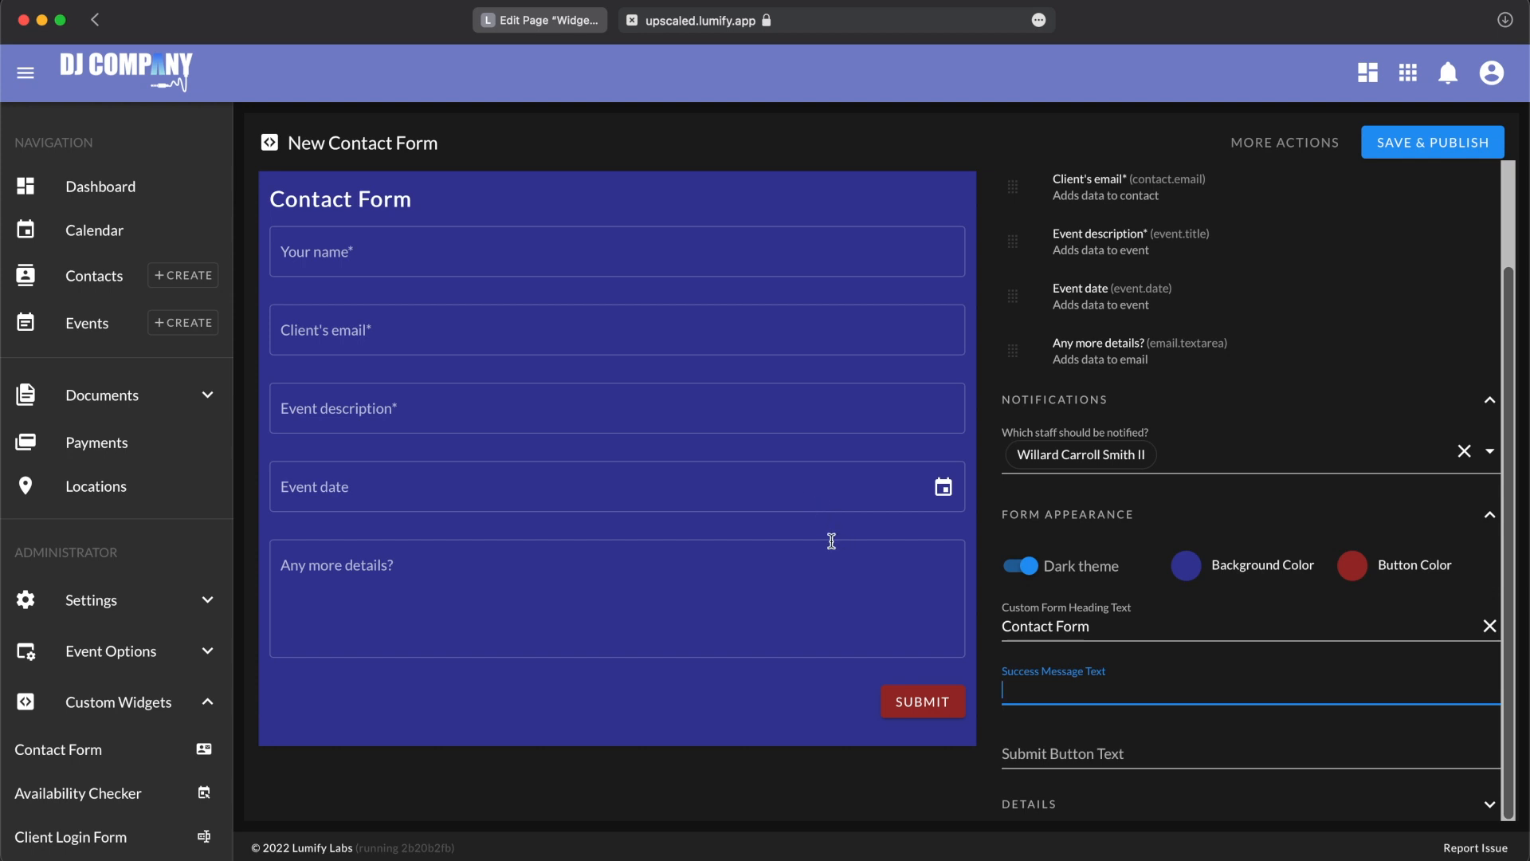
click(1099, 744)
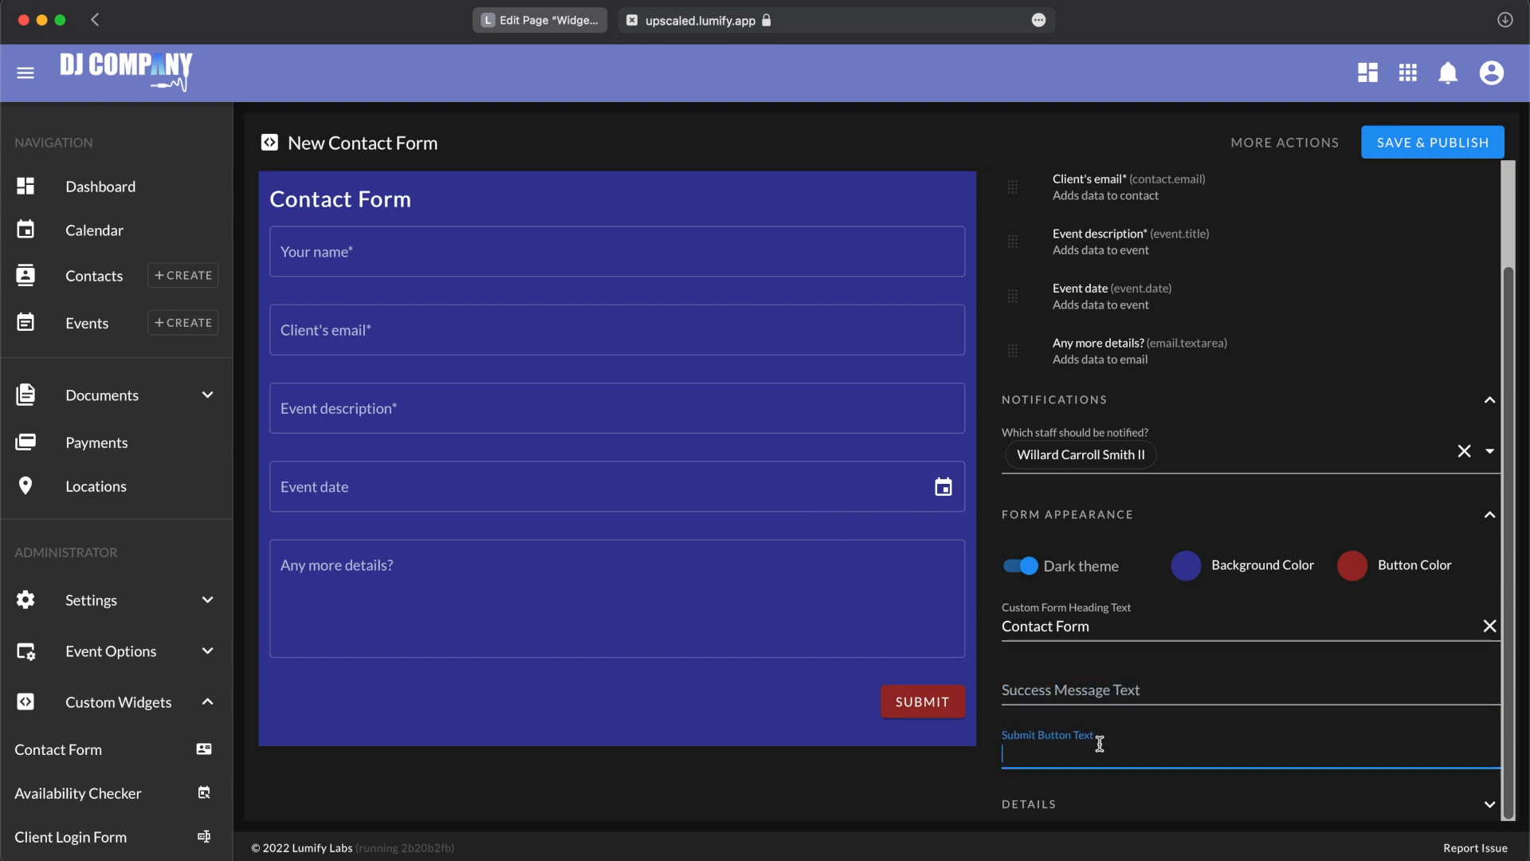
text(Contact Us)
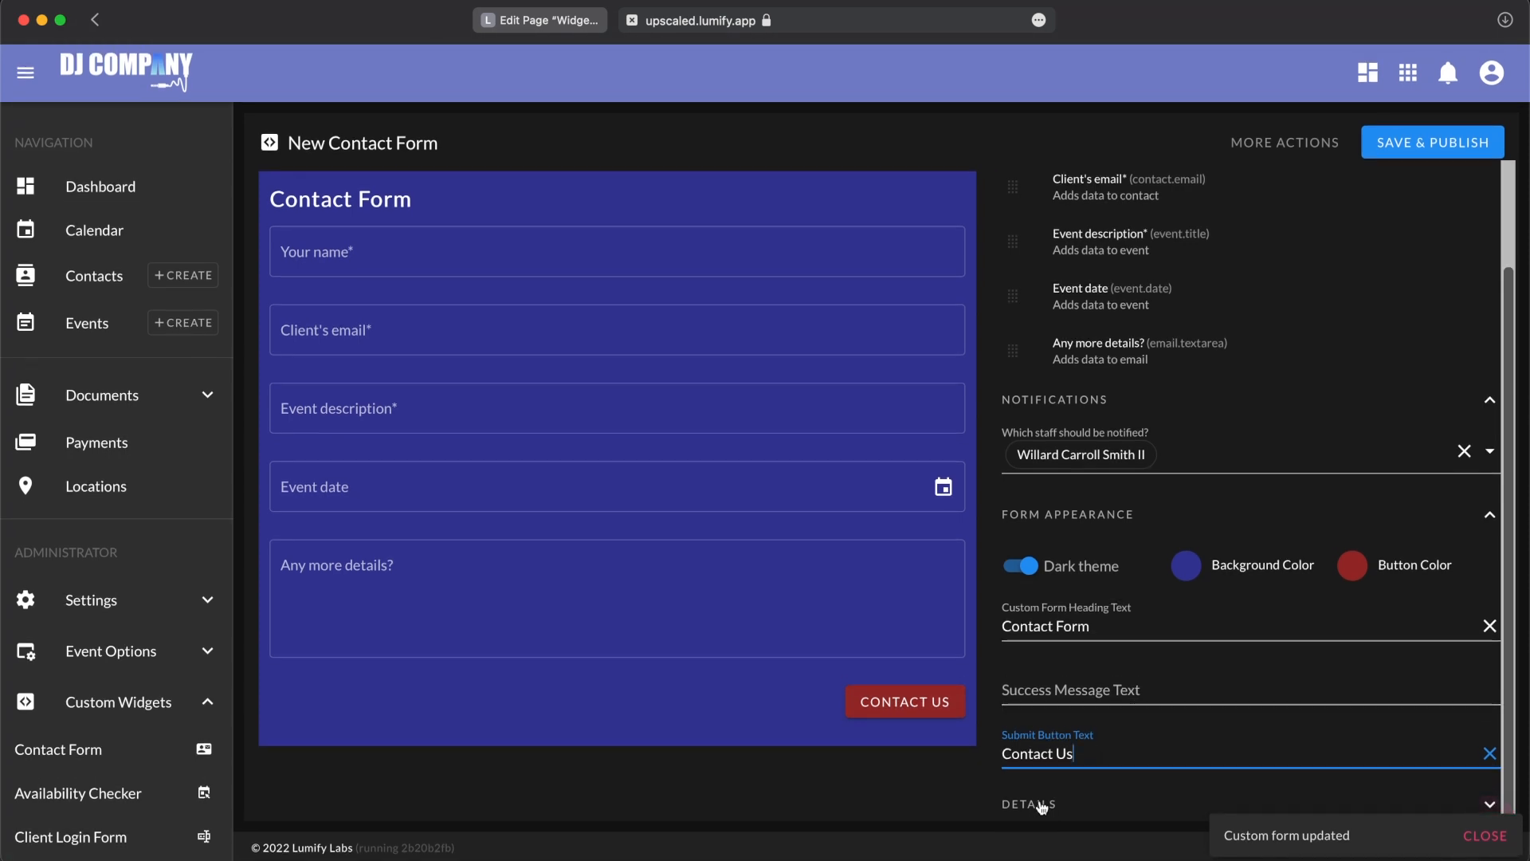
Step: Show the form's details and select its embed code for the website
scroll(1104, 742, down, 5)
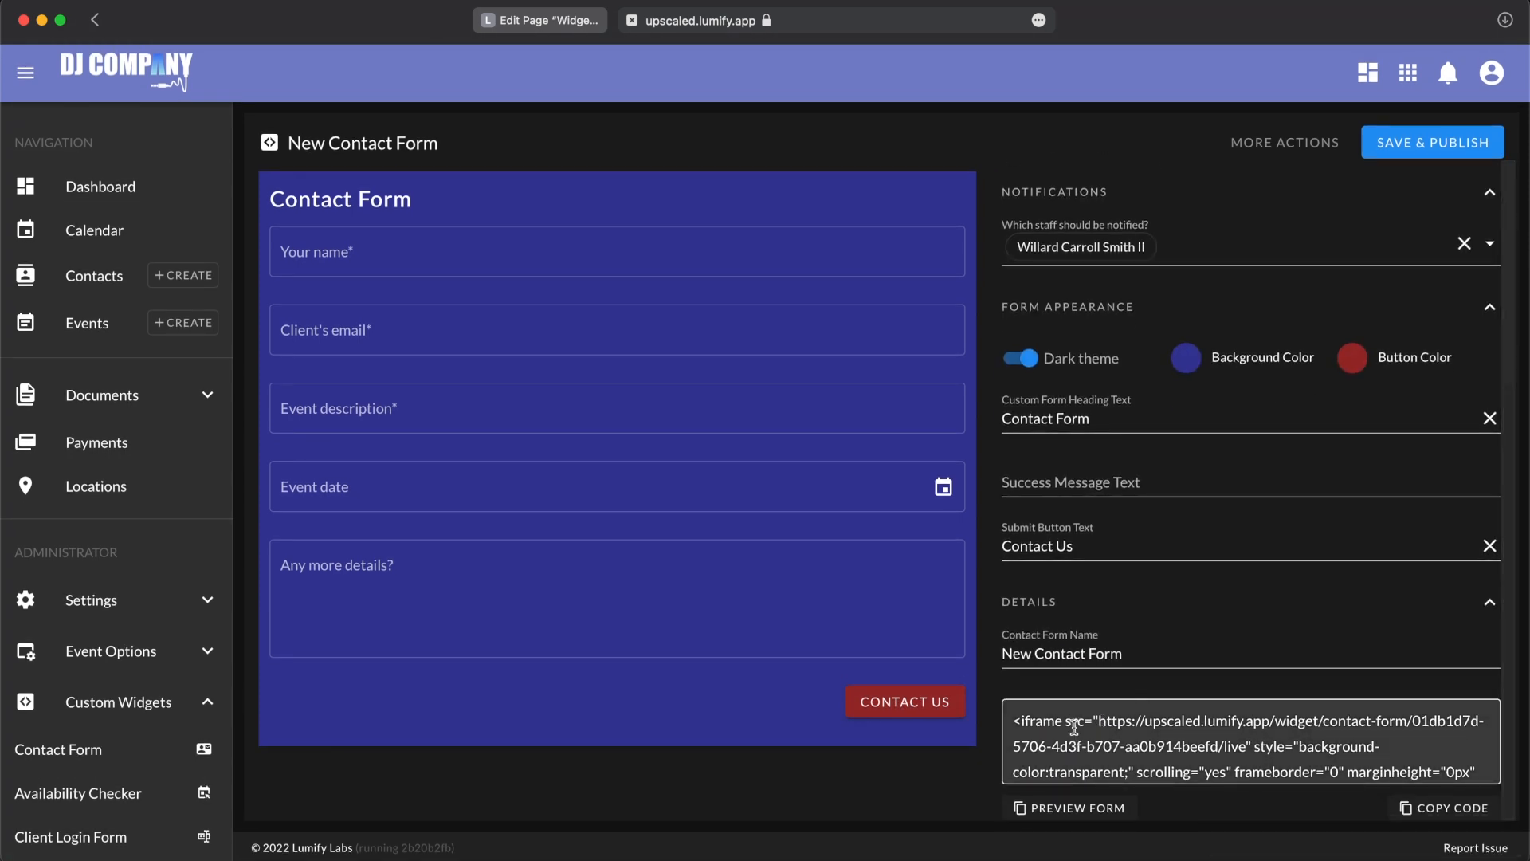
click(1026, 724)
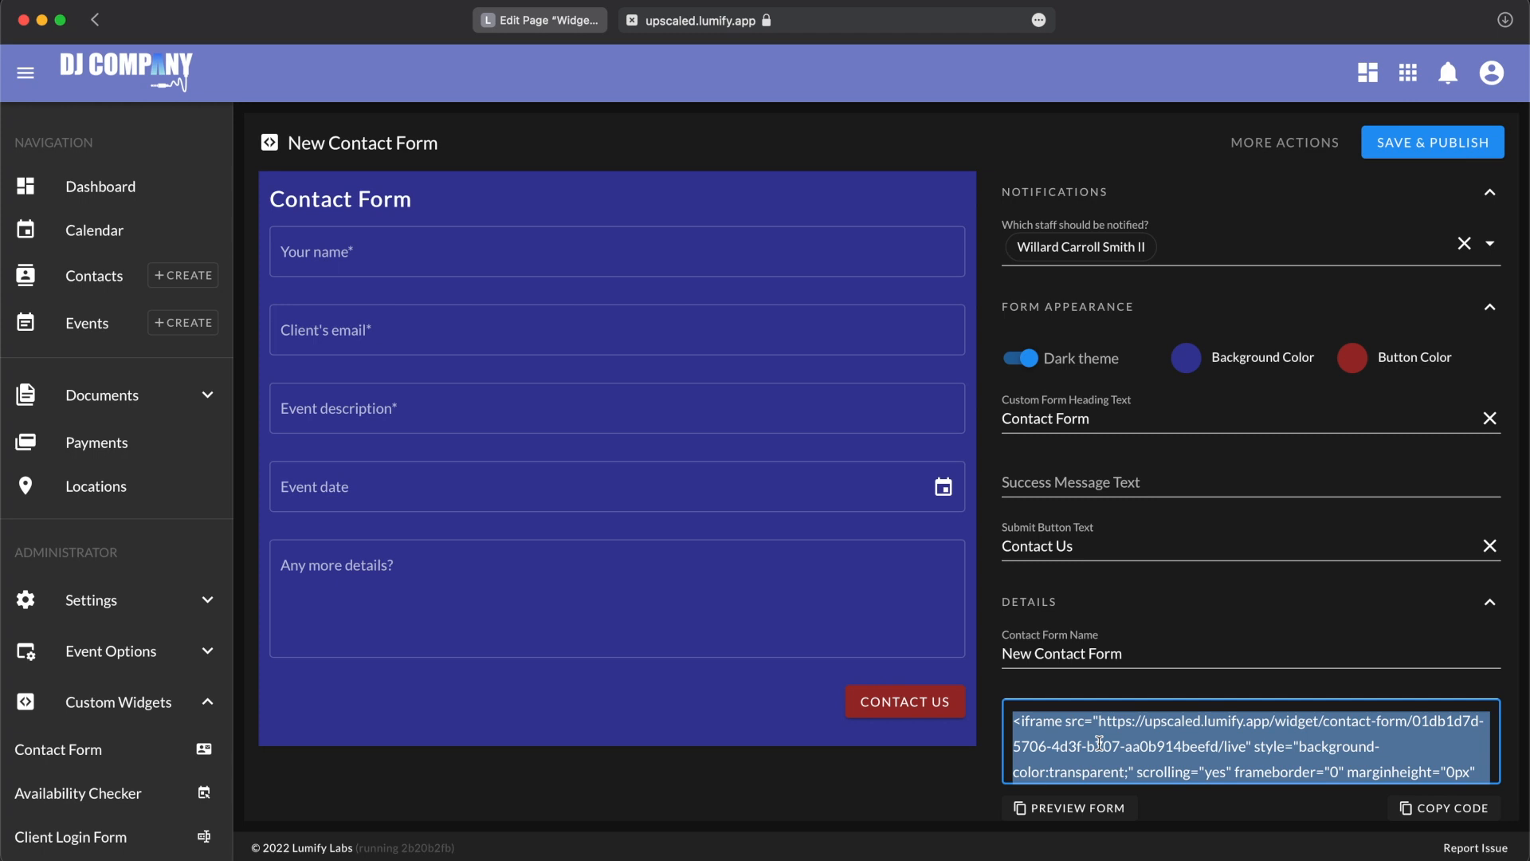
scroll(1099, 743, up, 5)
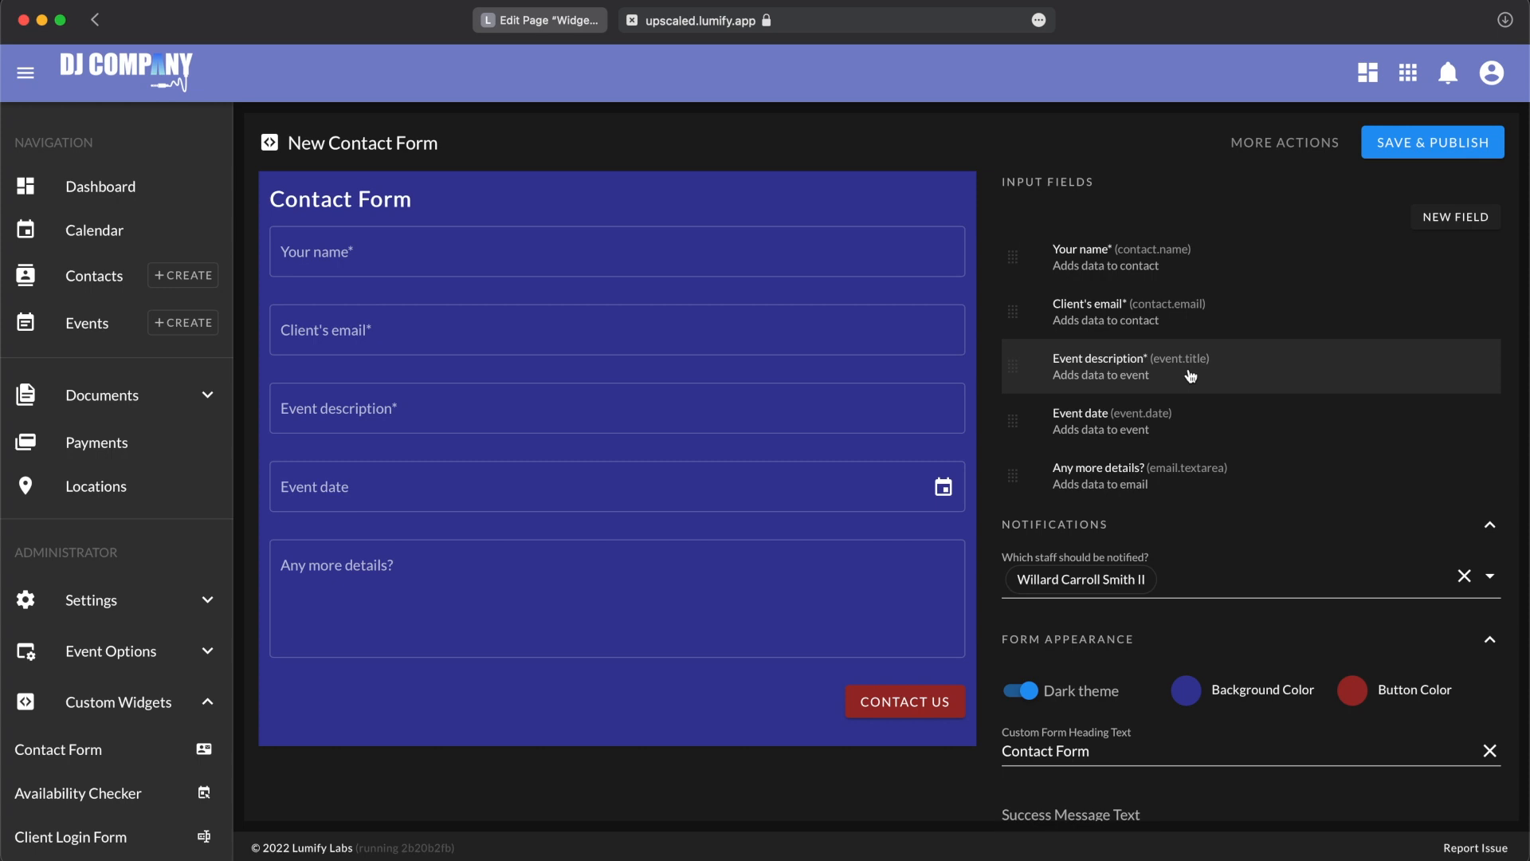
Step: Fill in a test client's name and e-mail address in the form preview
click(719, 256)
text(Test U)
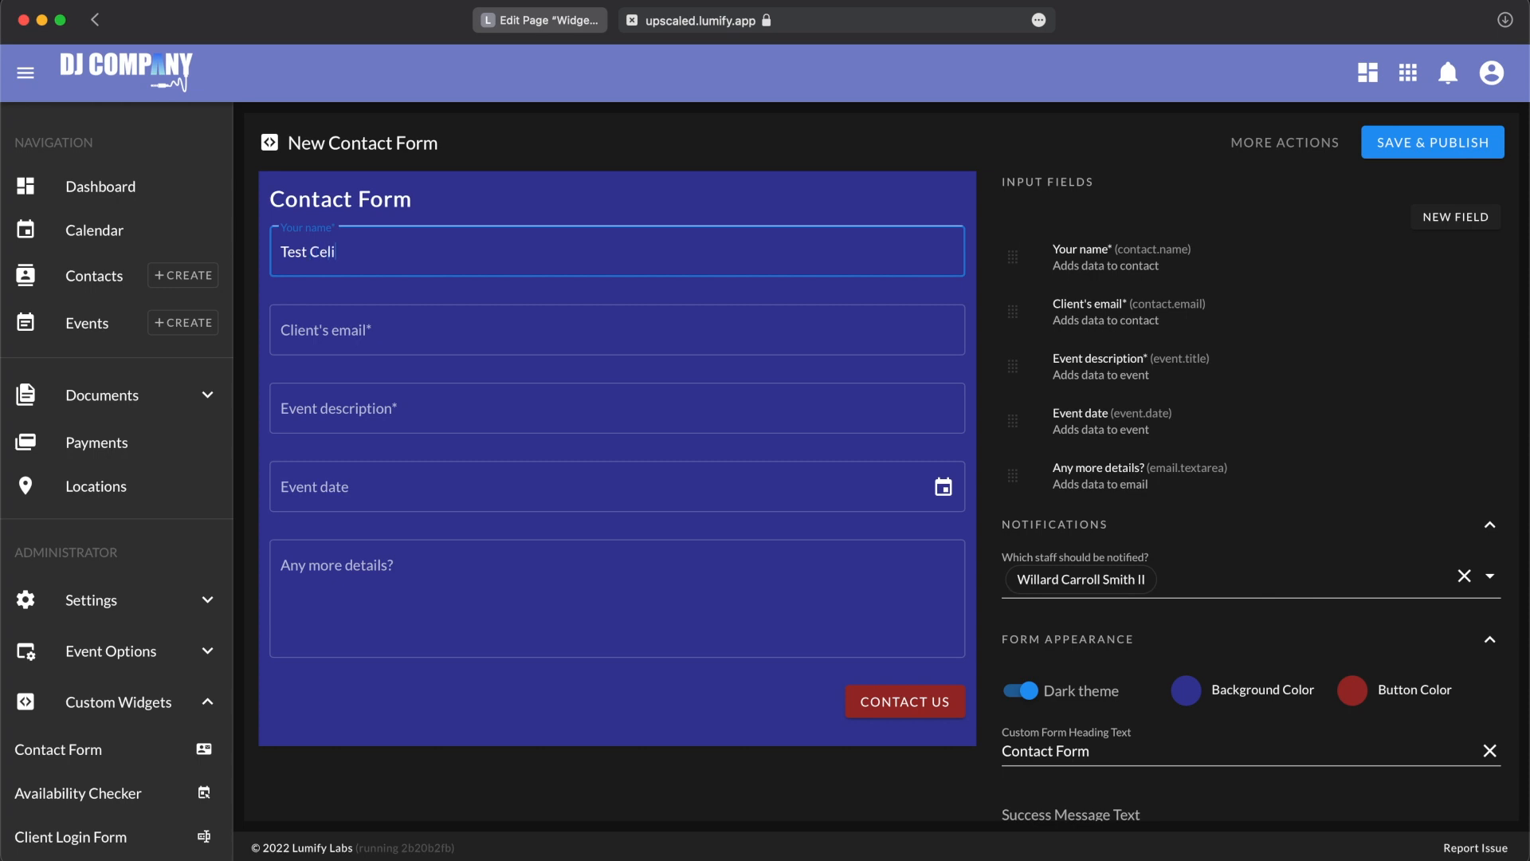
text(lient)
key(Tab)
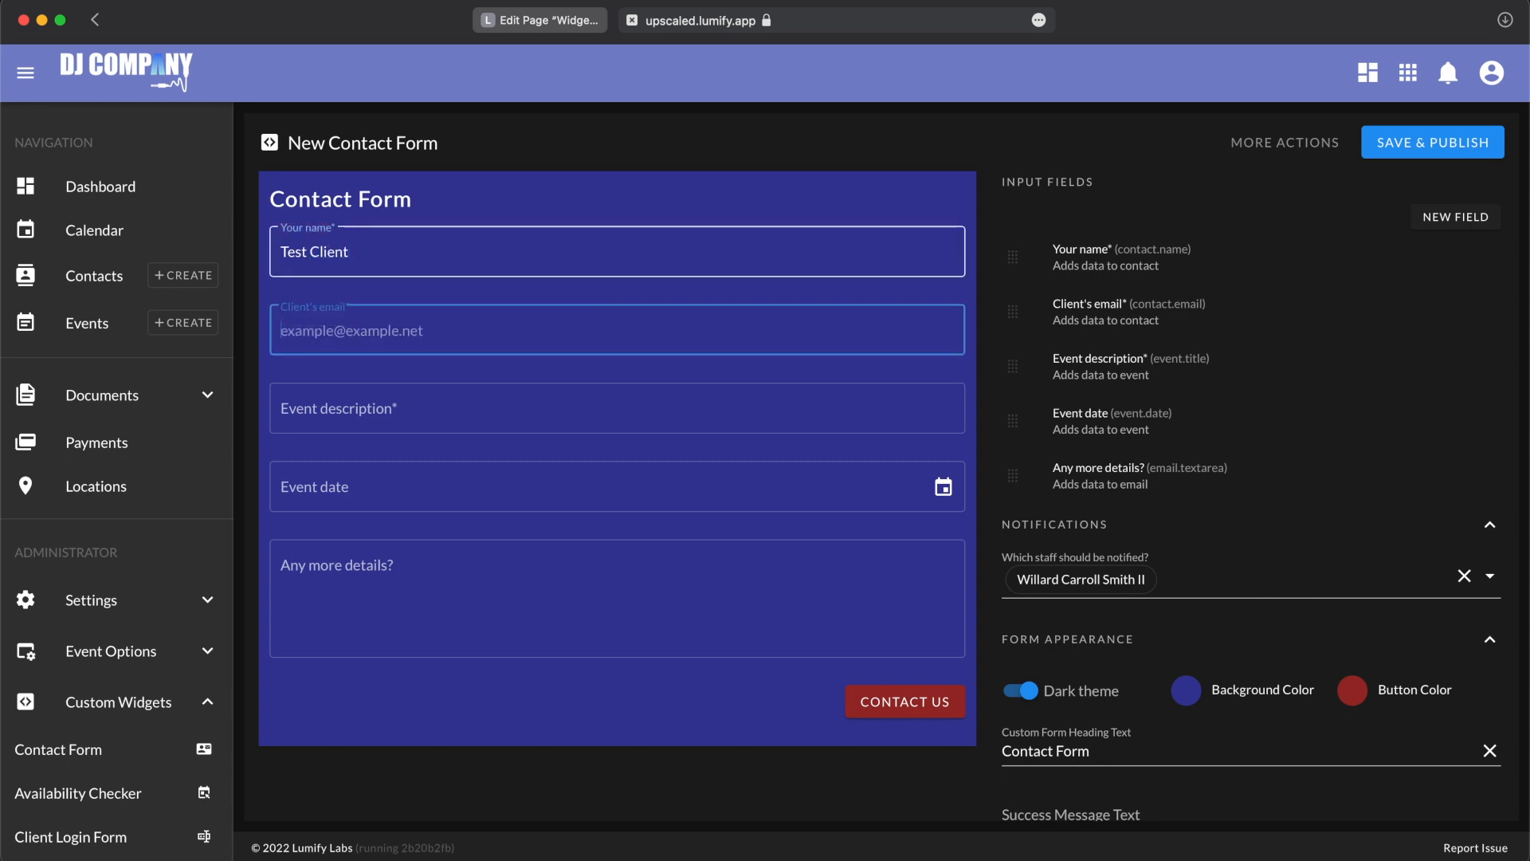
text(example)
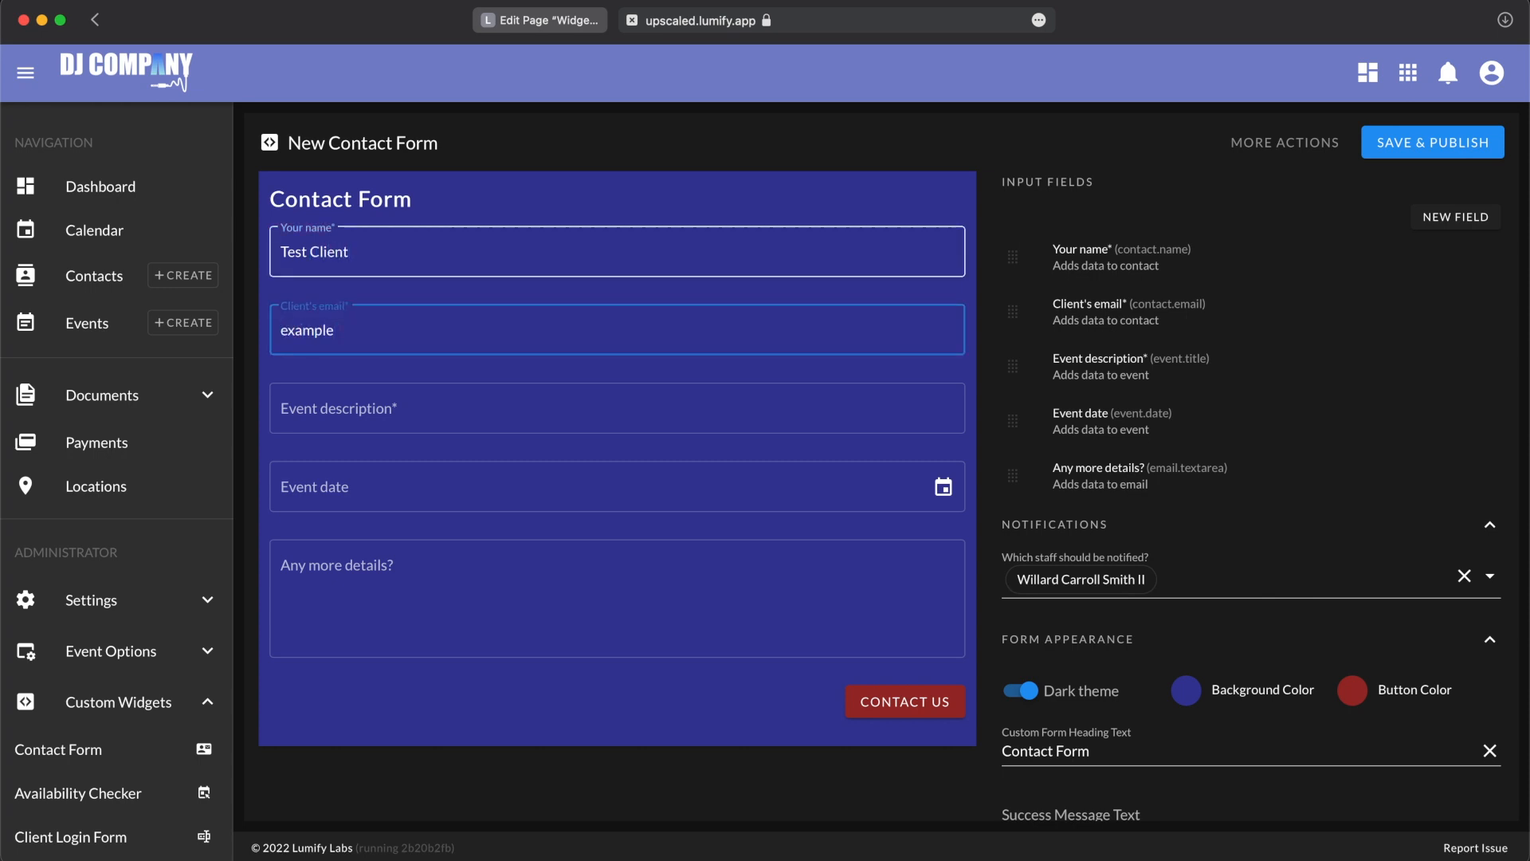
text(@example.net)
Step: Enter "Test Wedding" as the event description and choose April 30, 2022 as the event date
key(Tab)
text(Test Wedding)
click(707, 484)
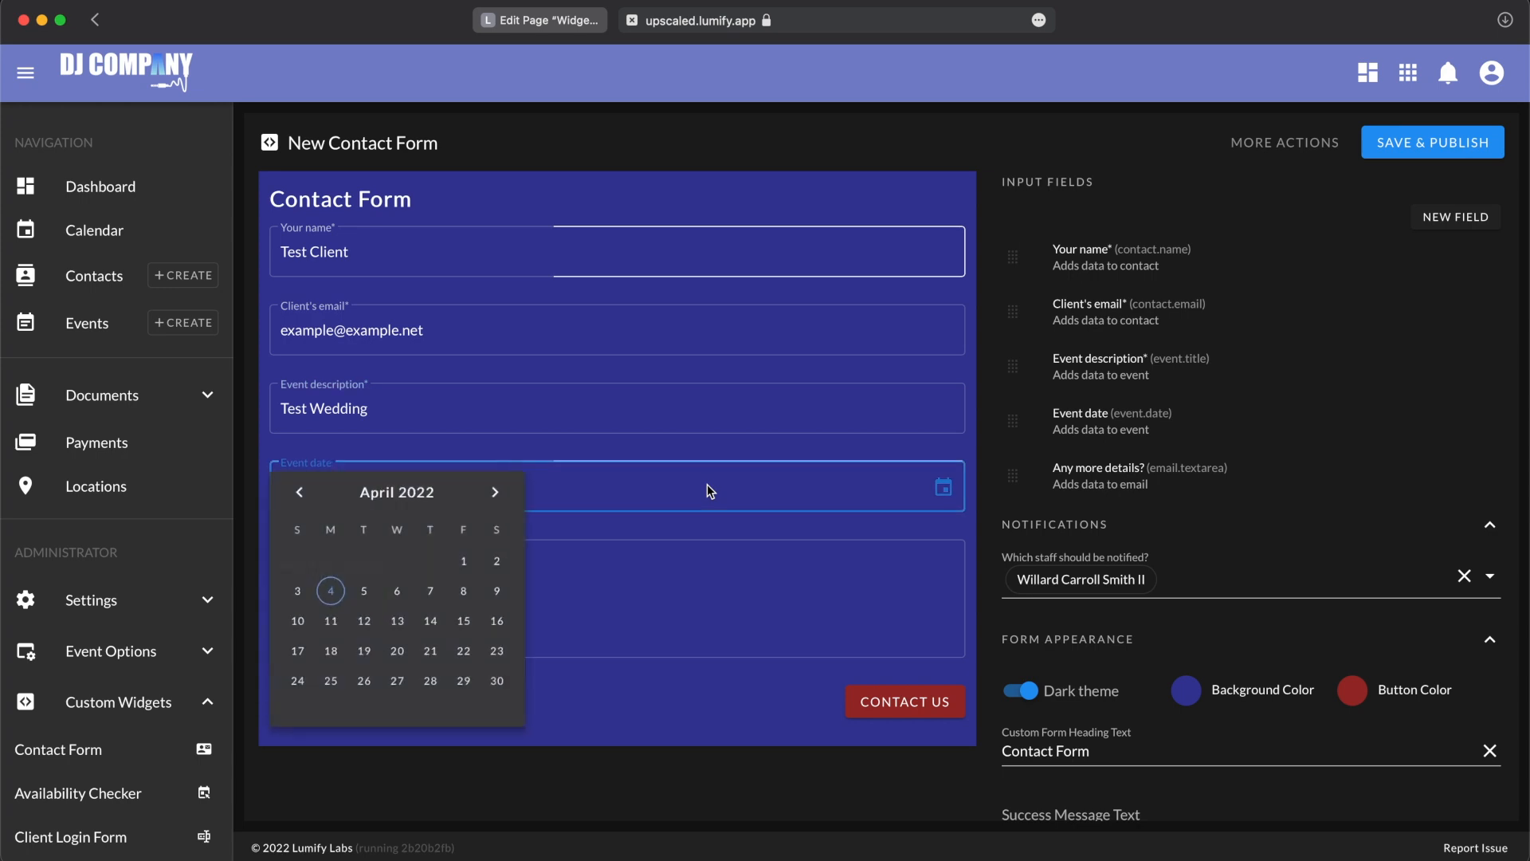
click(512, 681)
Step: Enter "Test" as the additional details and submit the test response
click(533, 588)
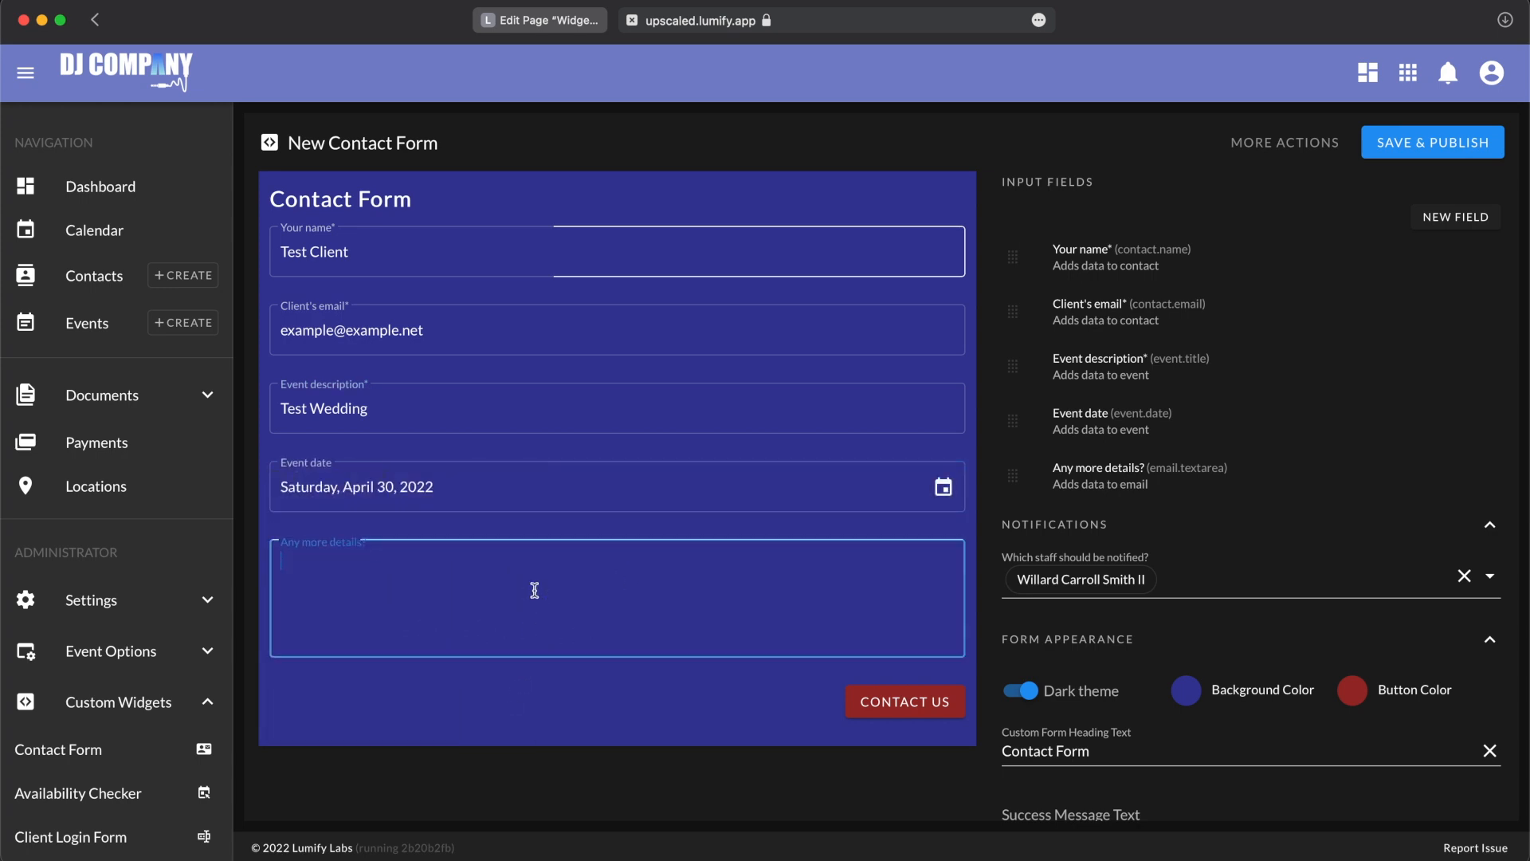
text(Test)
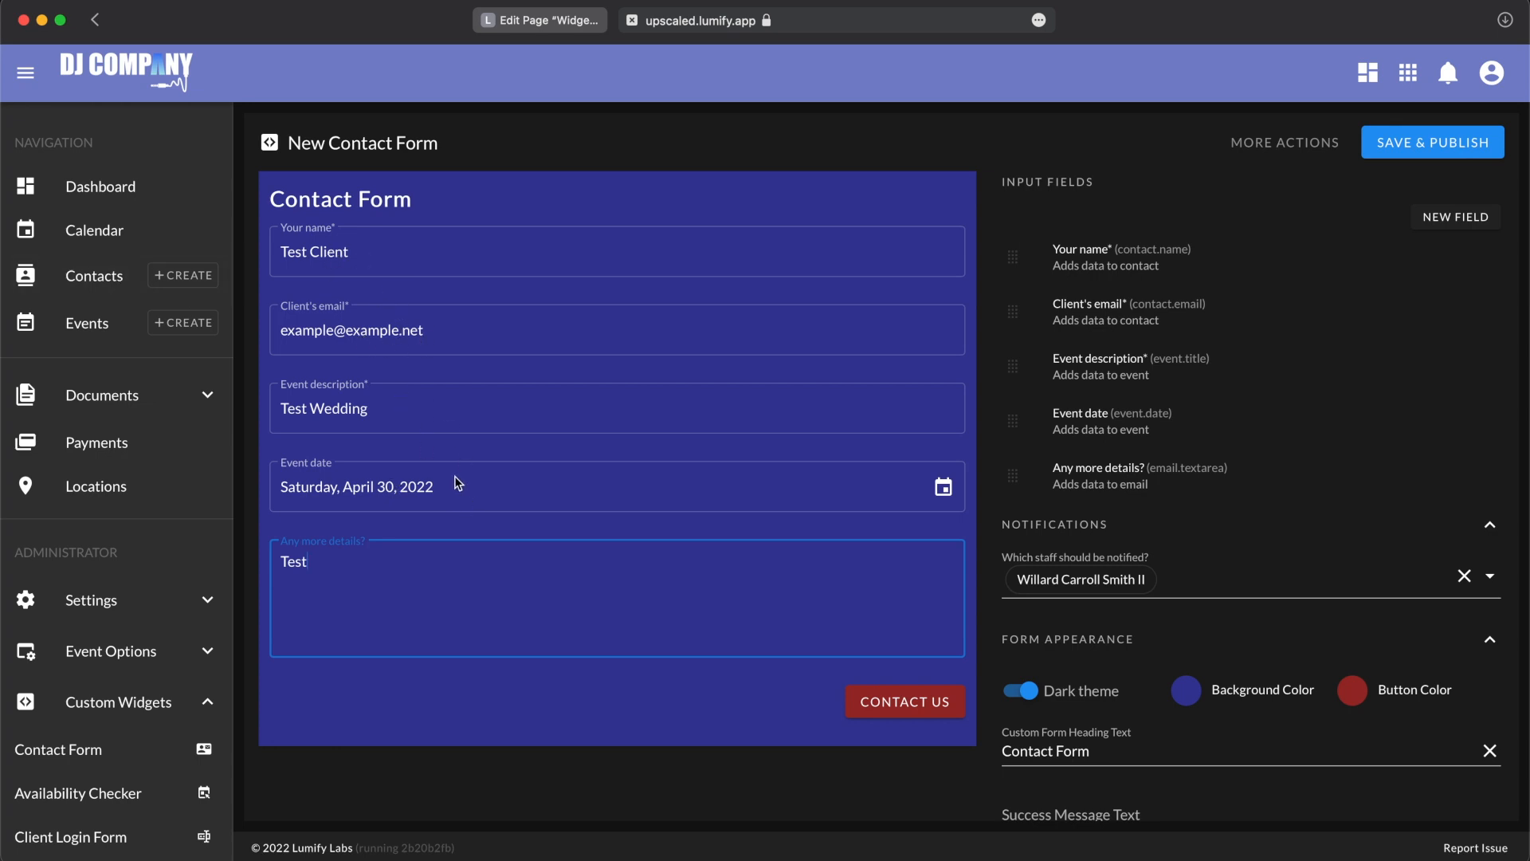
click(883, 703)
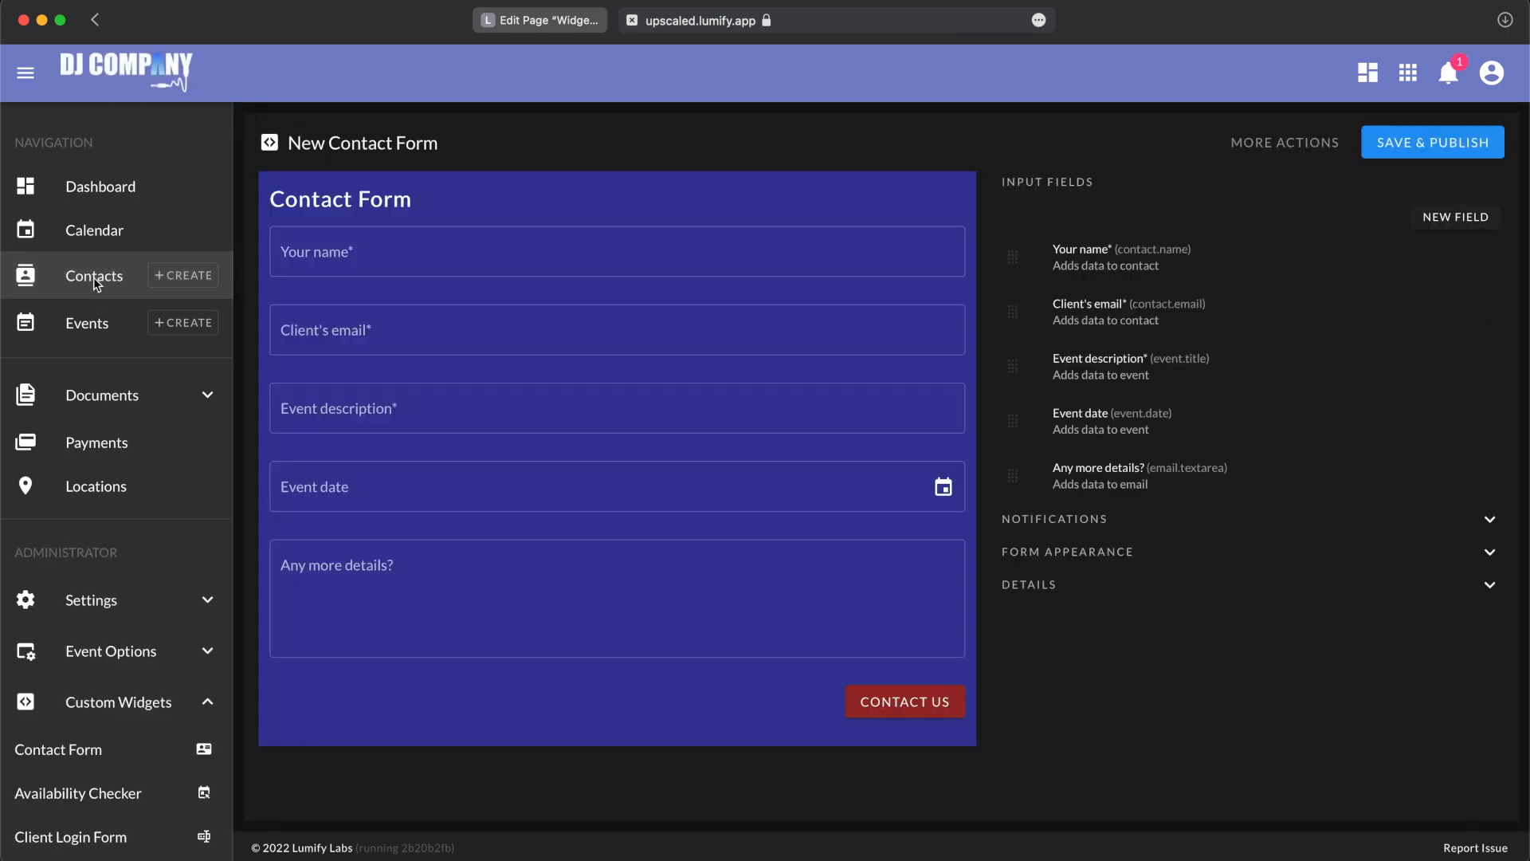
Step: Sort the contacts by newest creation date and open the contact created by the test submission
click(93, 276)
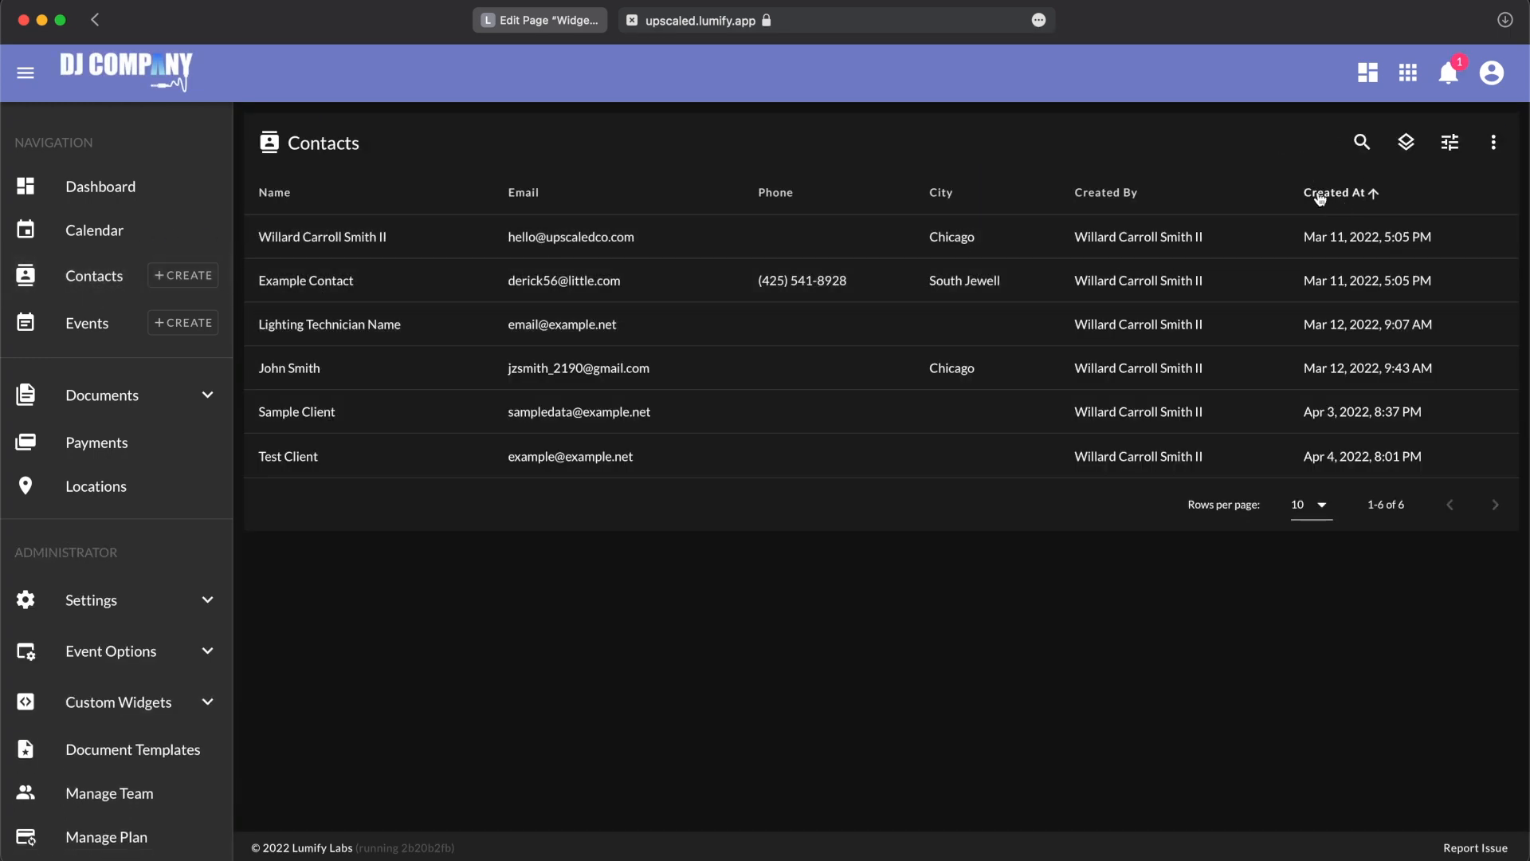
click(1320, 198)
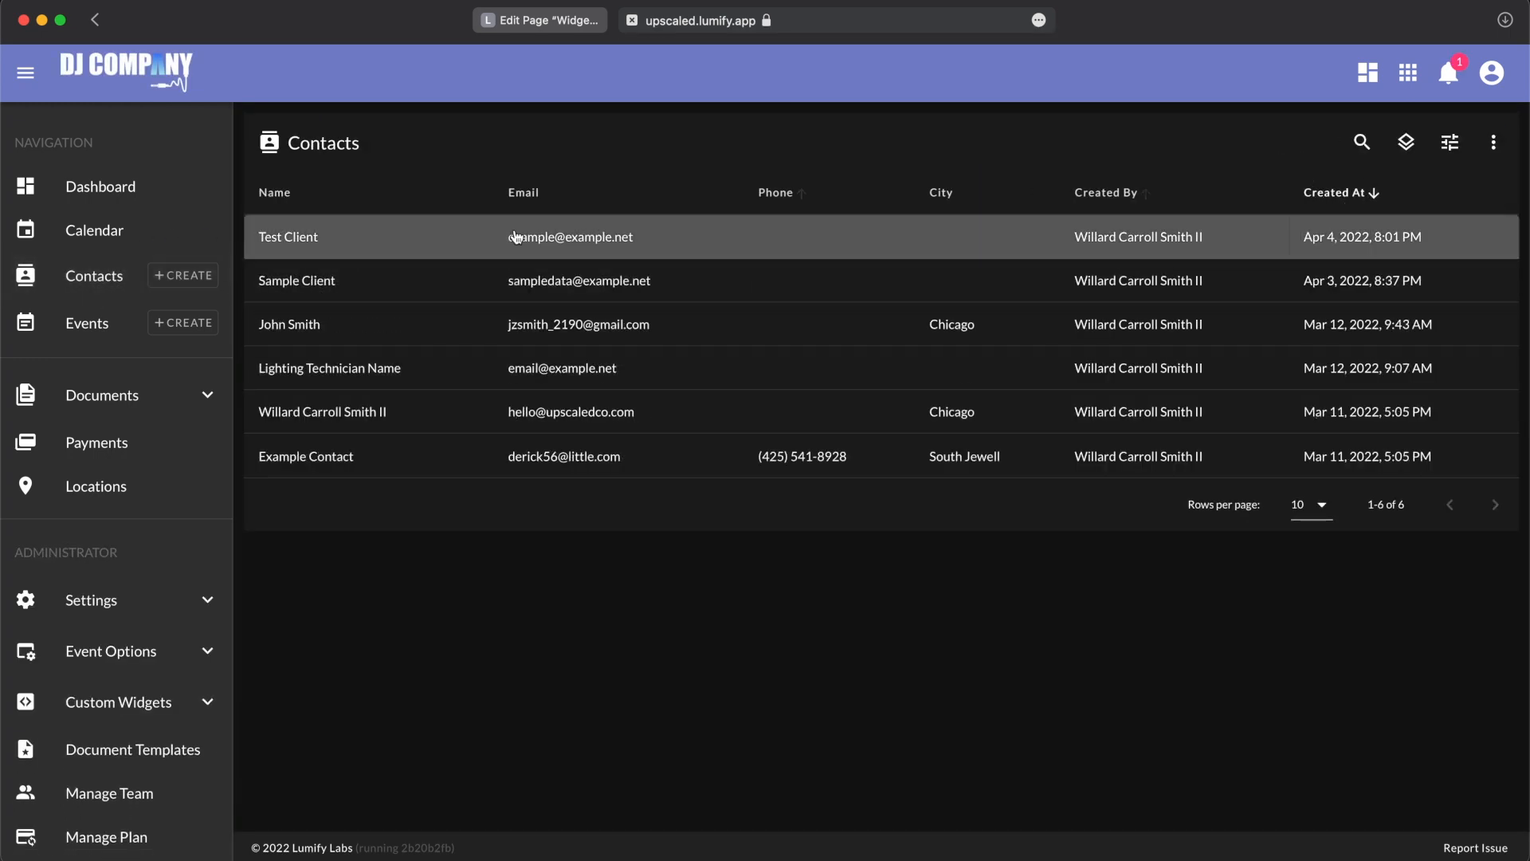
click(433, 245)
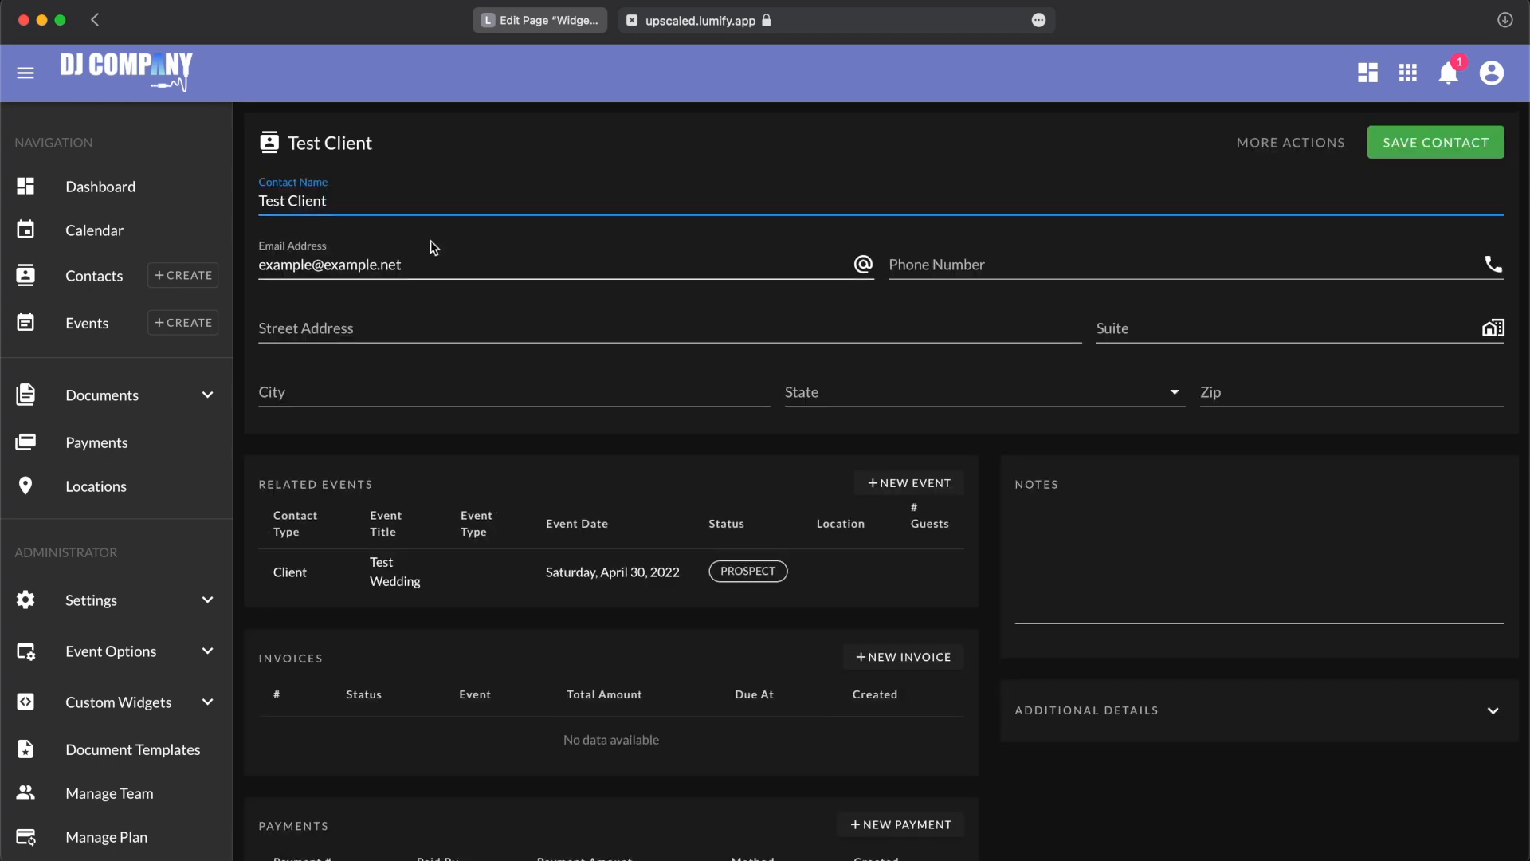
Step: Inspect the related Test Wedding event and its primary contact, and view the notifications for the form response
click(402, 577)
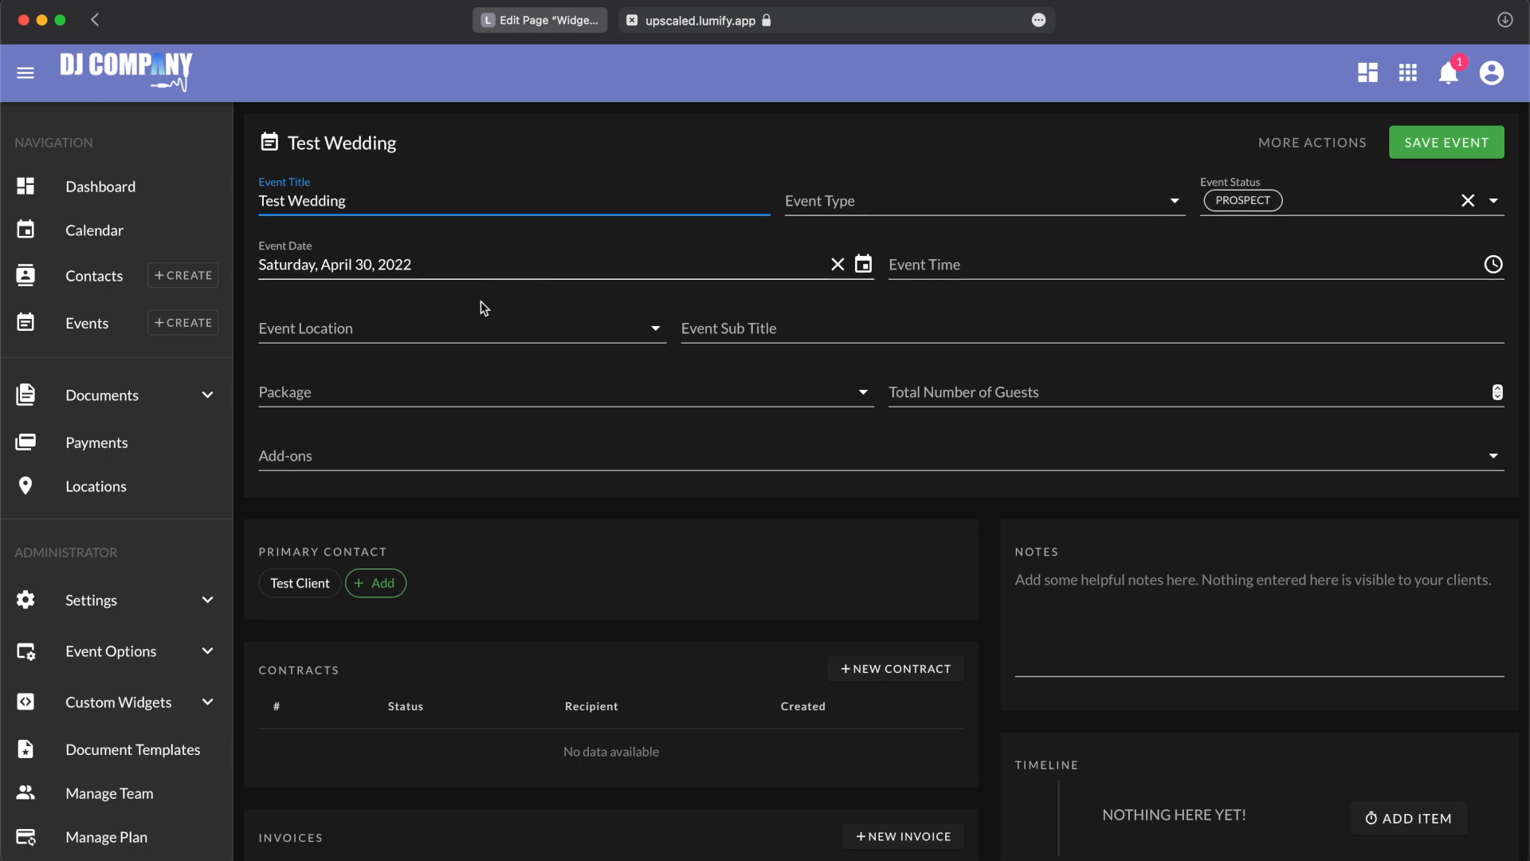
click(316, 586)
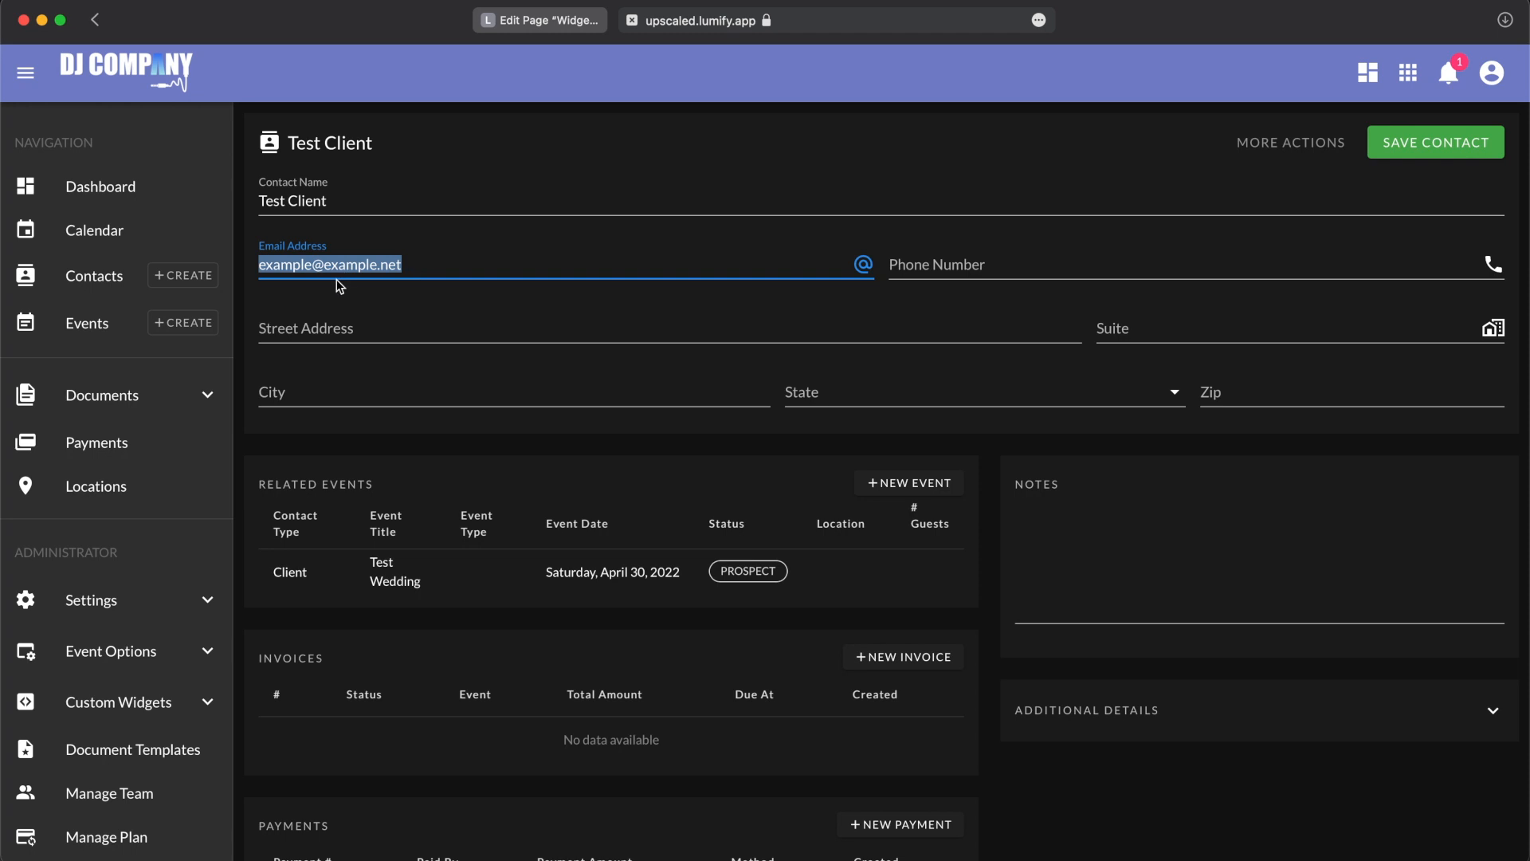
click(394, 570)
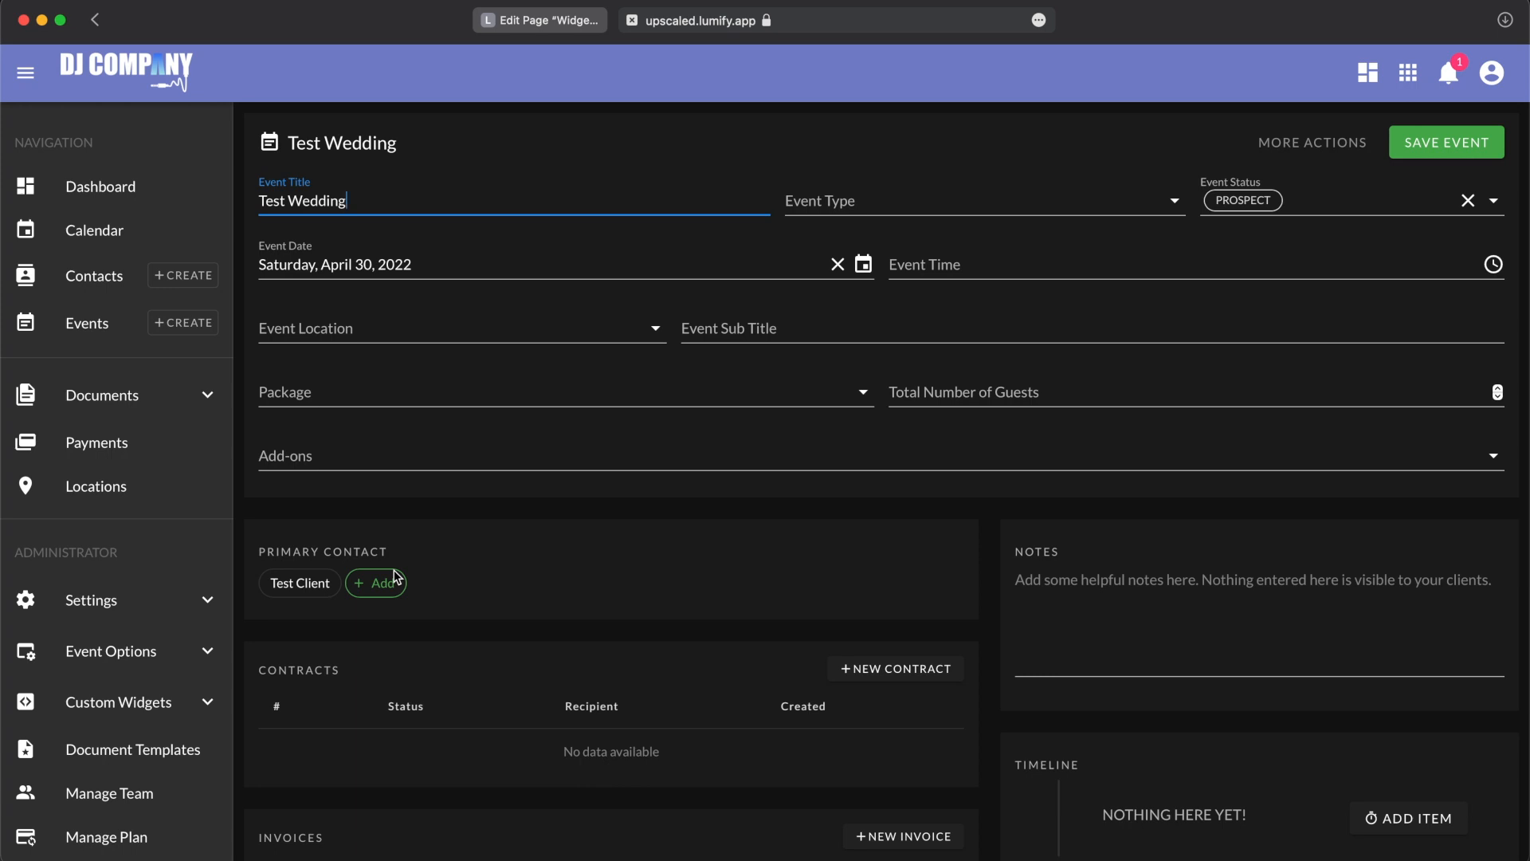
click(1441, 90)
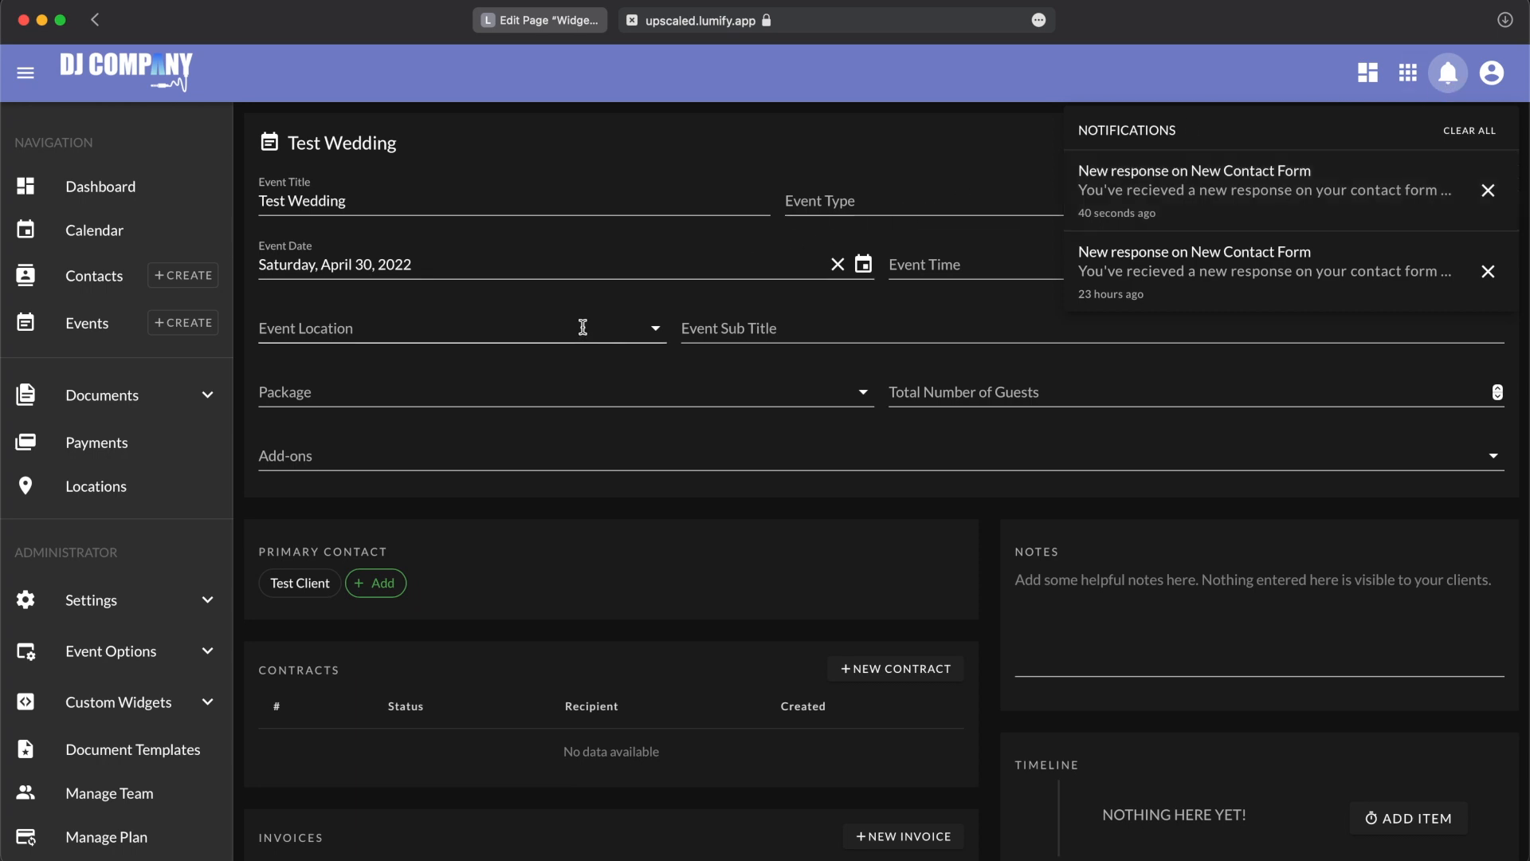
Step: Create a new availability checker among the custom widgets
click(159, 702)
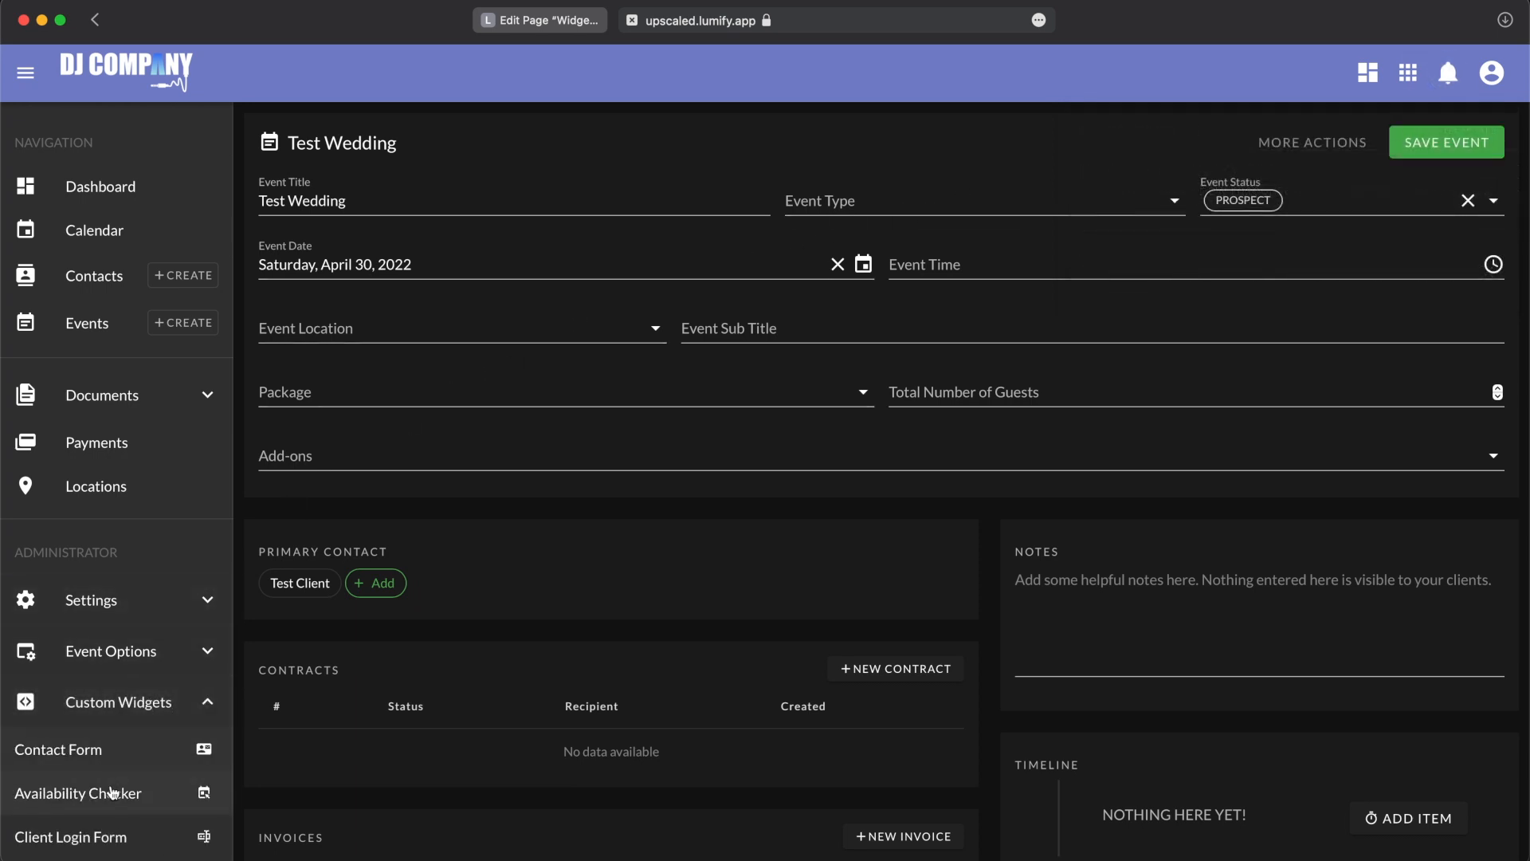
click(111, 797)
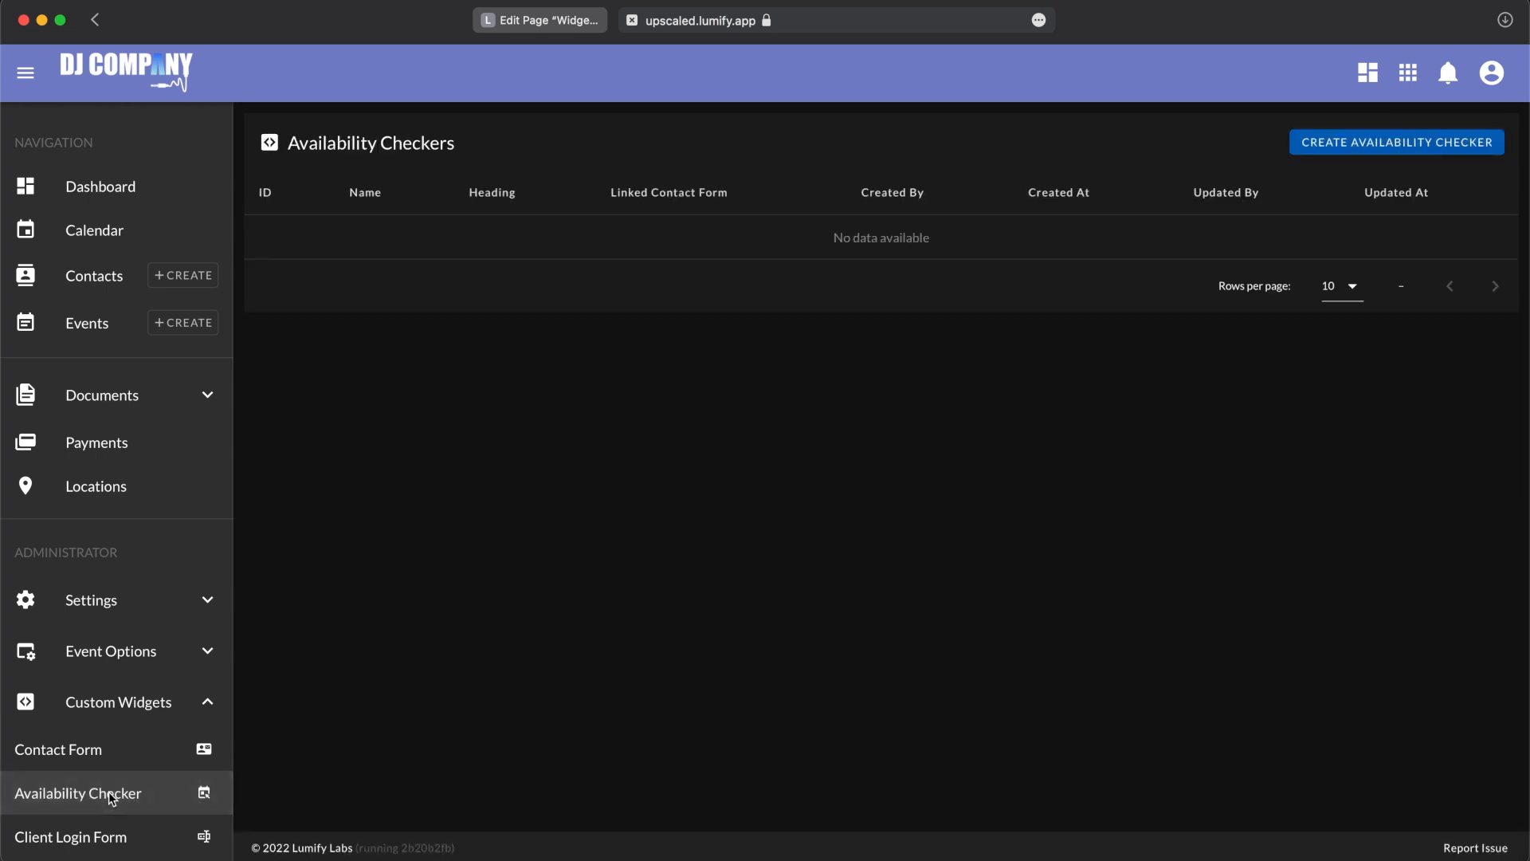
click(1365, 142)
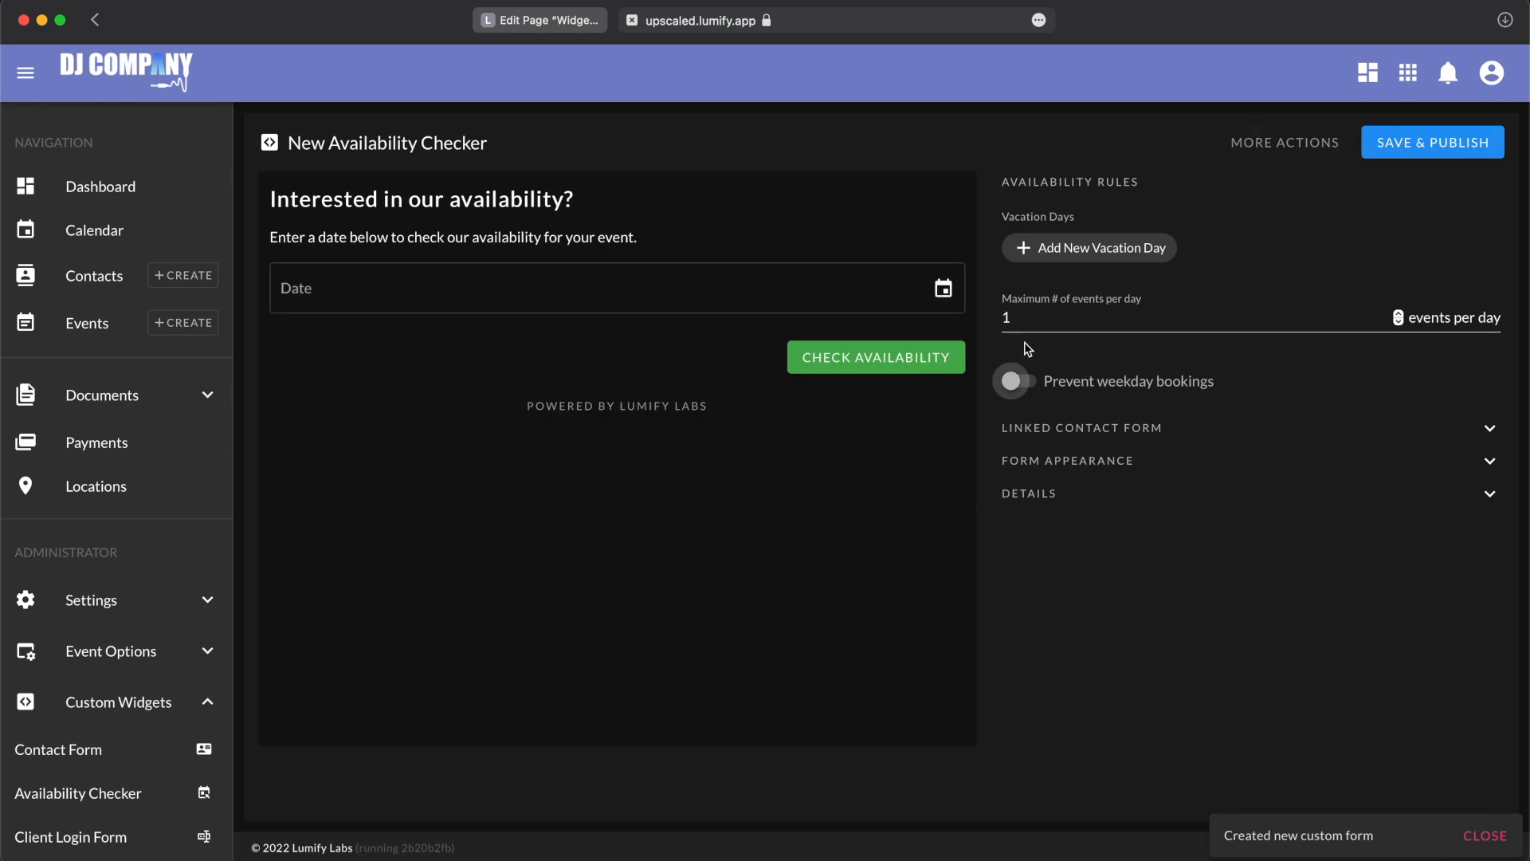
Step: Set the availability checker form's background color to the blue #2B5891
click(1049, 461)
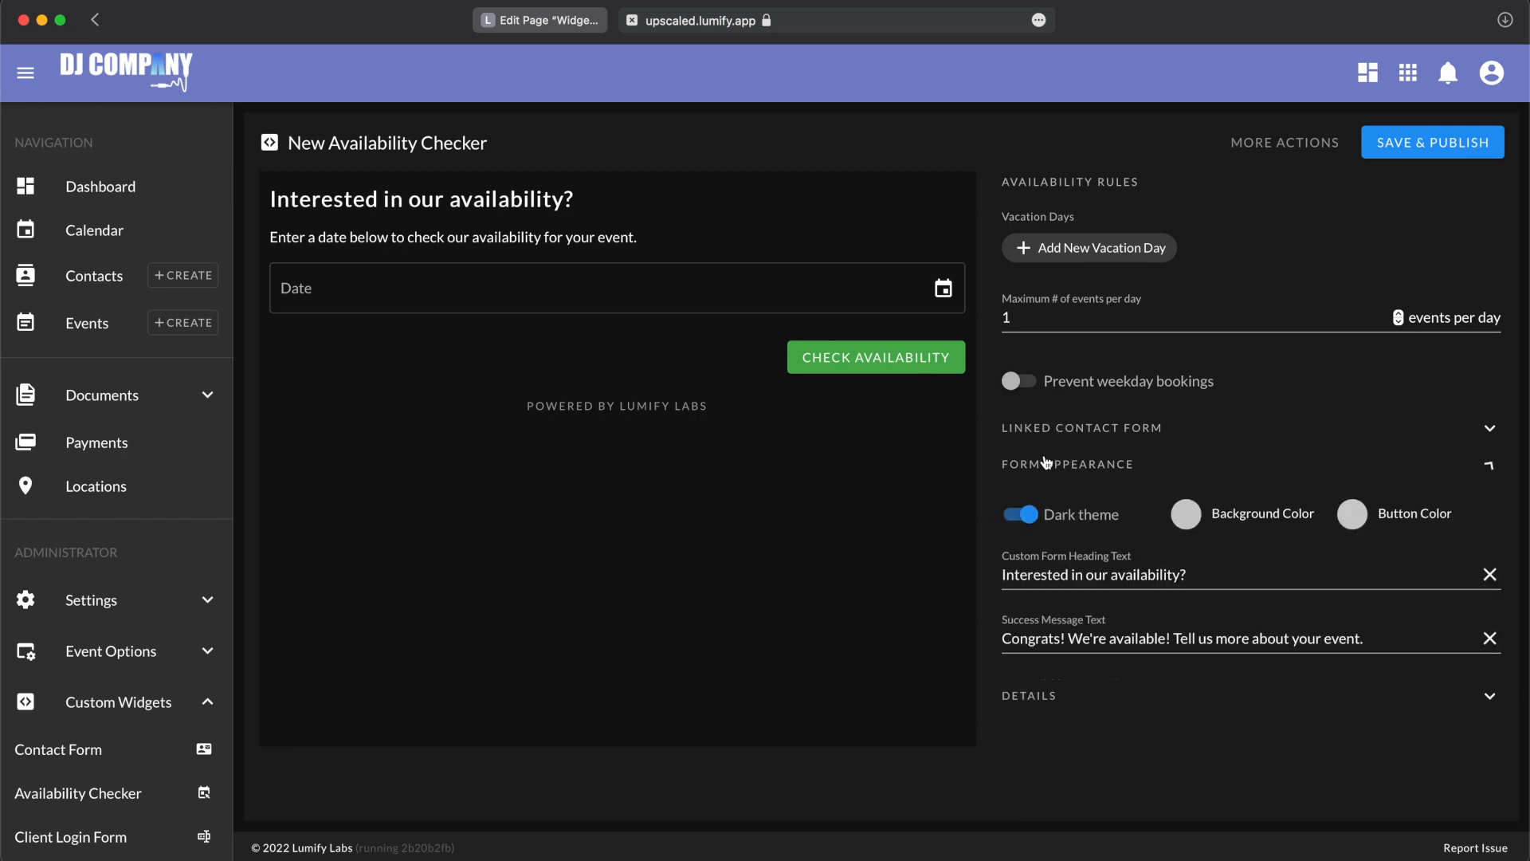
click(1192, 525)
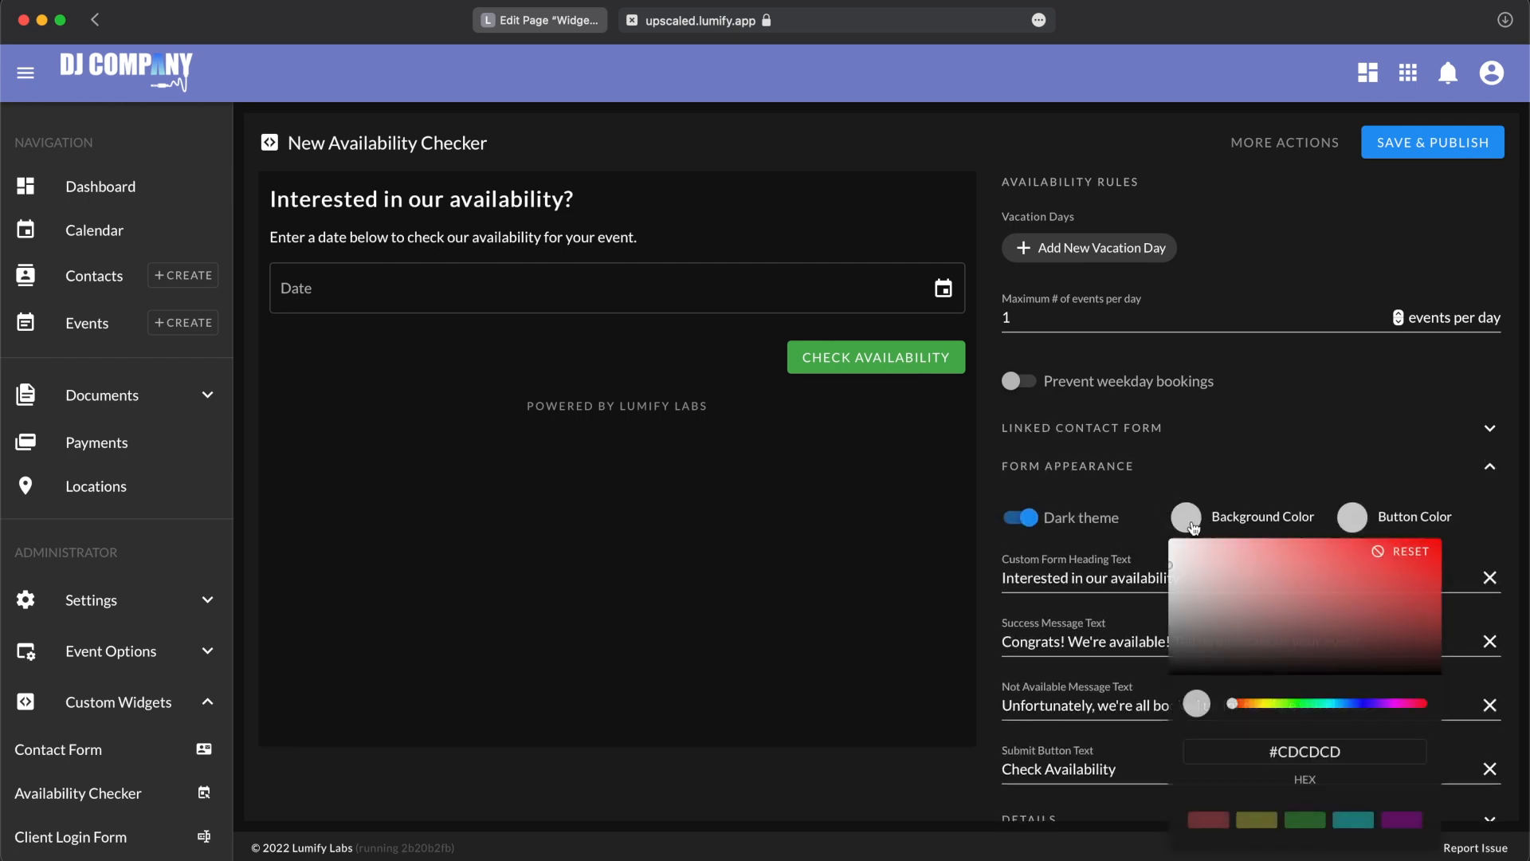
click(1360, 597)
click(1350, 703)
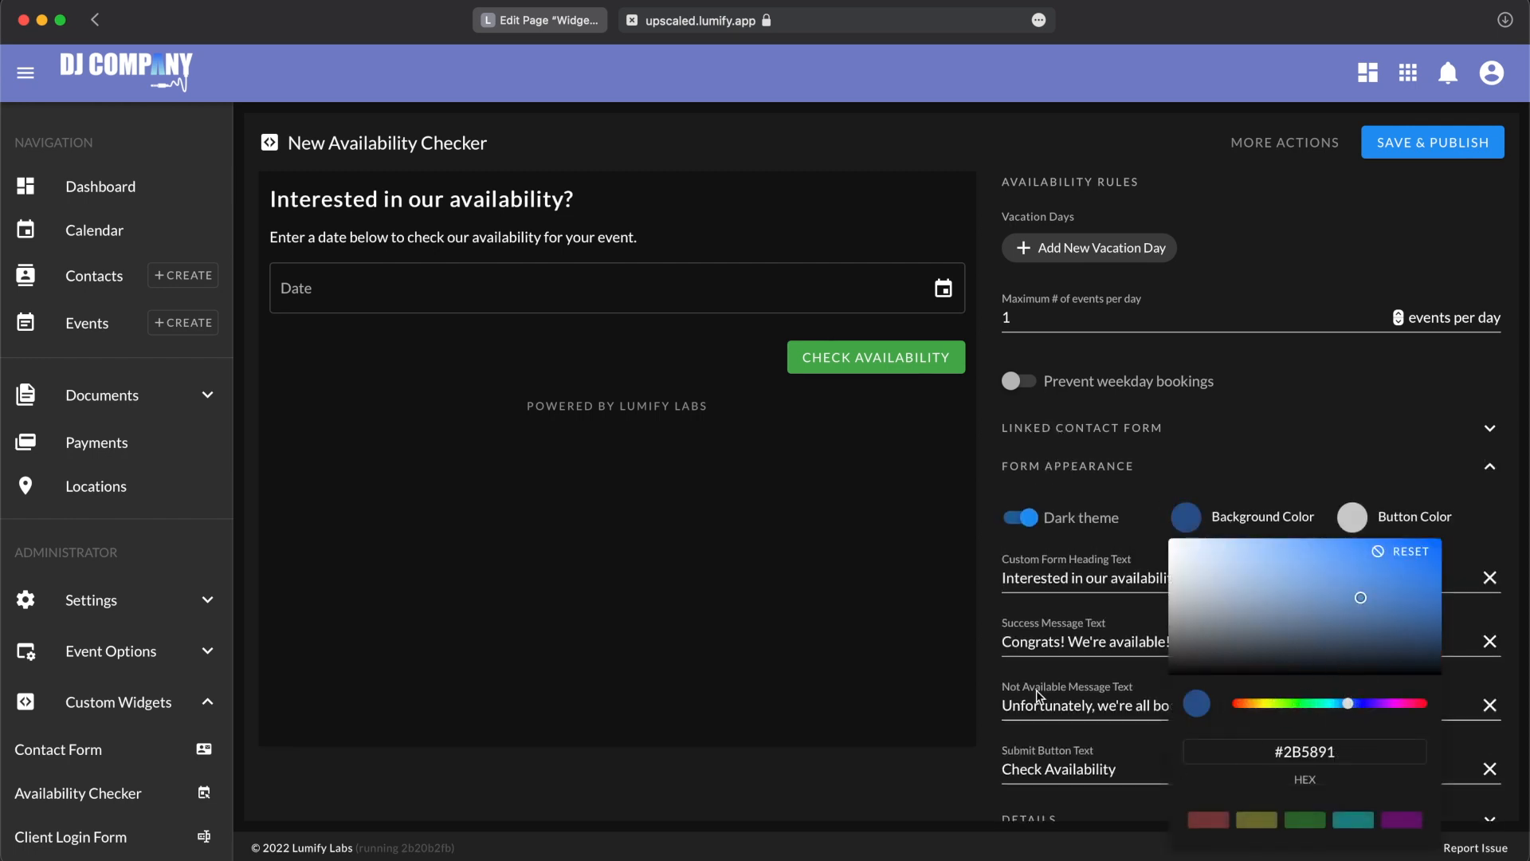
click(988, 508)
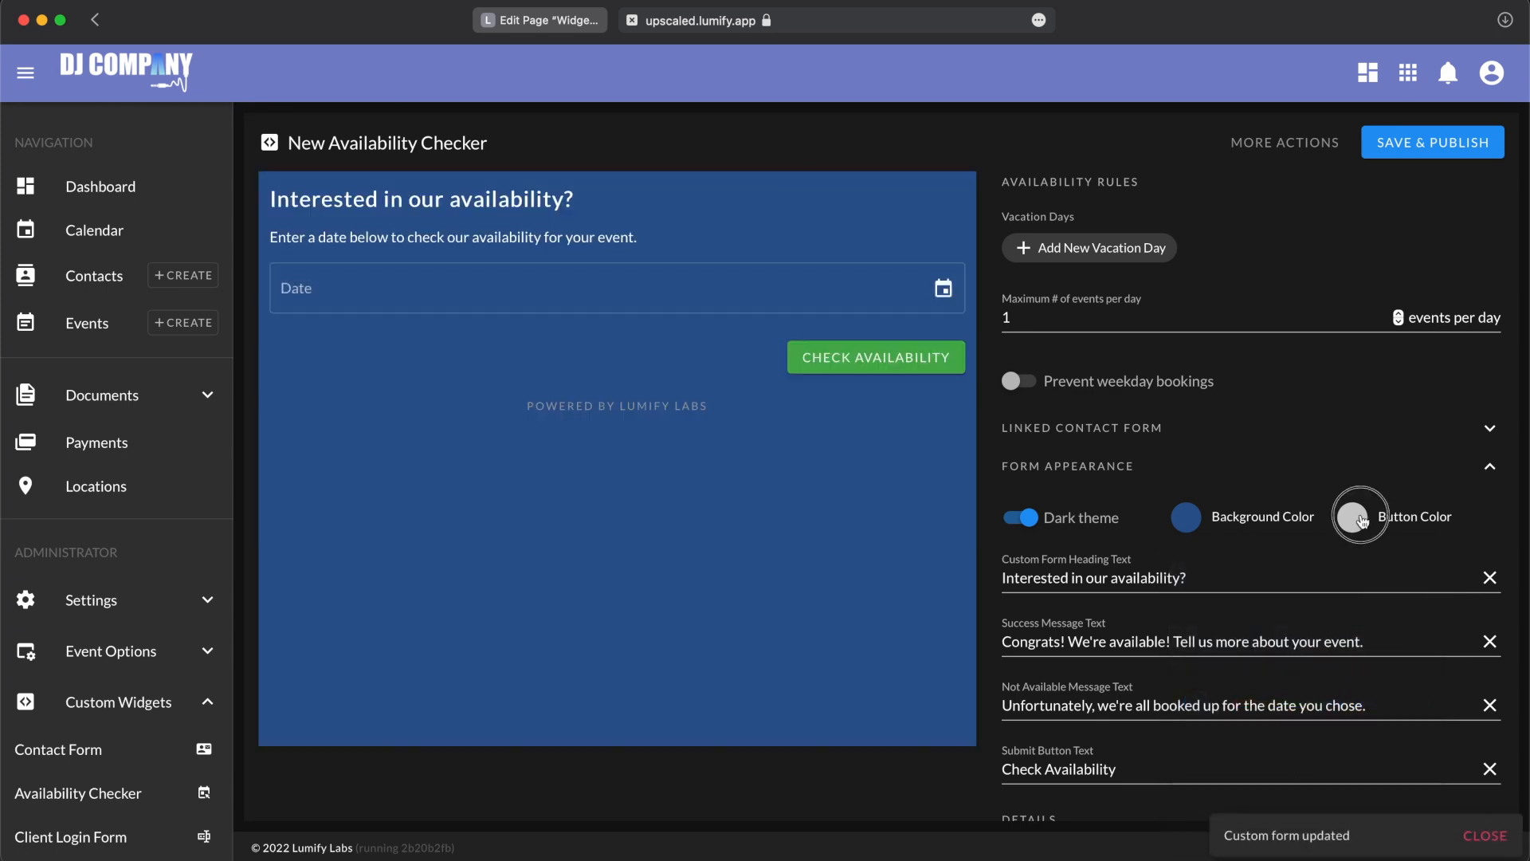
Step: Change the availability checker form's button color to dark red
click(1352, 516)
click(1471, 595)
click(996, 522)
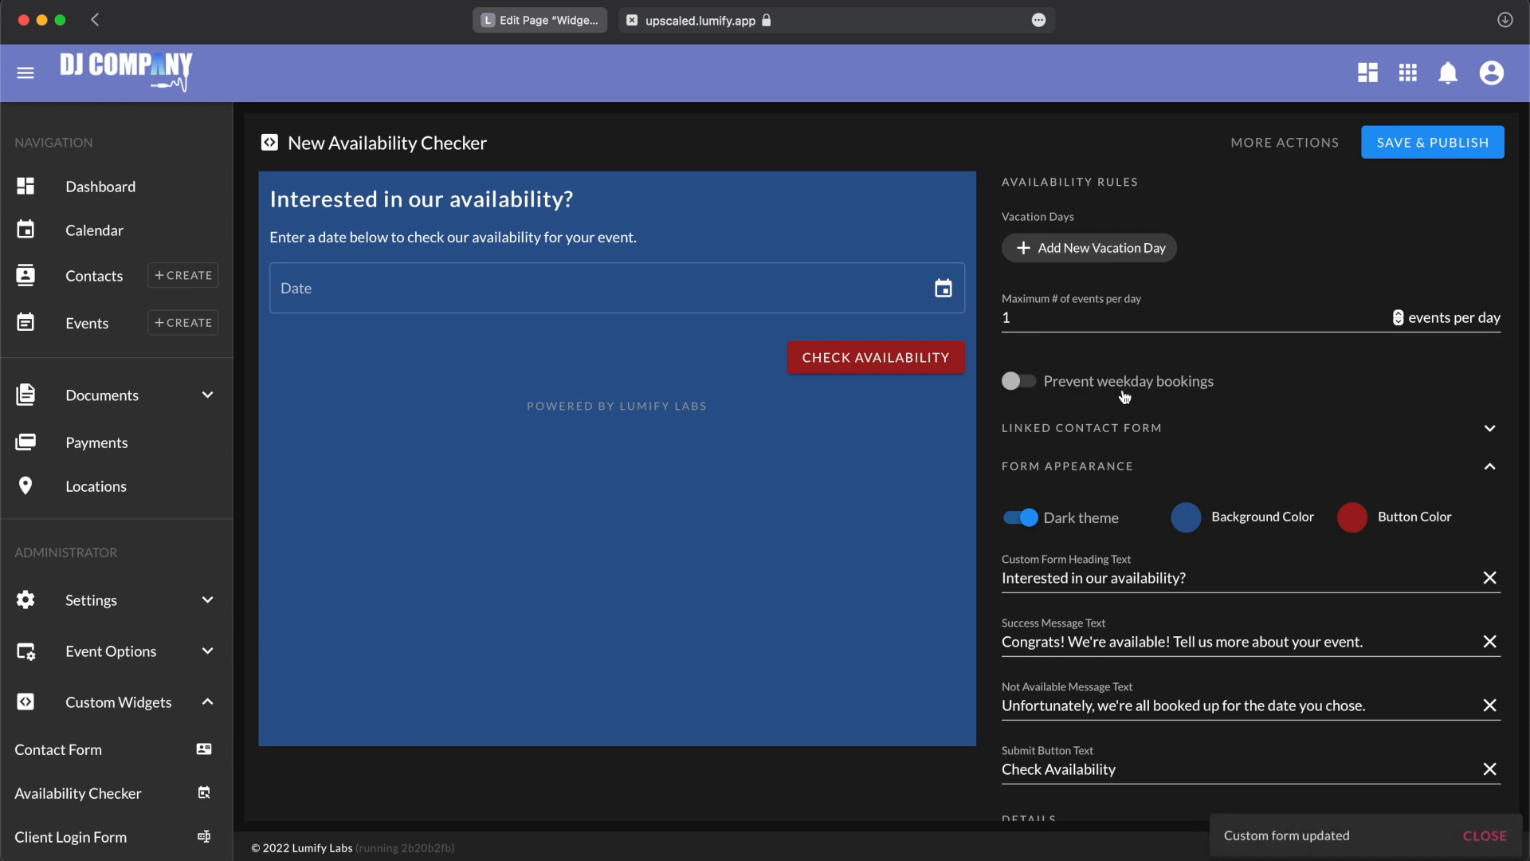
Step: Show the linked contact form settings and add Saturday, April 16, 2022 as a vacation day
click(1074, 428)
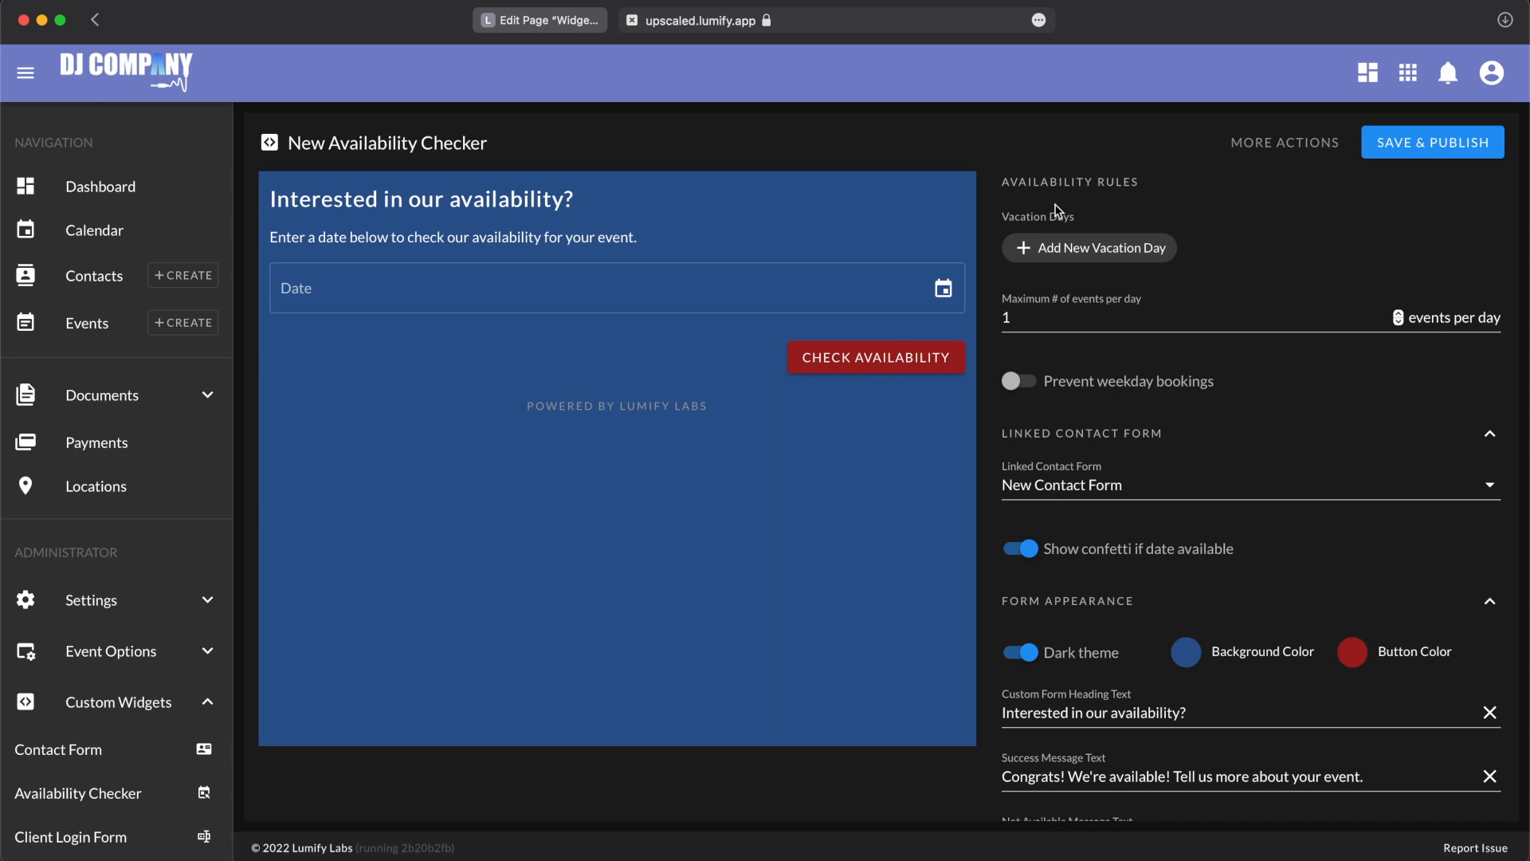
click(1046, 252)
click(744, 460)
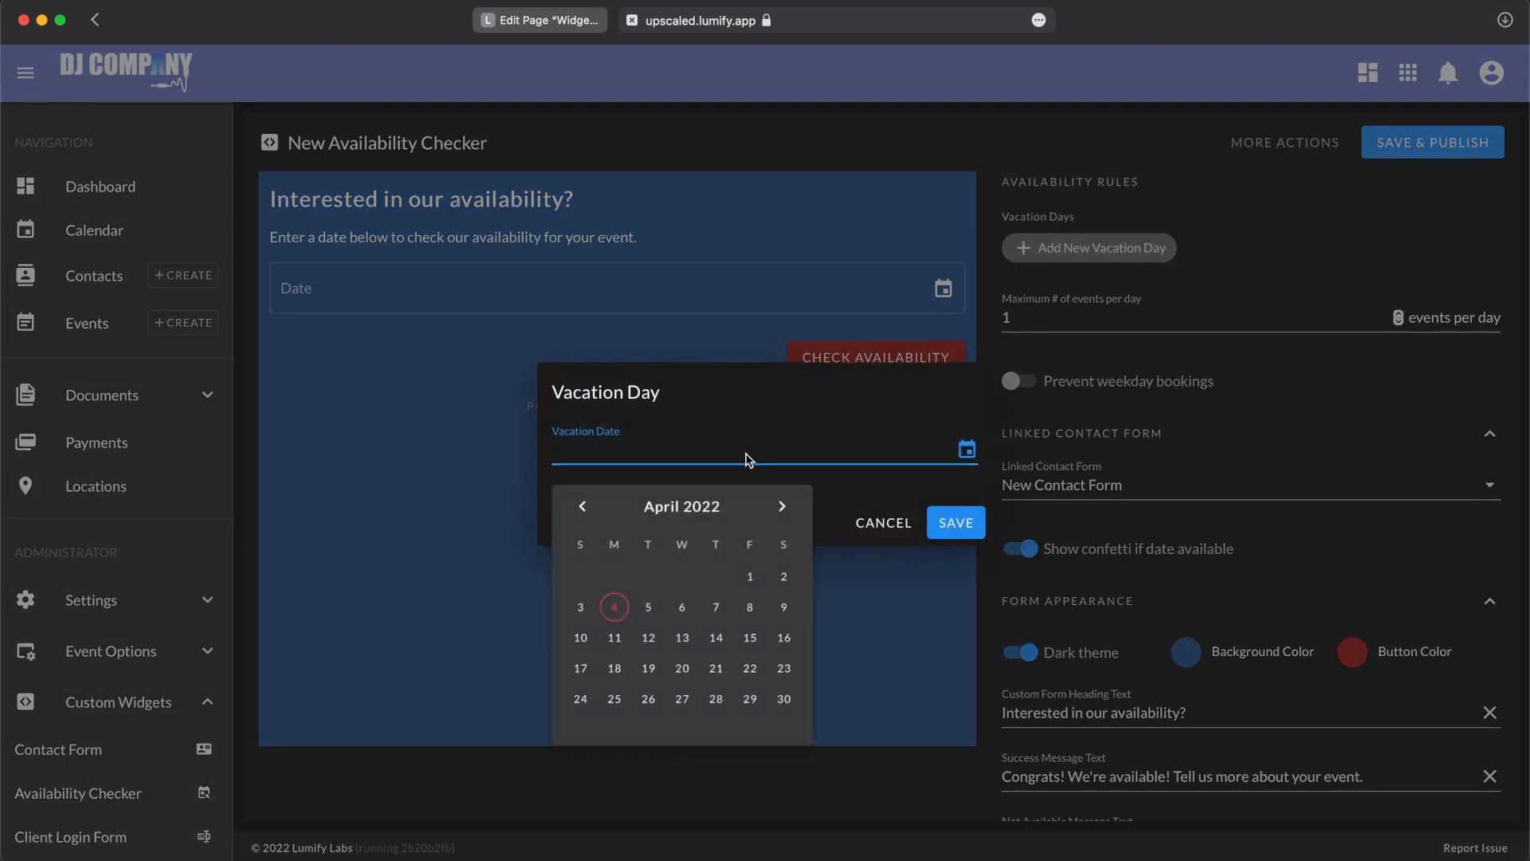
click(789, 645)
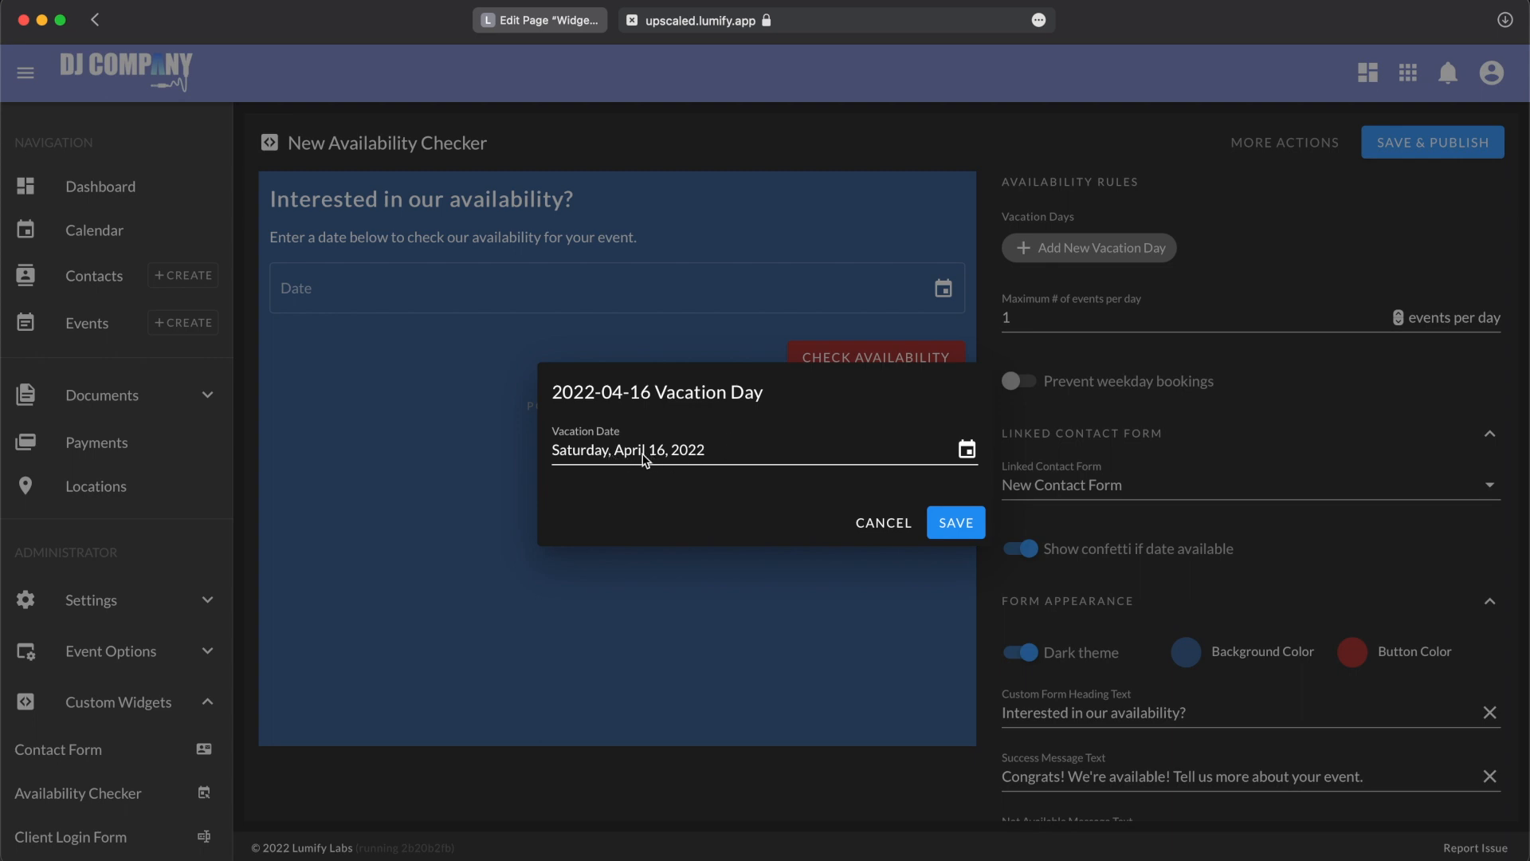
click(952, 523)
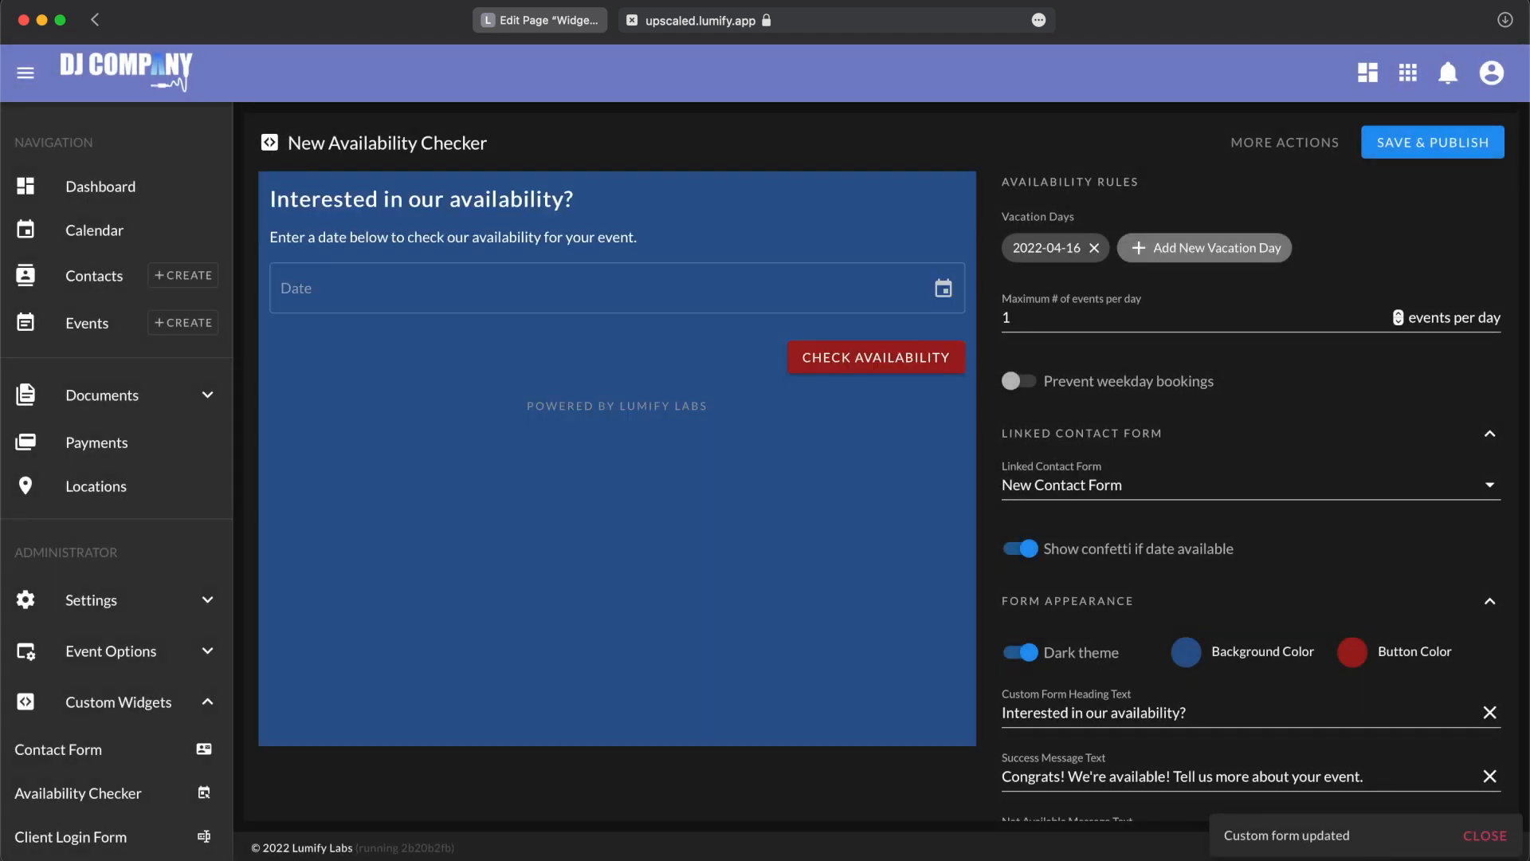
Step: Test the form preview by checking availability for the vacation day, April 16, 2022
click(714, 291)
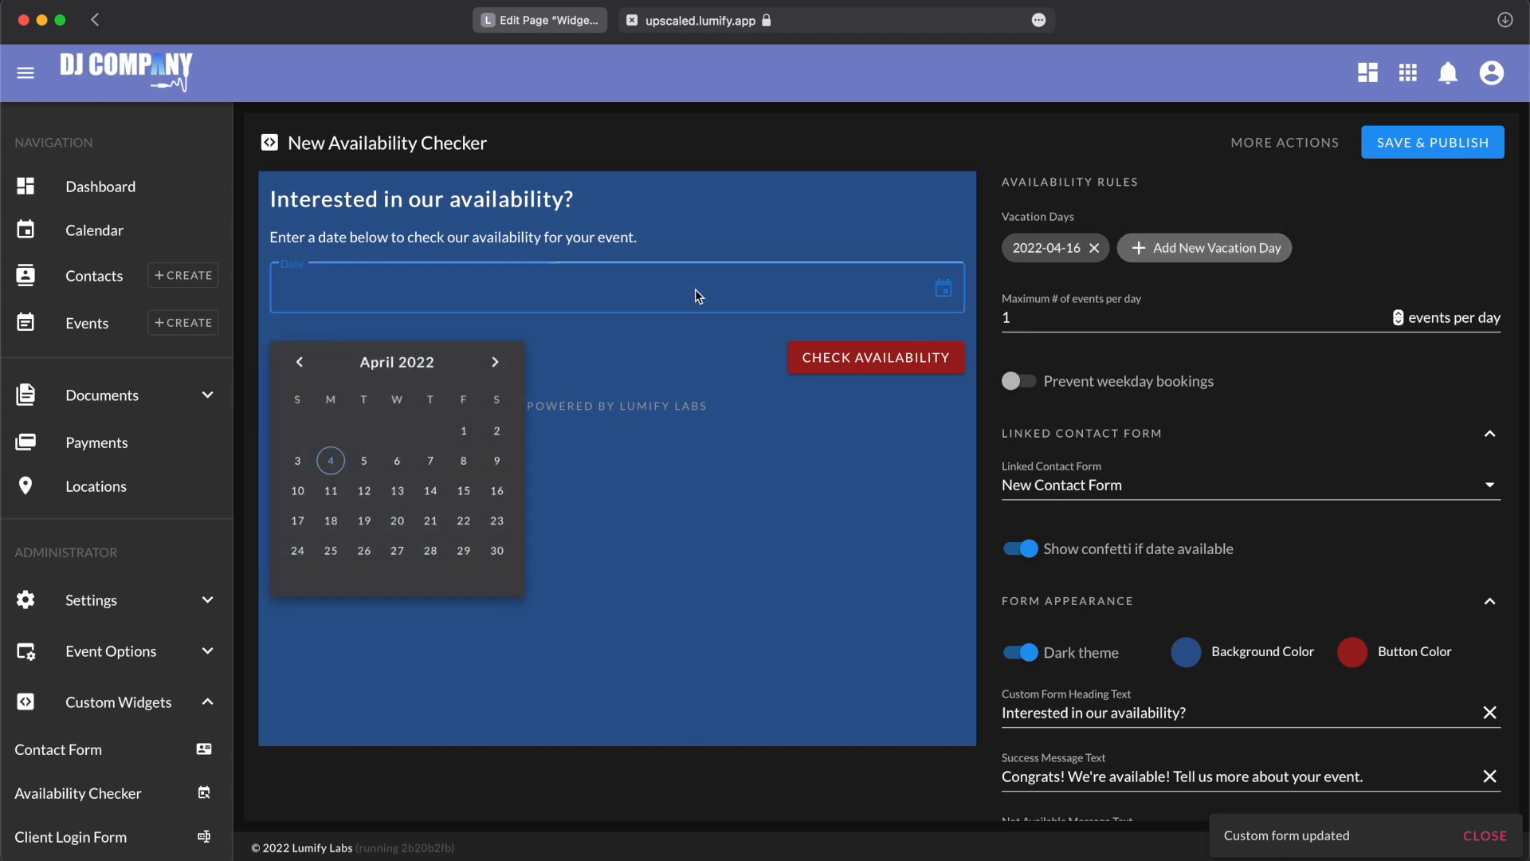
click(504, 498)
click(864, 363)
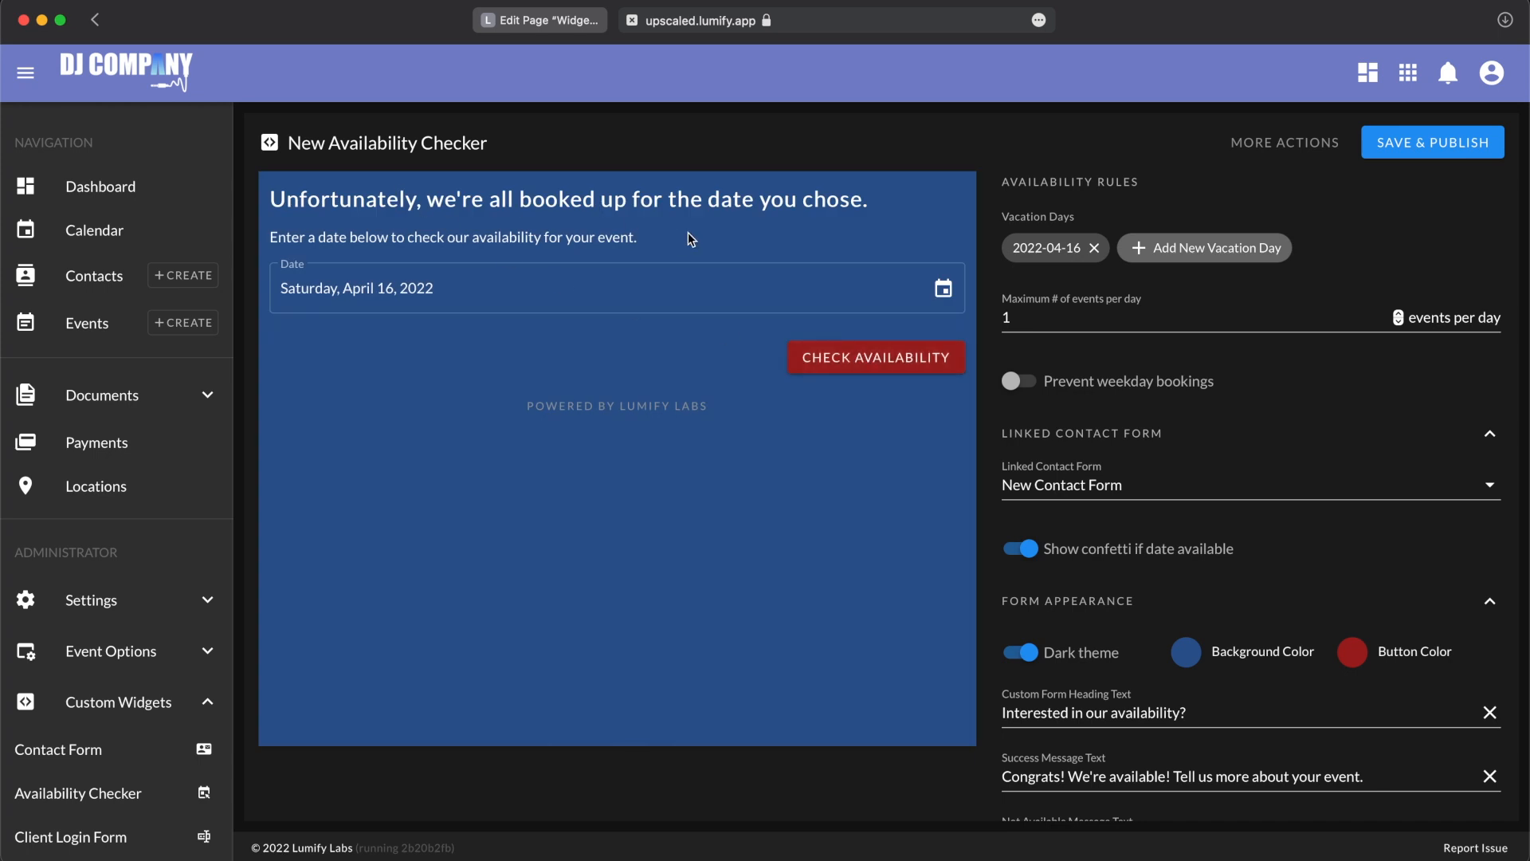
Step: Remove the 2022-04-16 vacation day and choose April 16, 2022 as the date in the form preview
click(1094, 248)
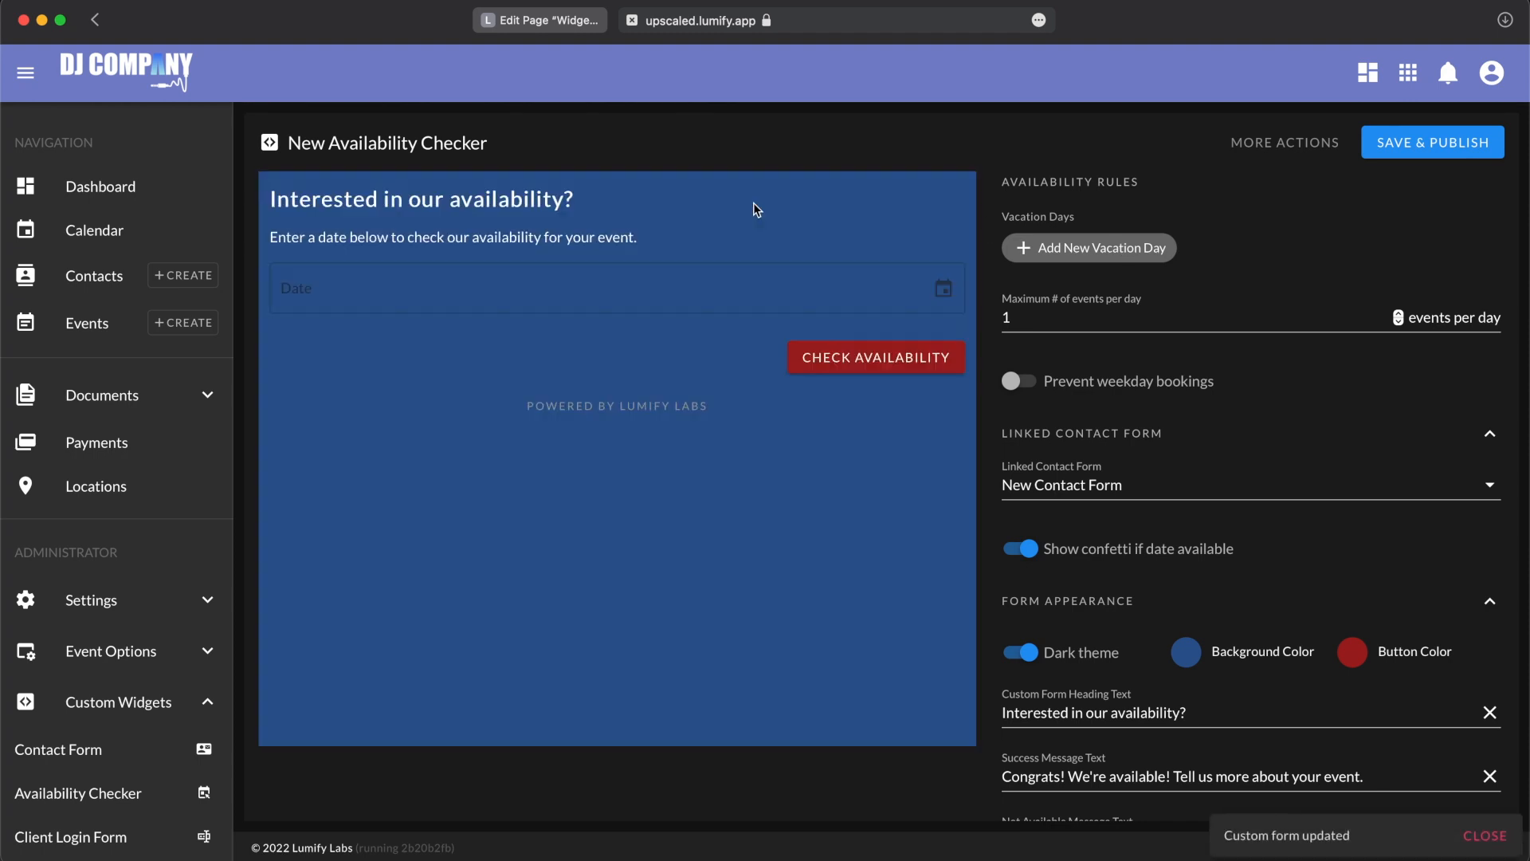
click(553, 280)
click(504, 495)
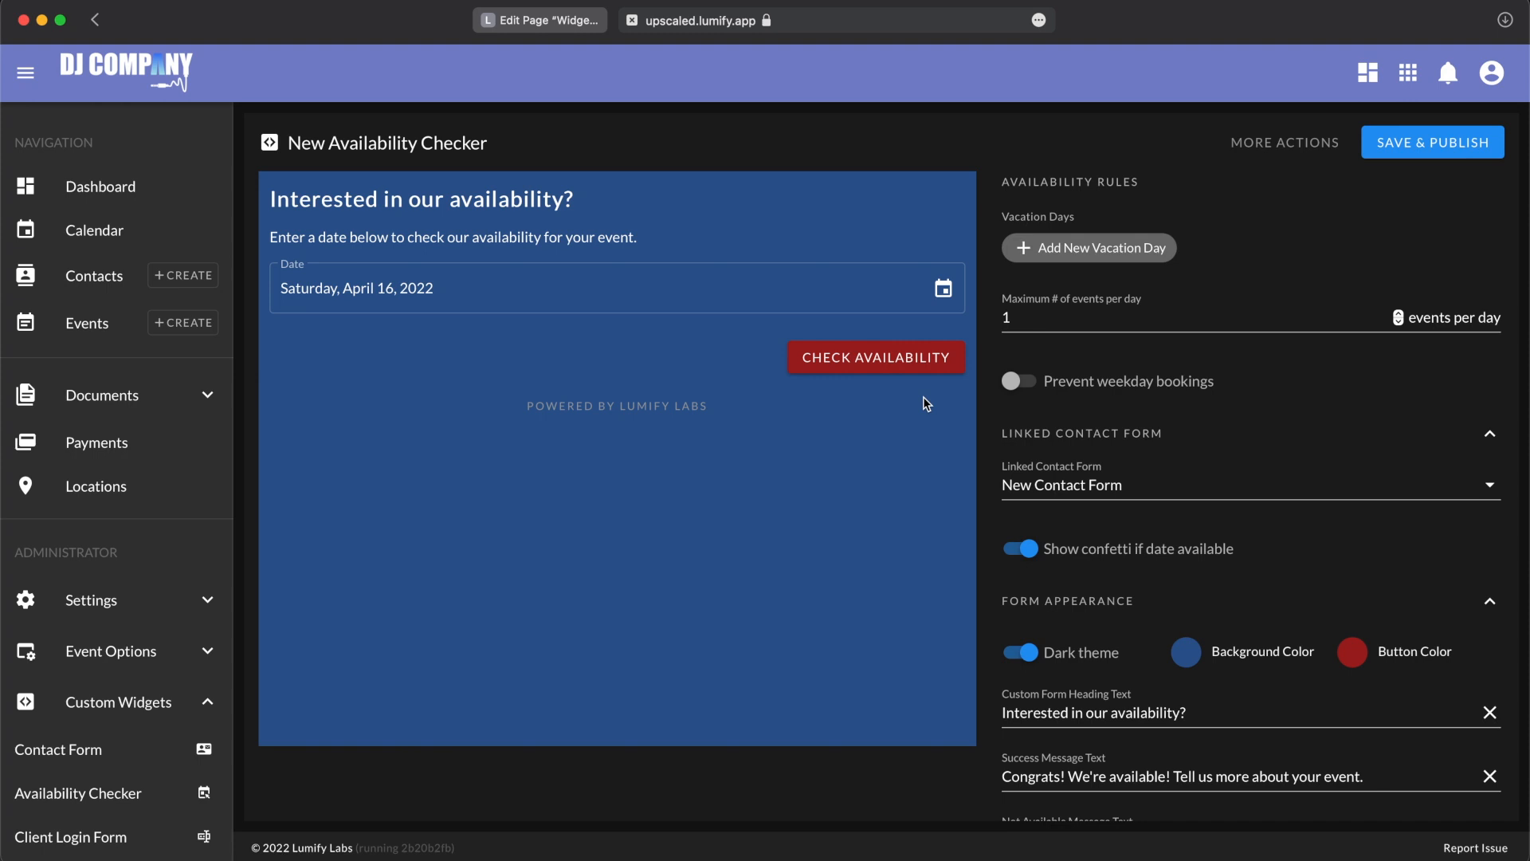
Step: Add April 16, 2022 and April 23, 2022 as vacation days in the availability rules
click(1064, 317)
click(1072, 263)
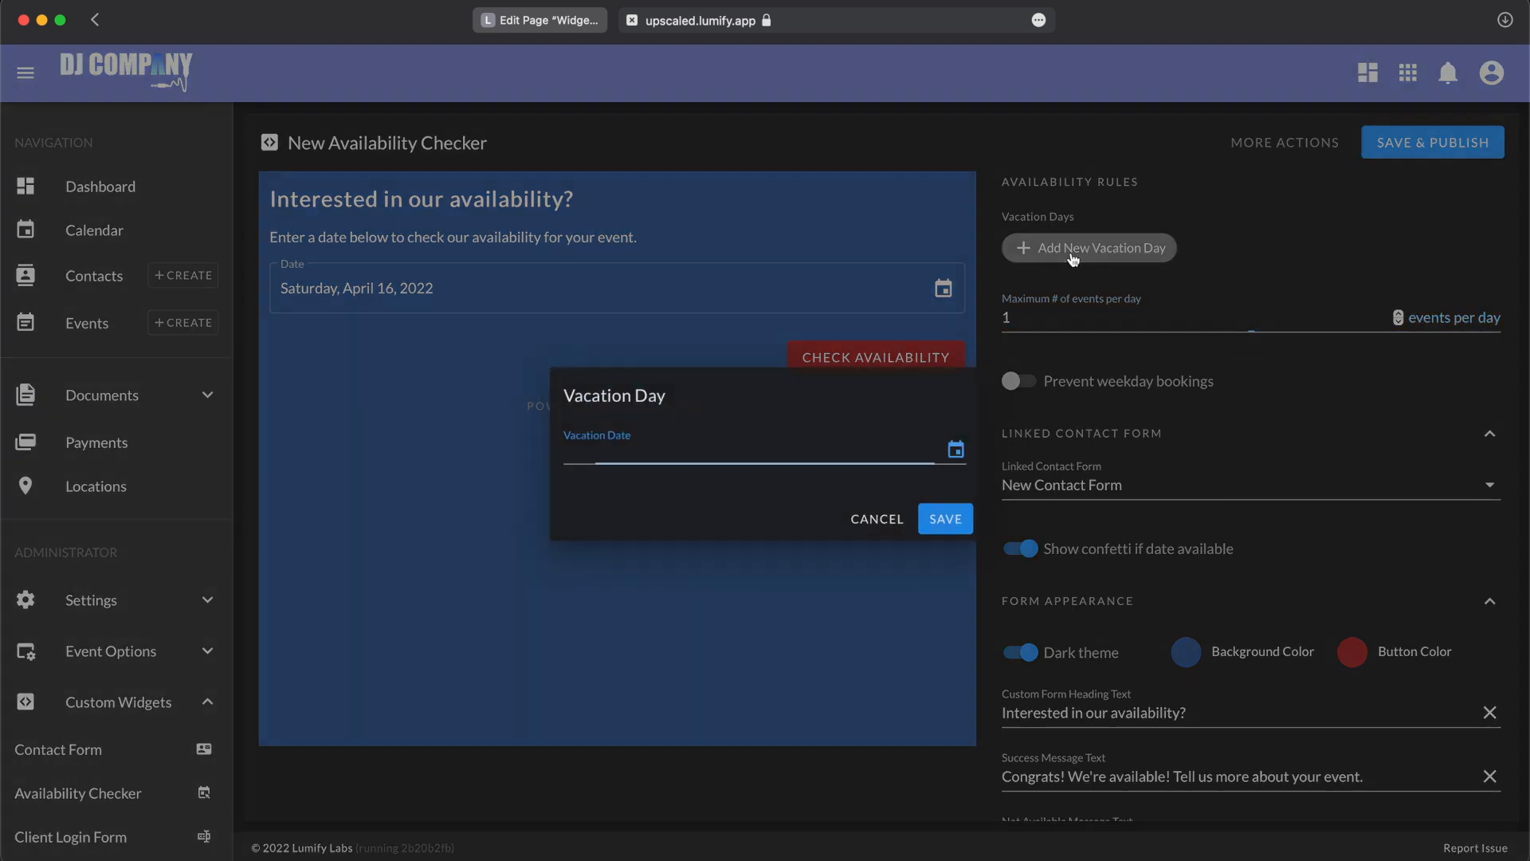
click(864, 451)
click(787, 639)
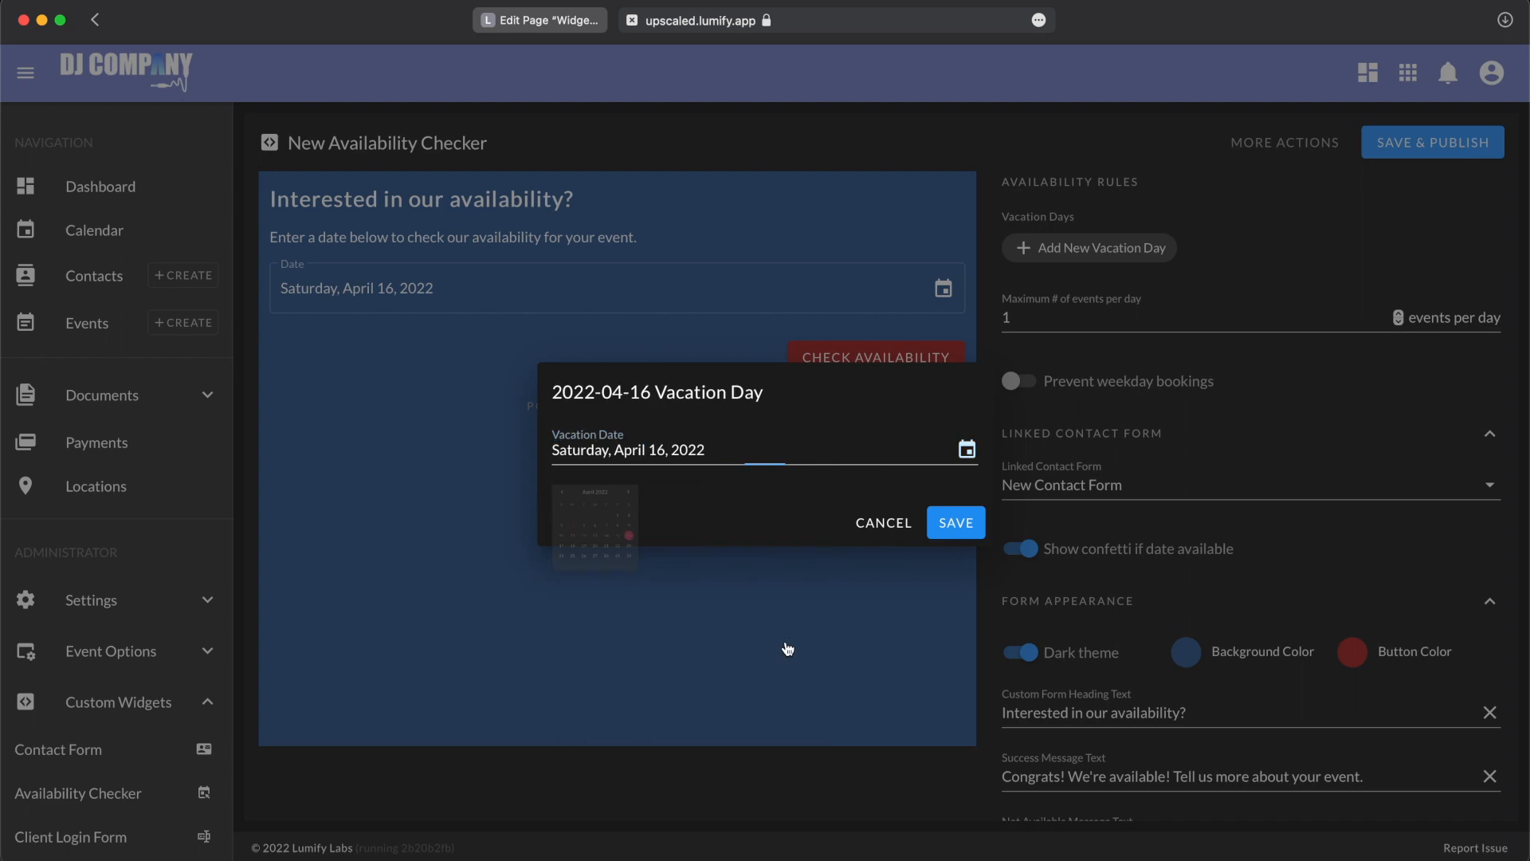
click(955, 522)
click(1165, 245)
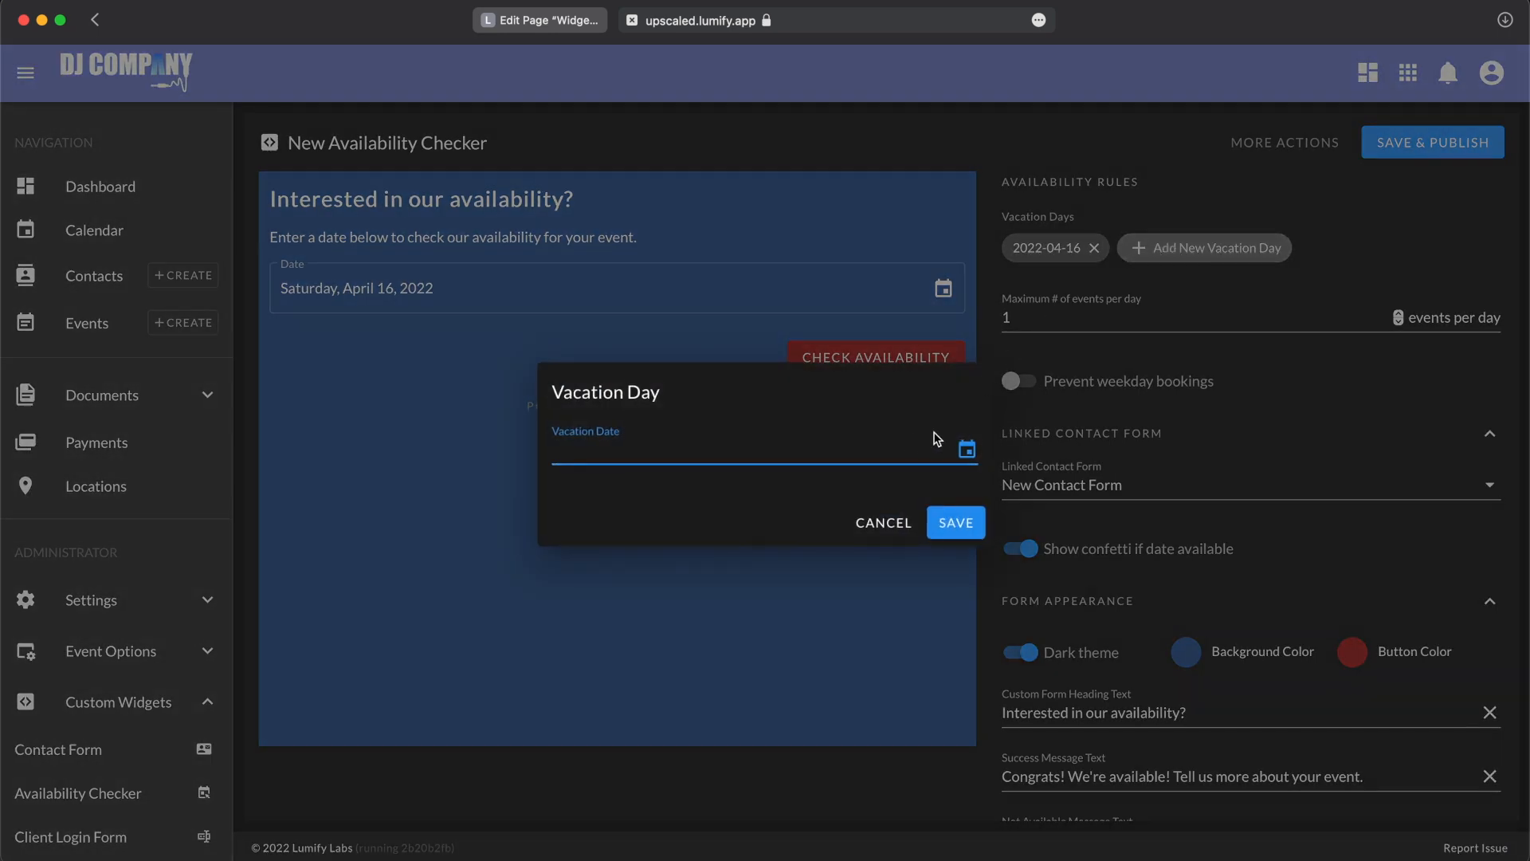
click(905, 446)
click(786, 670)
click(961, 523)
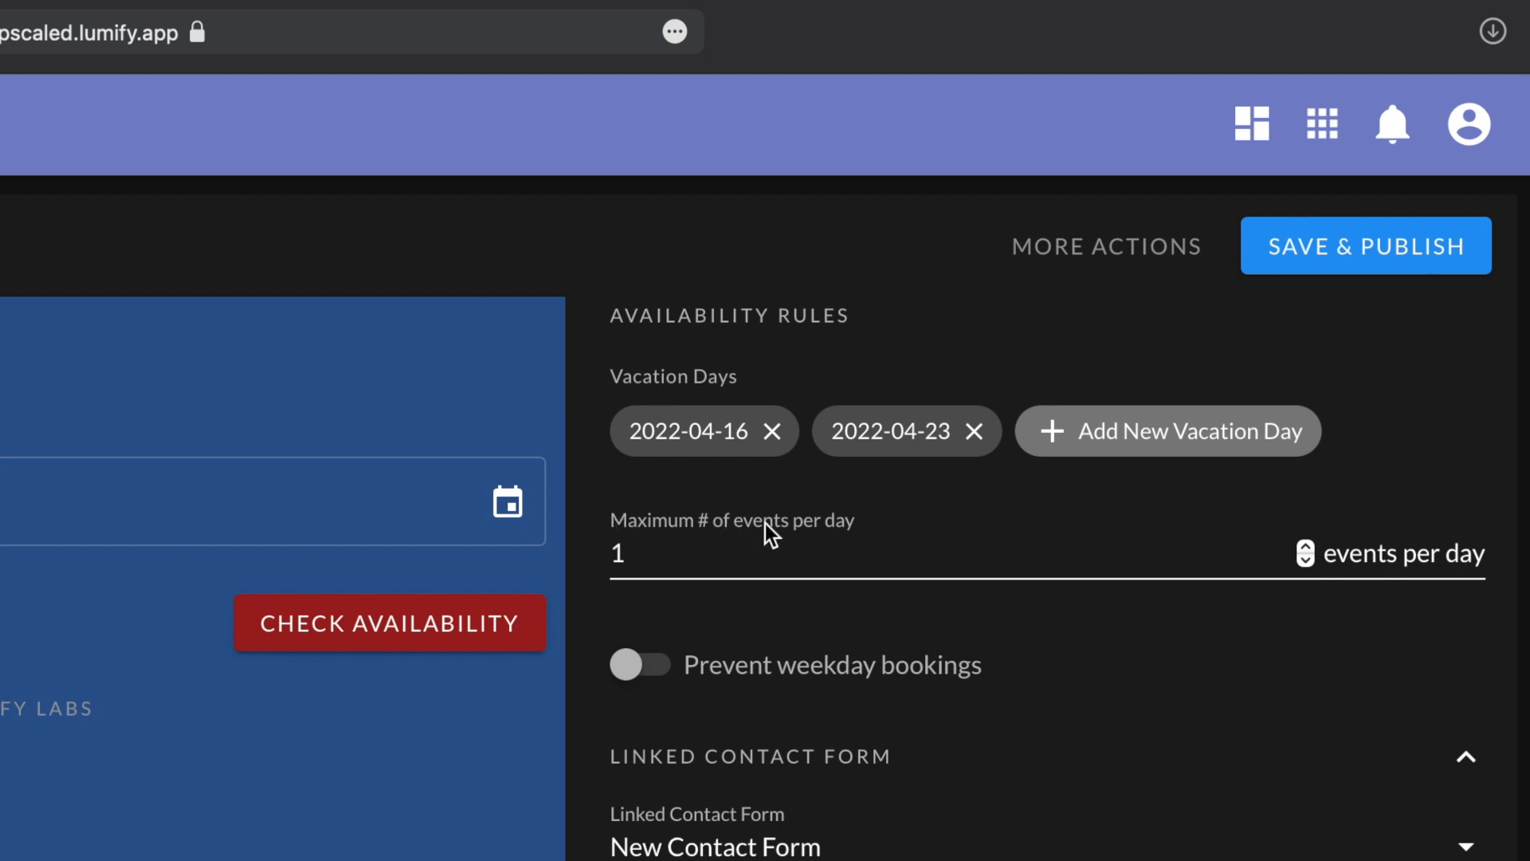
Step: Set the maximum number of events per day to 2
click(820, 557)
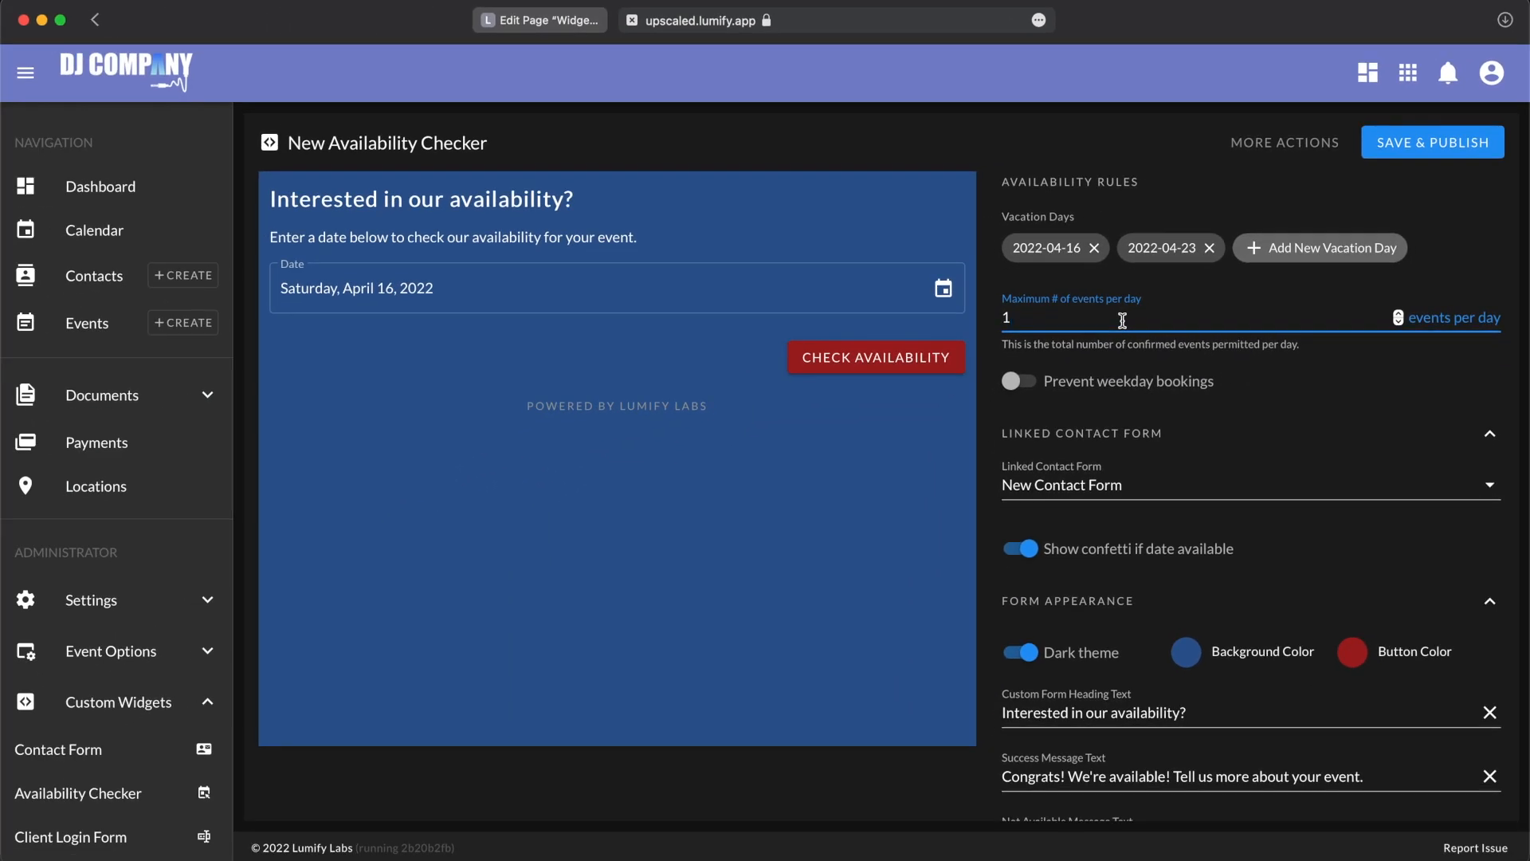
key(BackSpace)
text(5)
click(1083, 142)
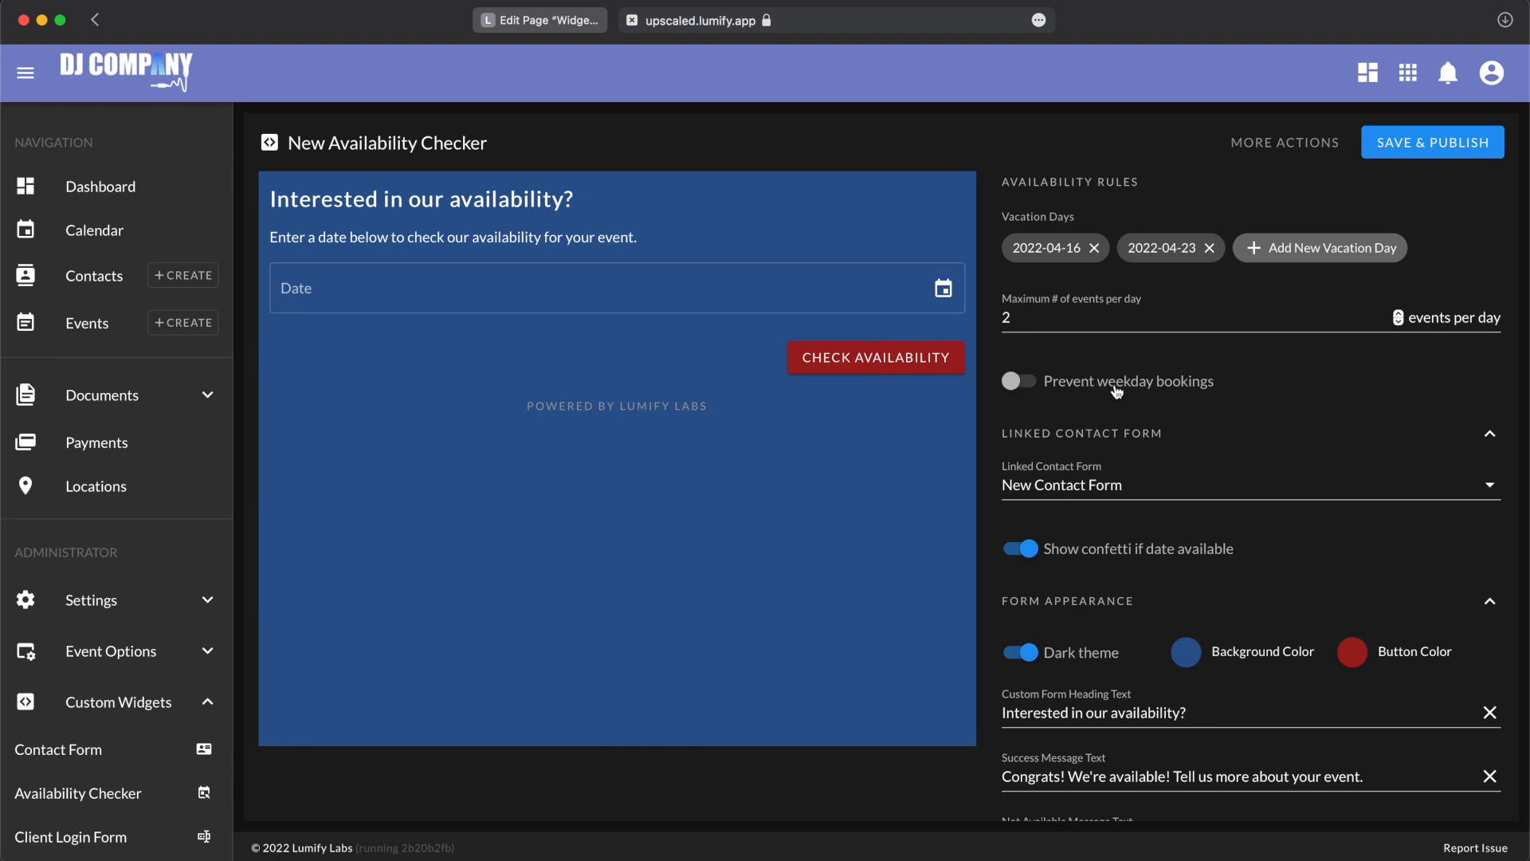
Step: Choose April 16, 2022 in the form preview and remove both vacation days from the availability rules
mouse_move(1116, 391)
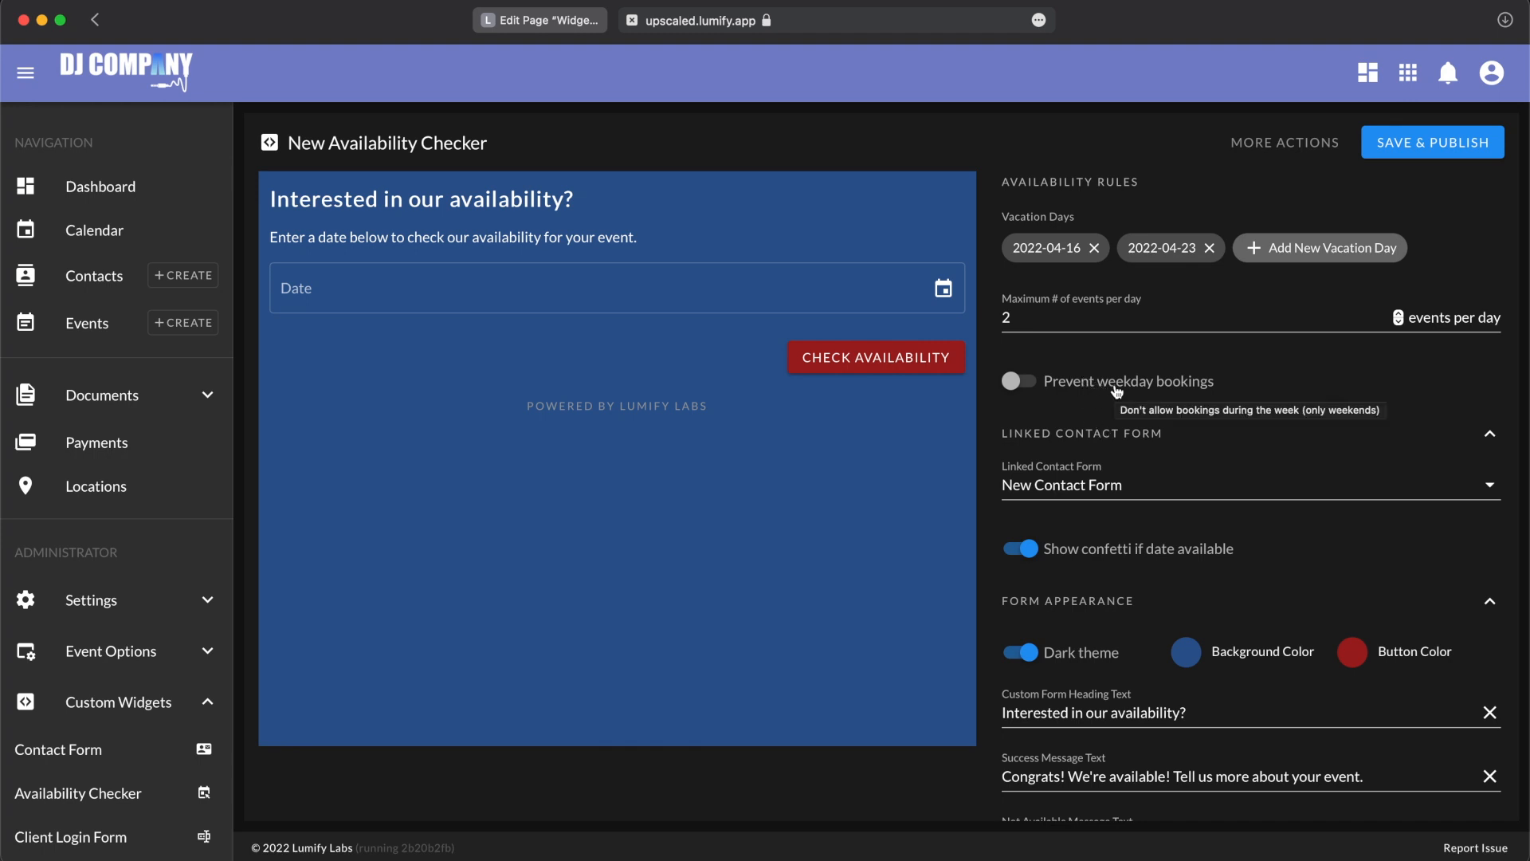
scroll(1154, 462, down, 3)
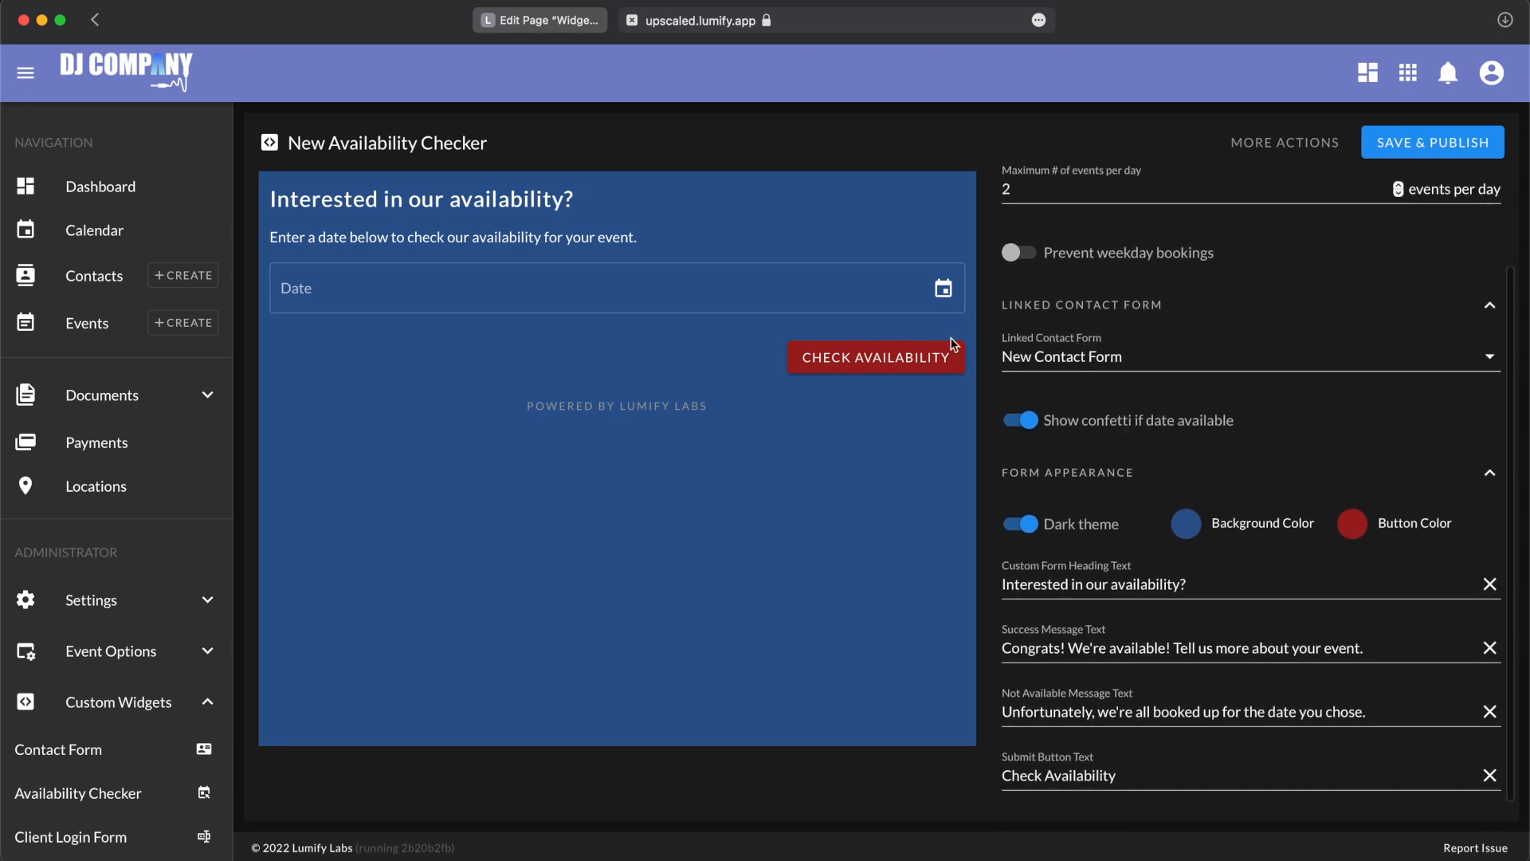
click(820, 293)
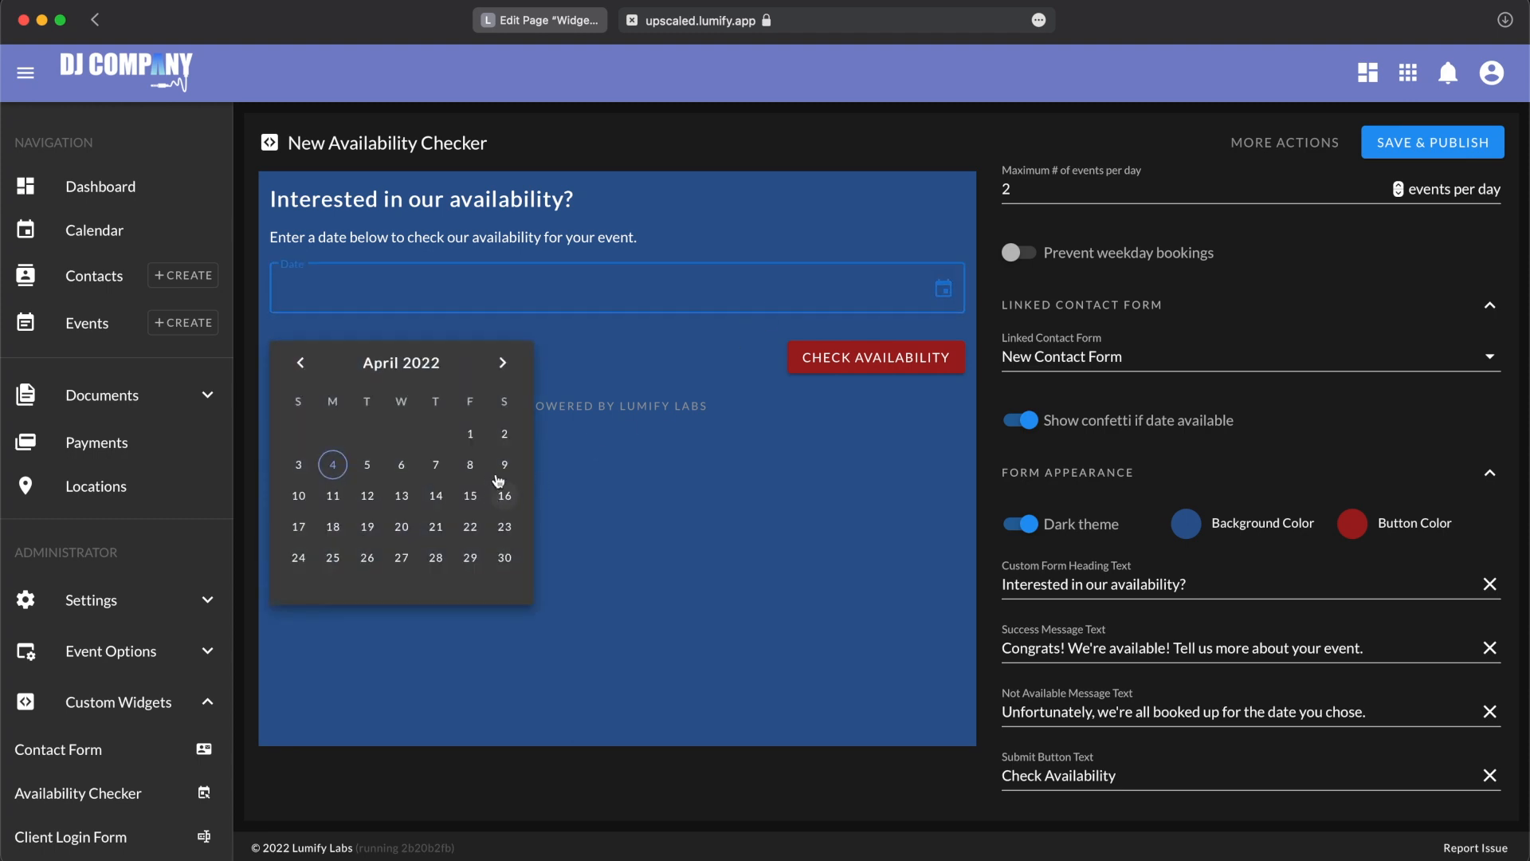
click(503, 497)
scroll(1394, 195, up, 3)
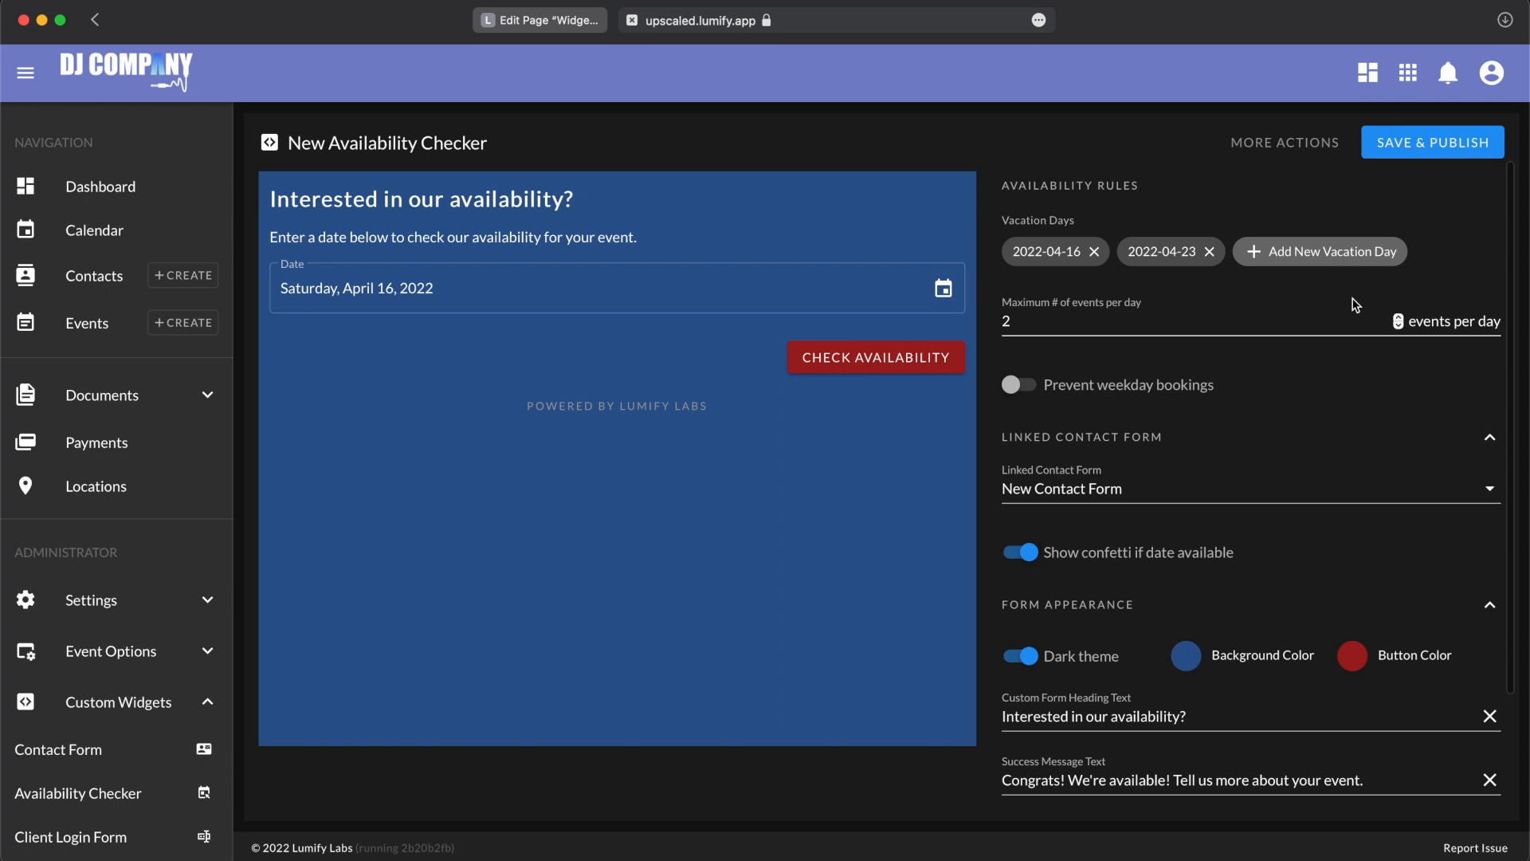
click(1094, 248)
click(1094, 247)
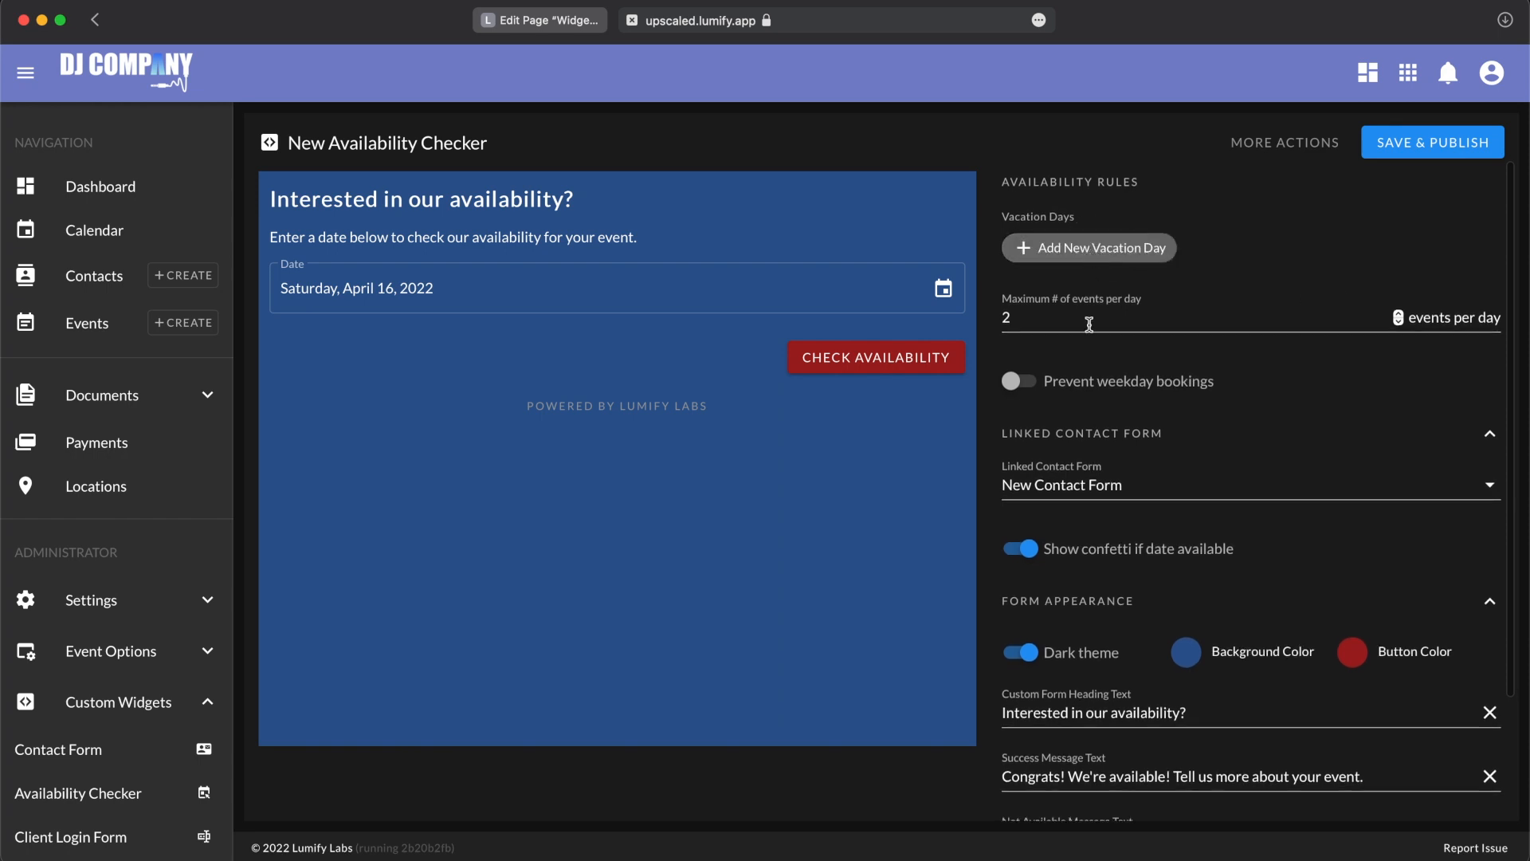
Step: Check availability for Saturday, April 16, 2022 in the form preview with no vacation days set
scroll(1093, 413, down, 1)
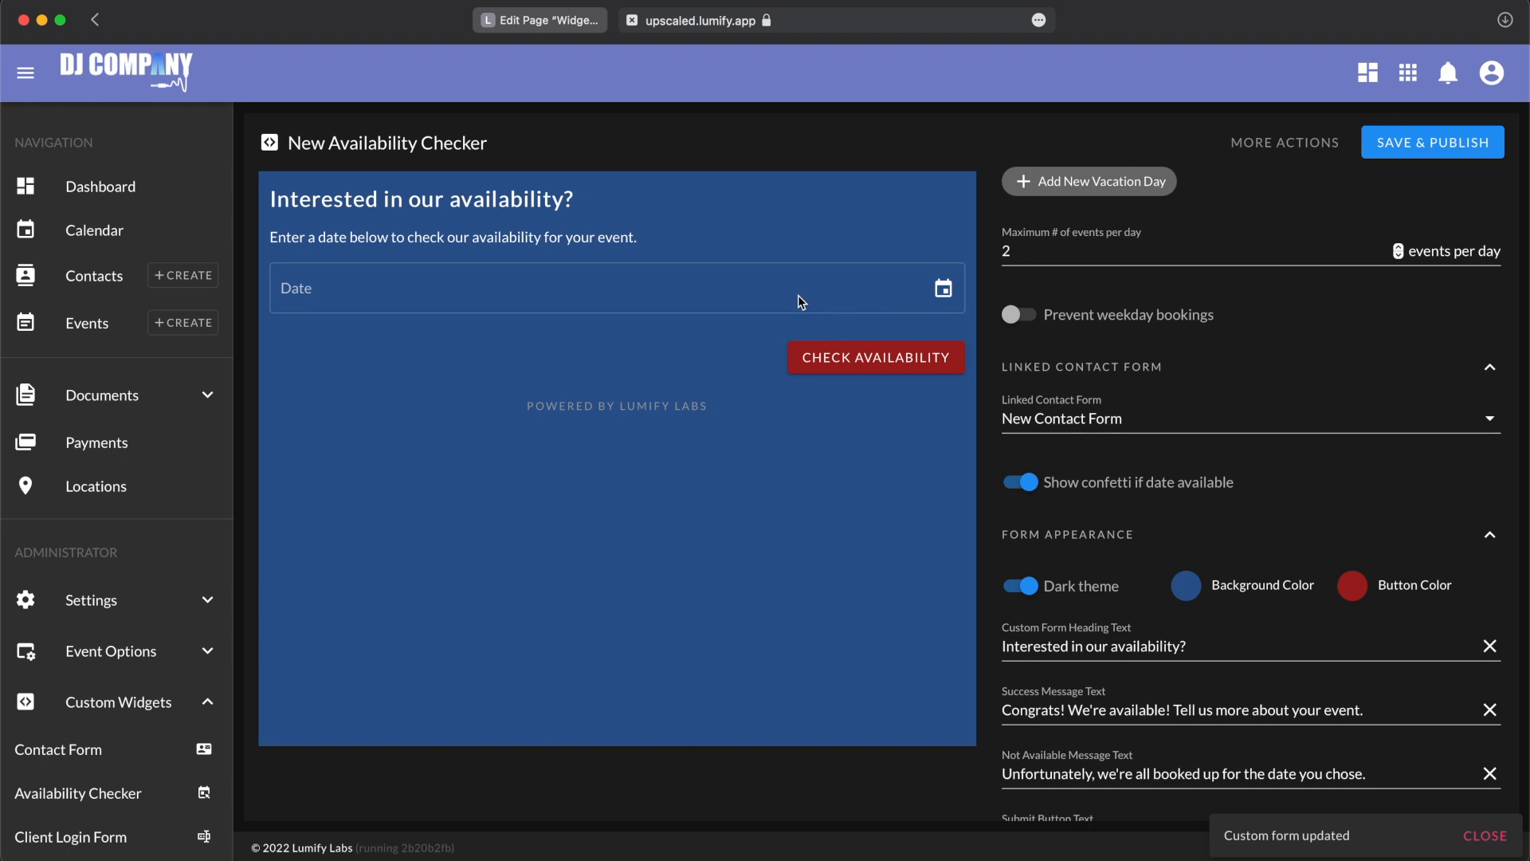
click(942, 288)
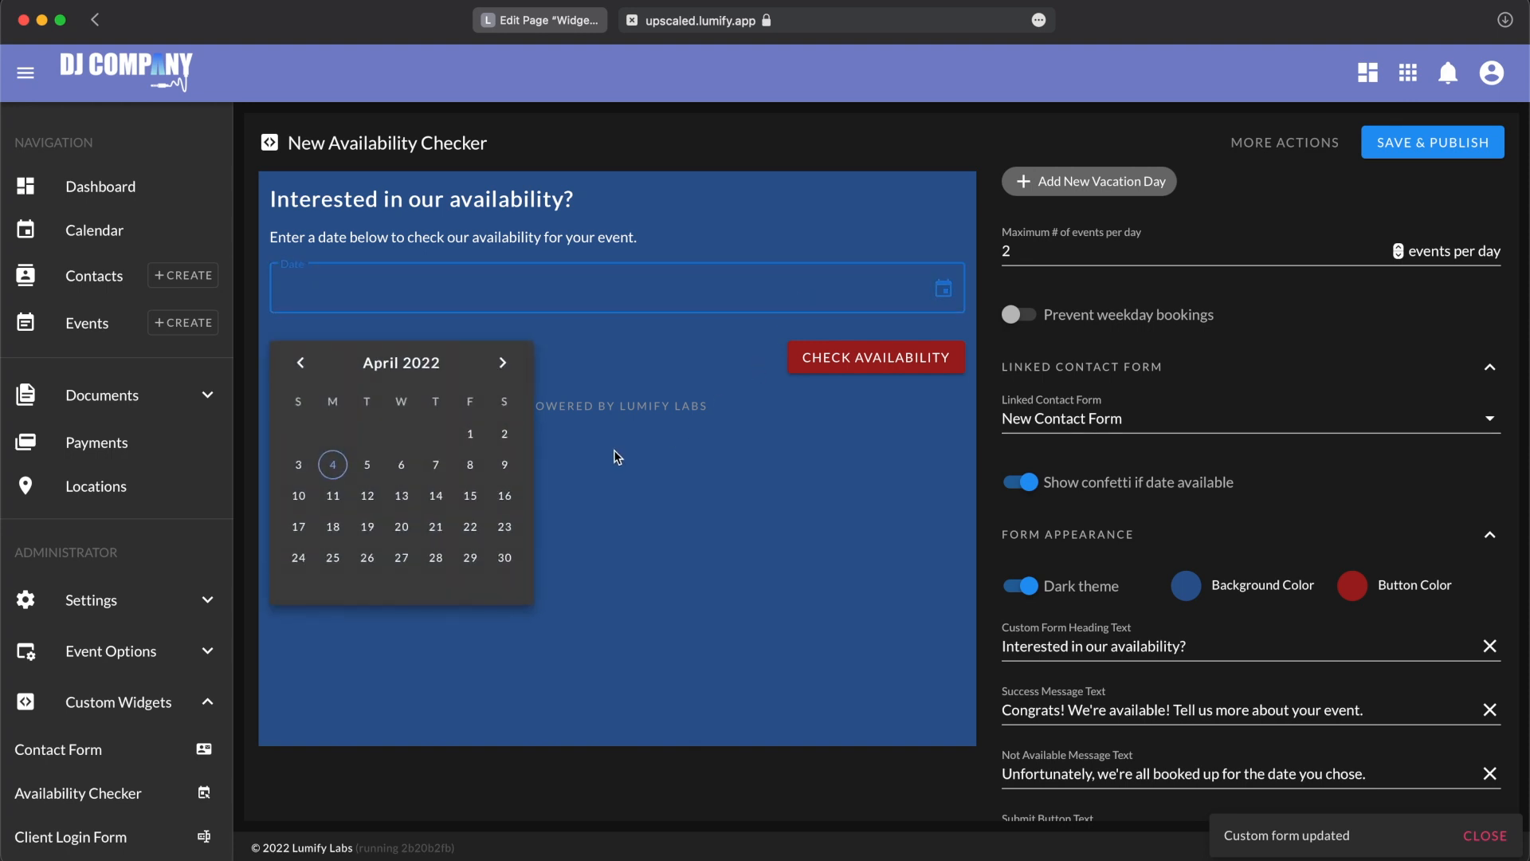
click(507, 498)
scroll(1053, 406, down, 1)
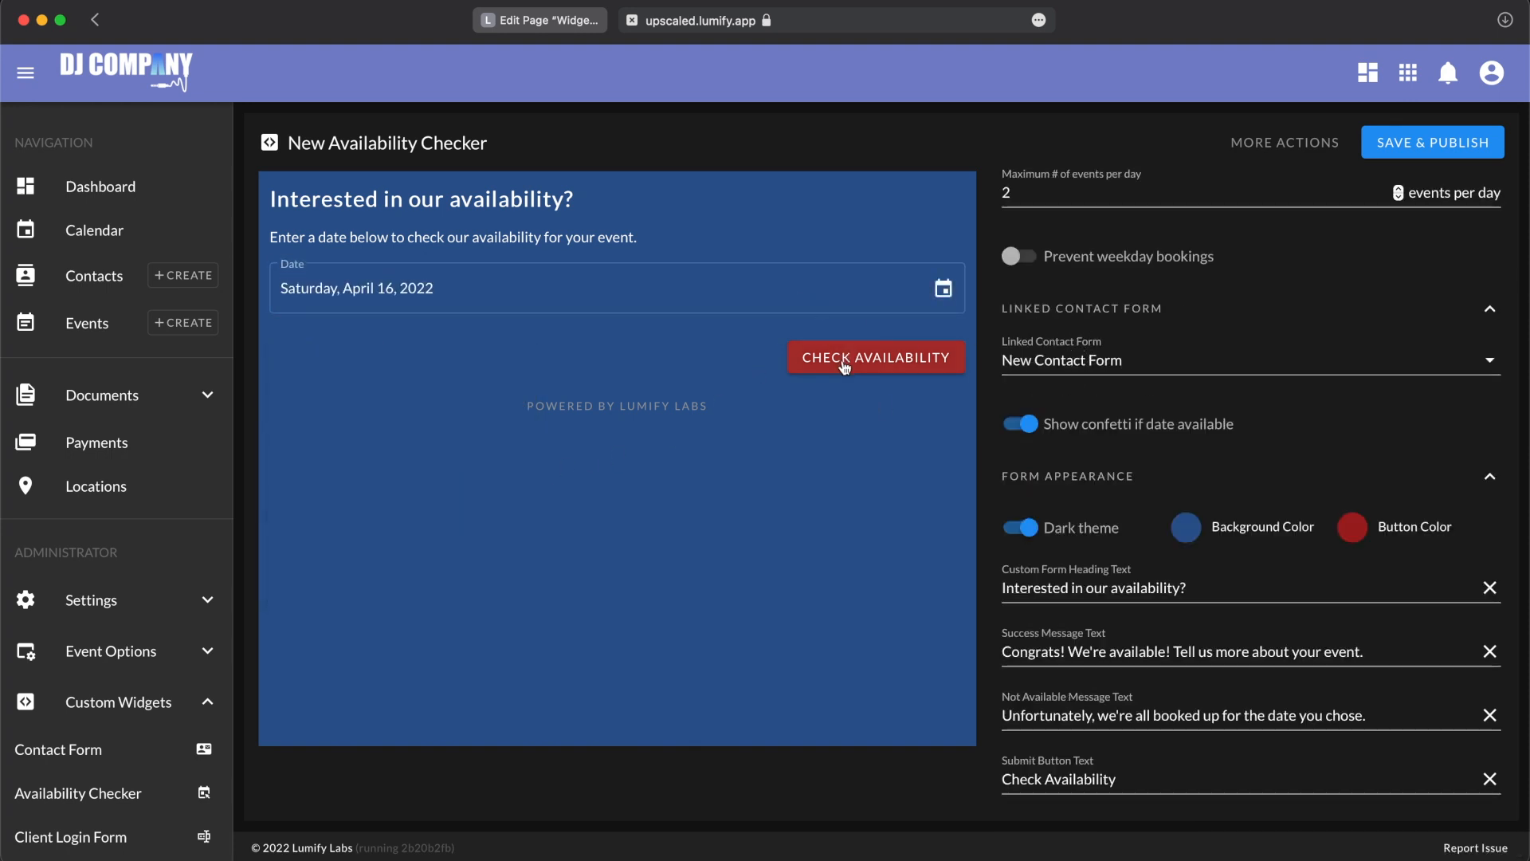
click(890, 364)
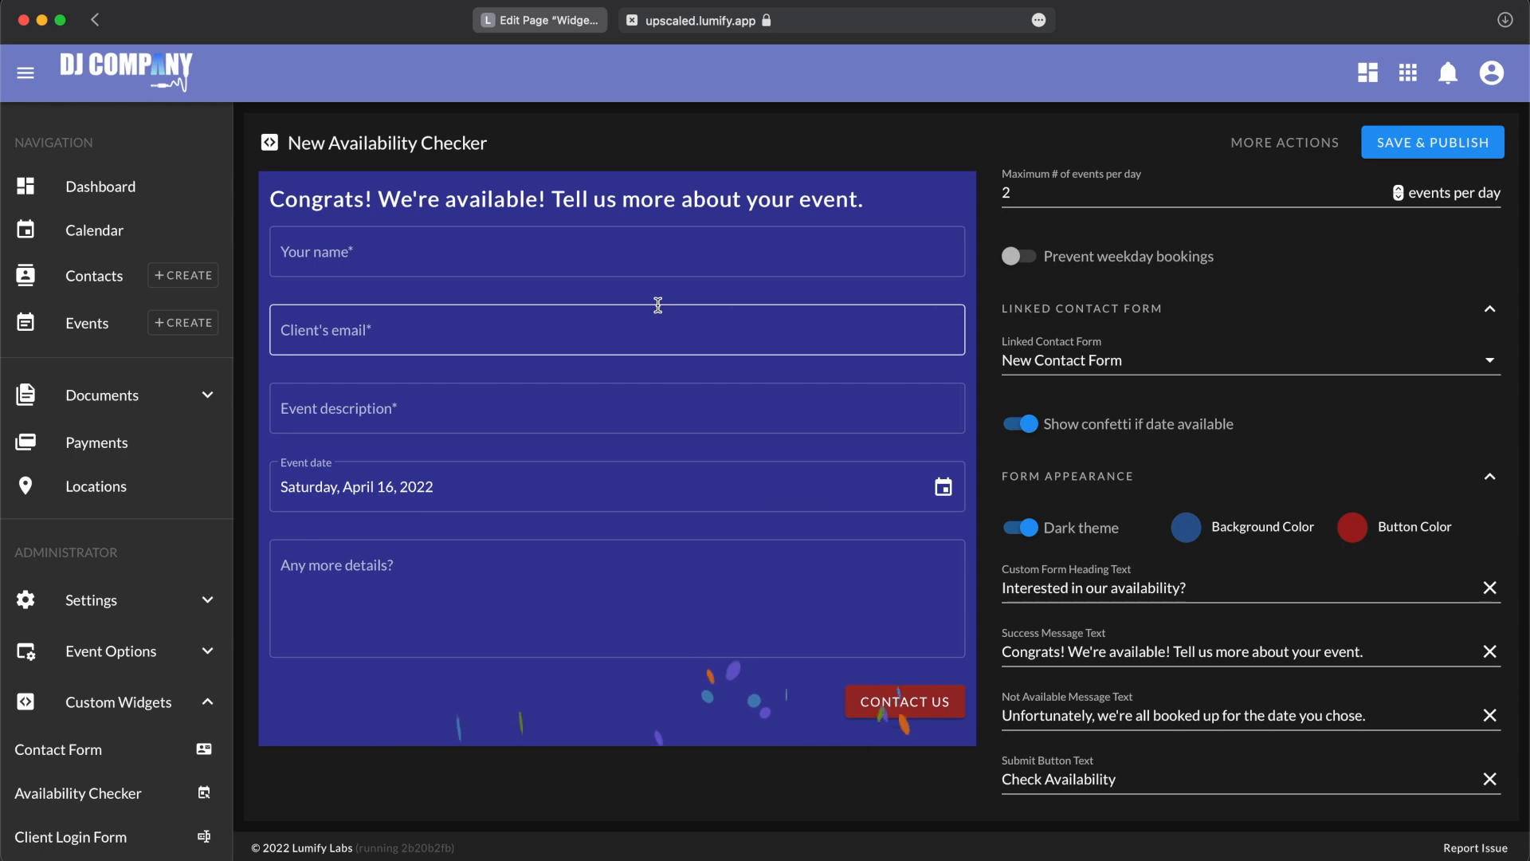
Step: Examine the success heading above the contact form and the contact forms that can be linked
drag(270, 200, 471, 199)
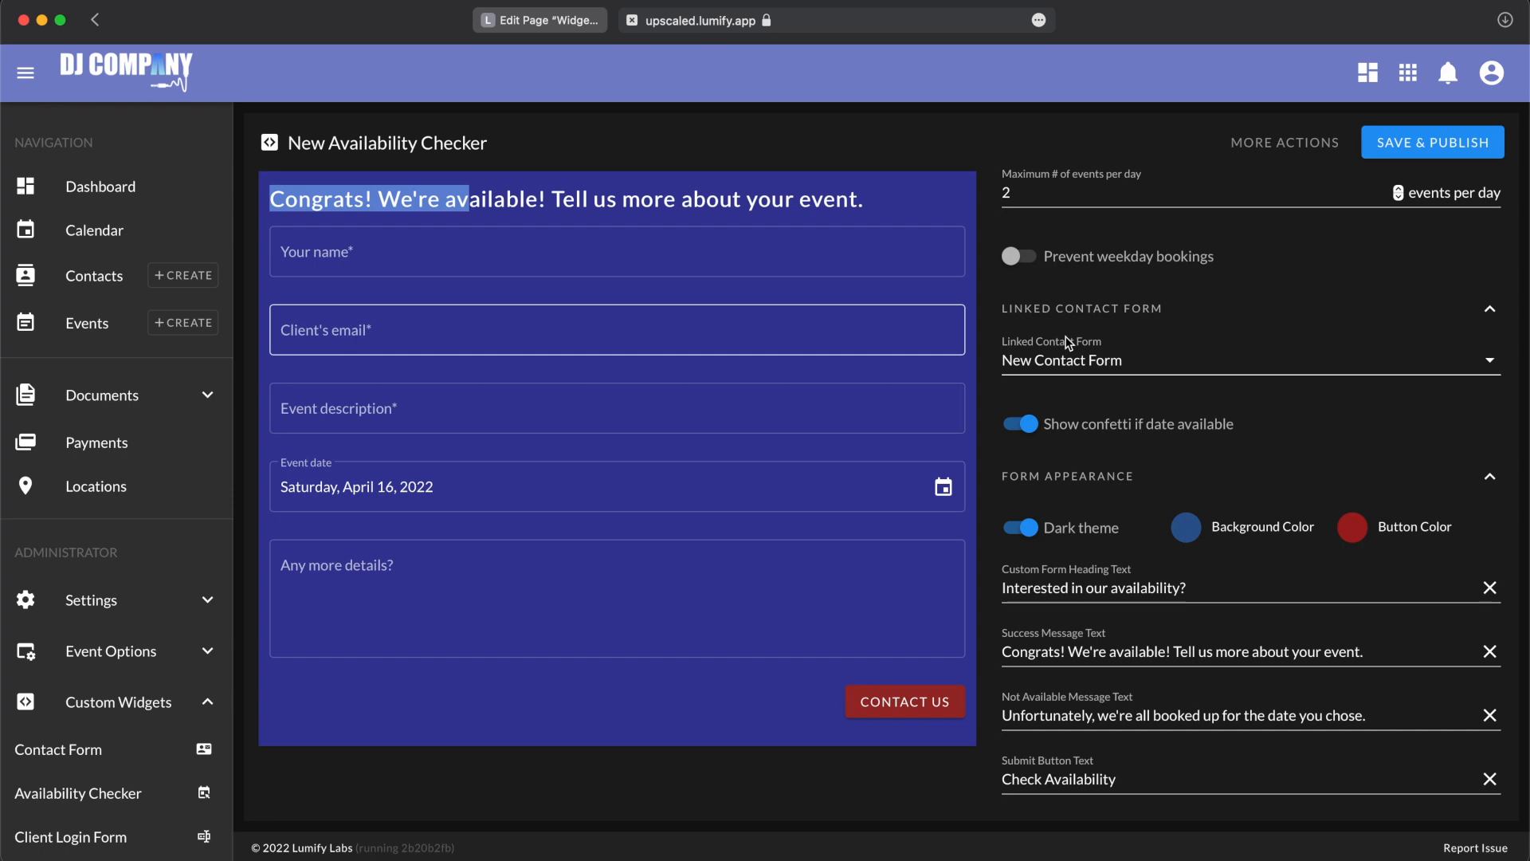
click(1084, 360)
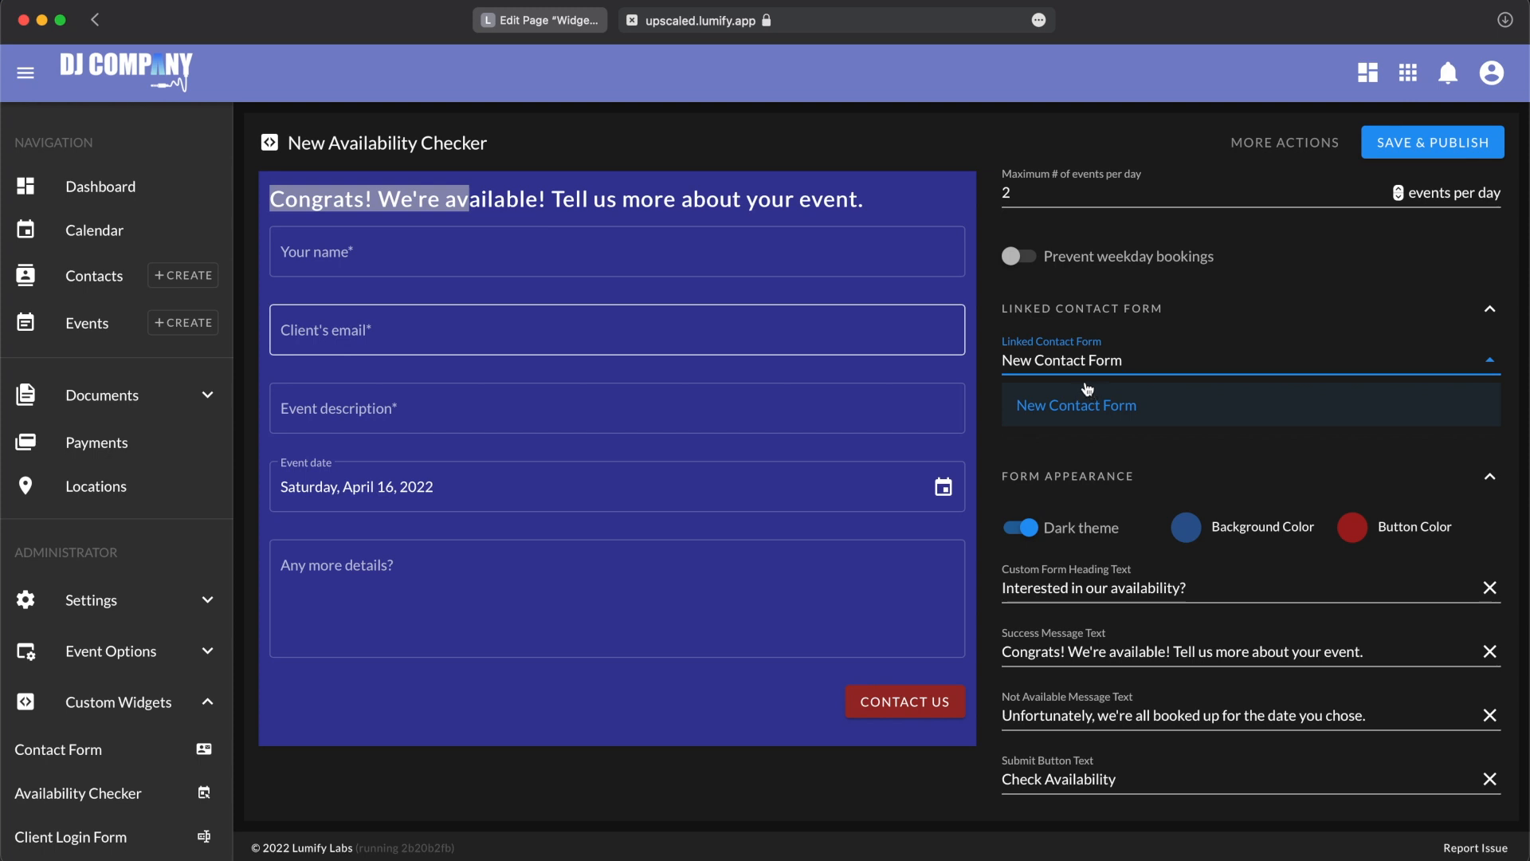
click(990, 337)
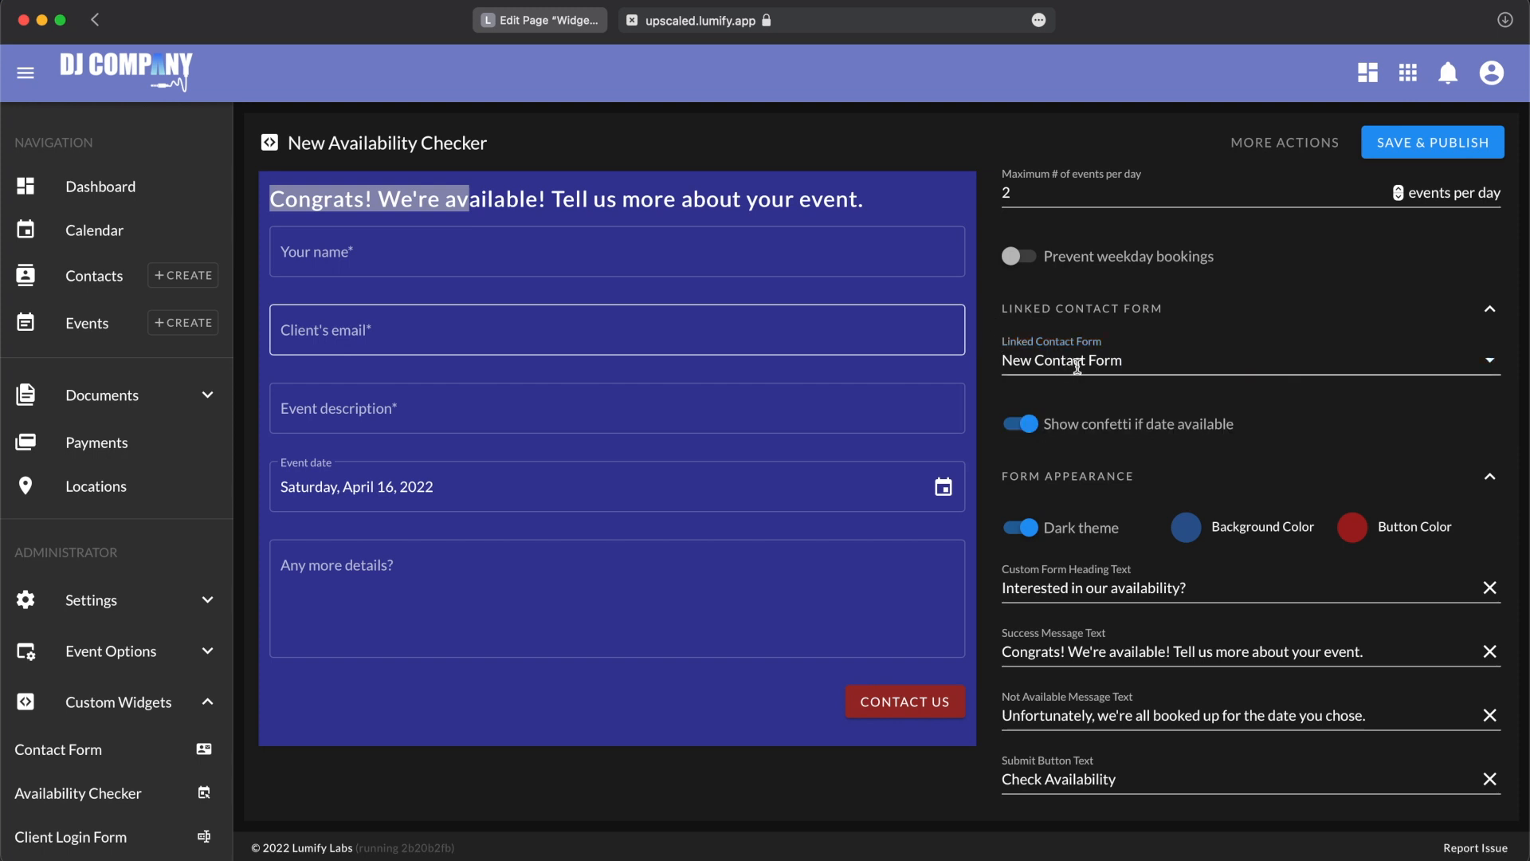
click(860, 206)
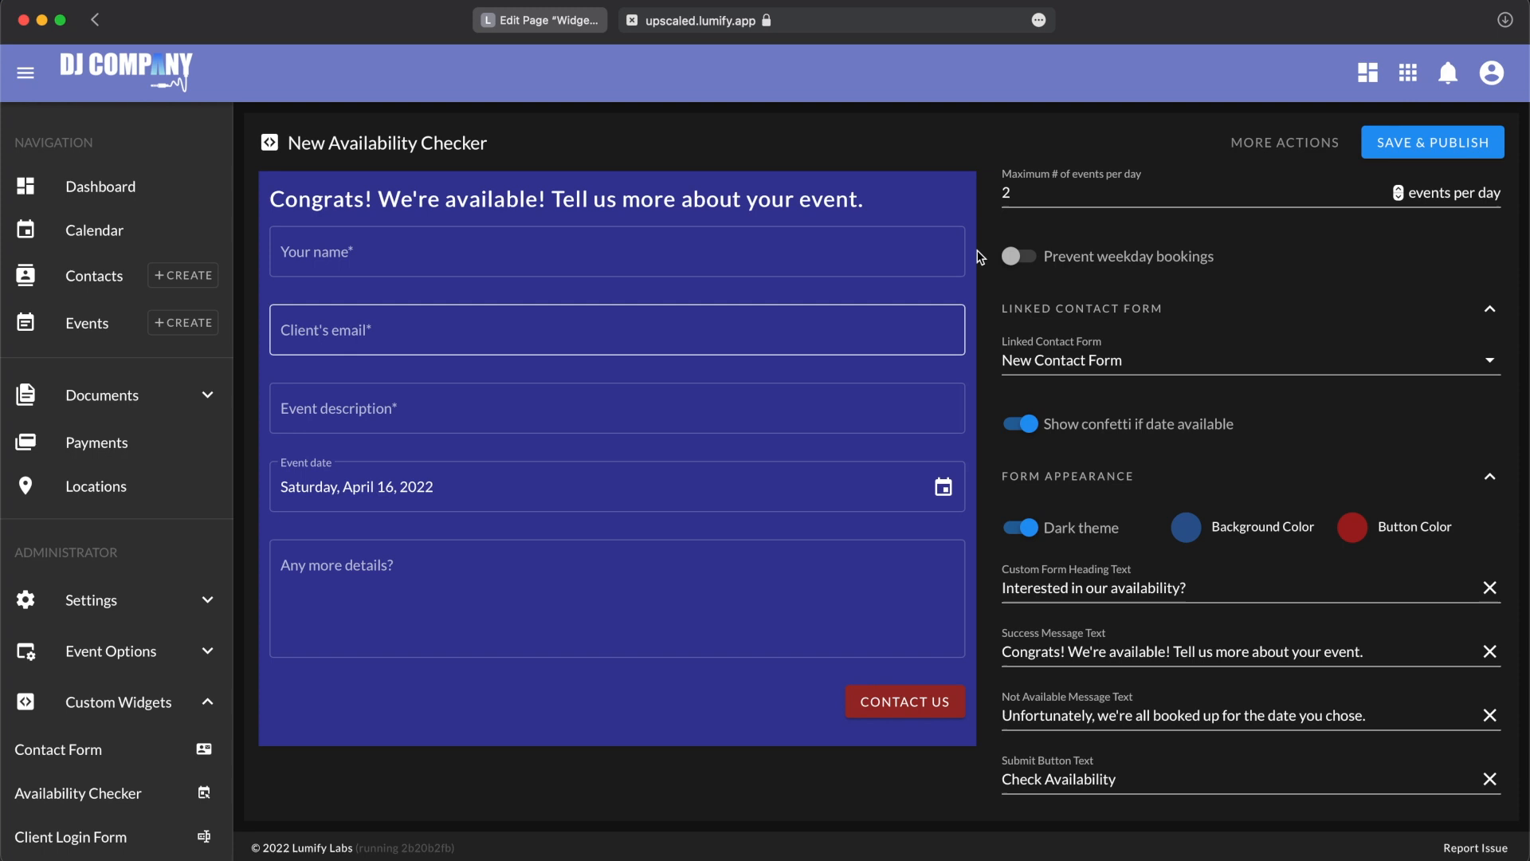
Step: Turn the confetti for available dates off and back on
click(1143, 434)
click(1143, 434)
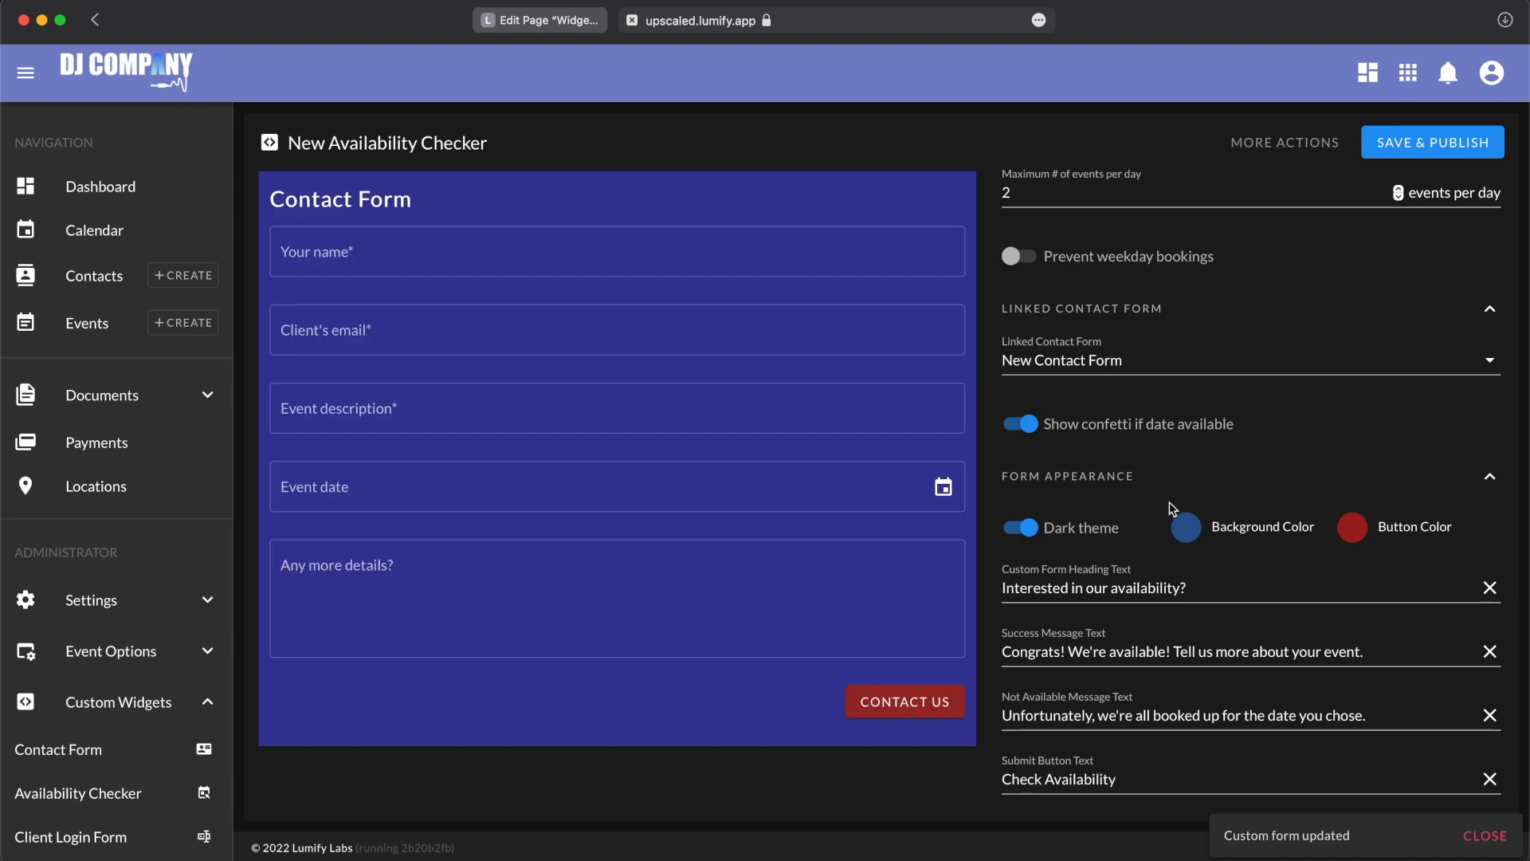
Step: Examine the availability checker's success, not-available and submit button texts and its embed details
scroll(1171, 510, down, 1)
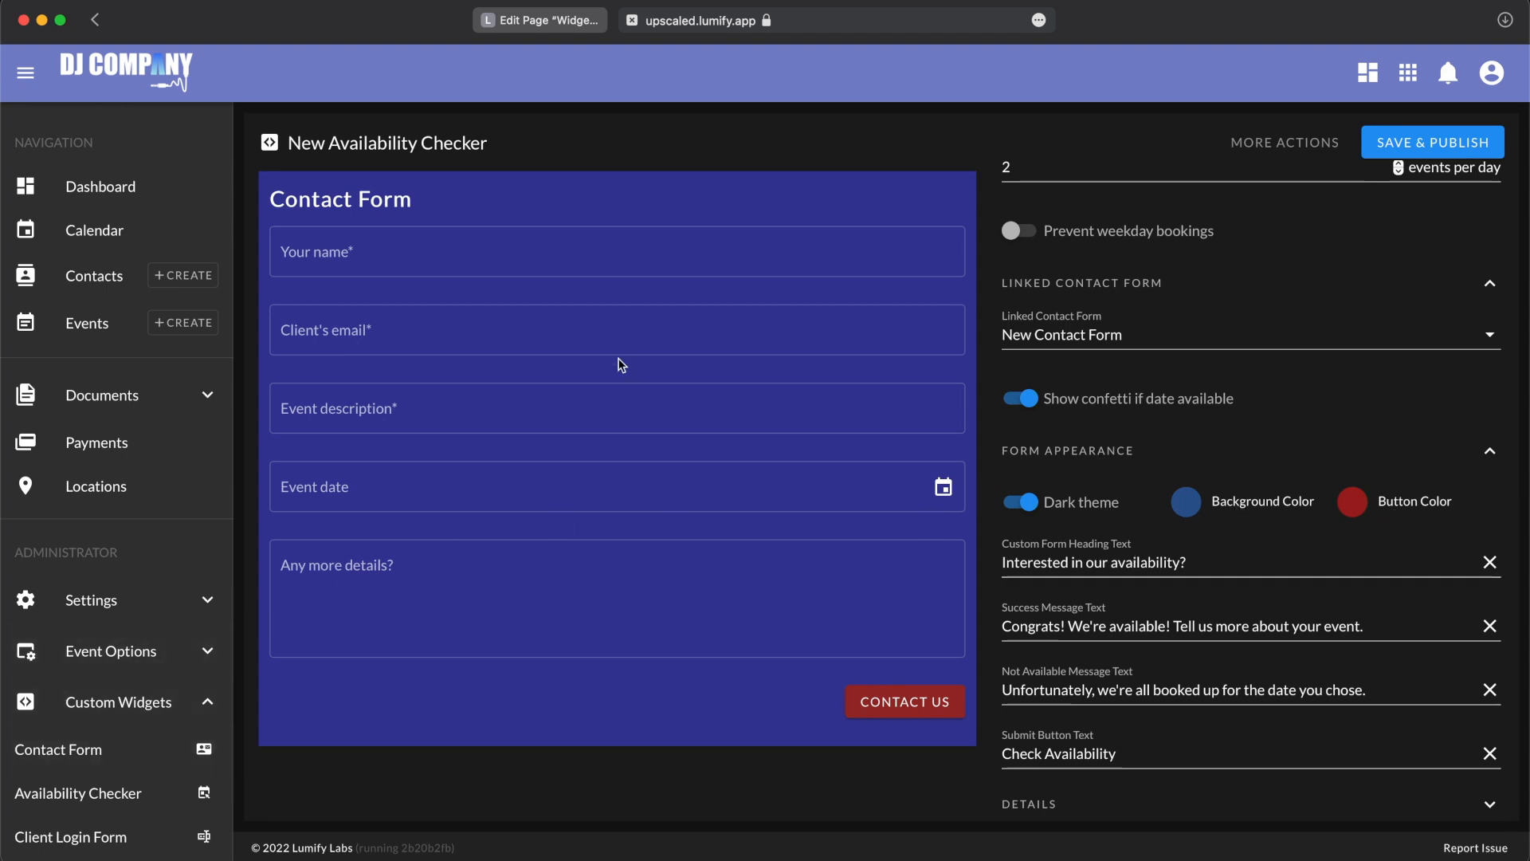
click(1154, 621)
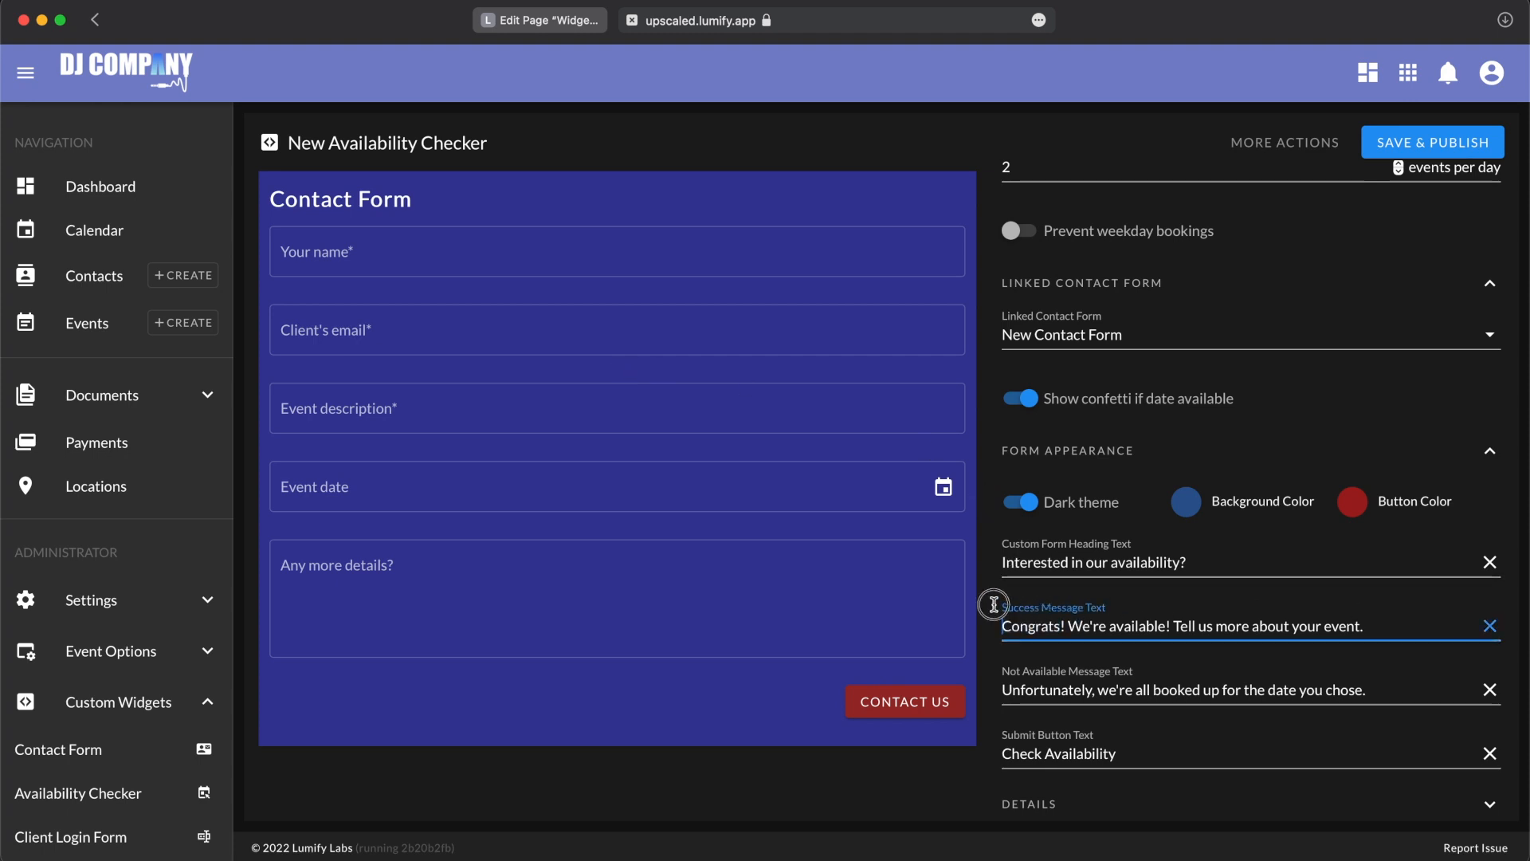
click(1114, 689)
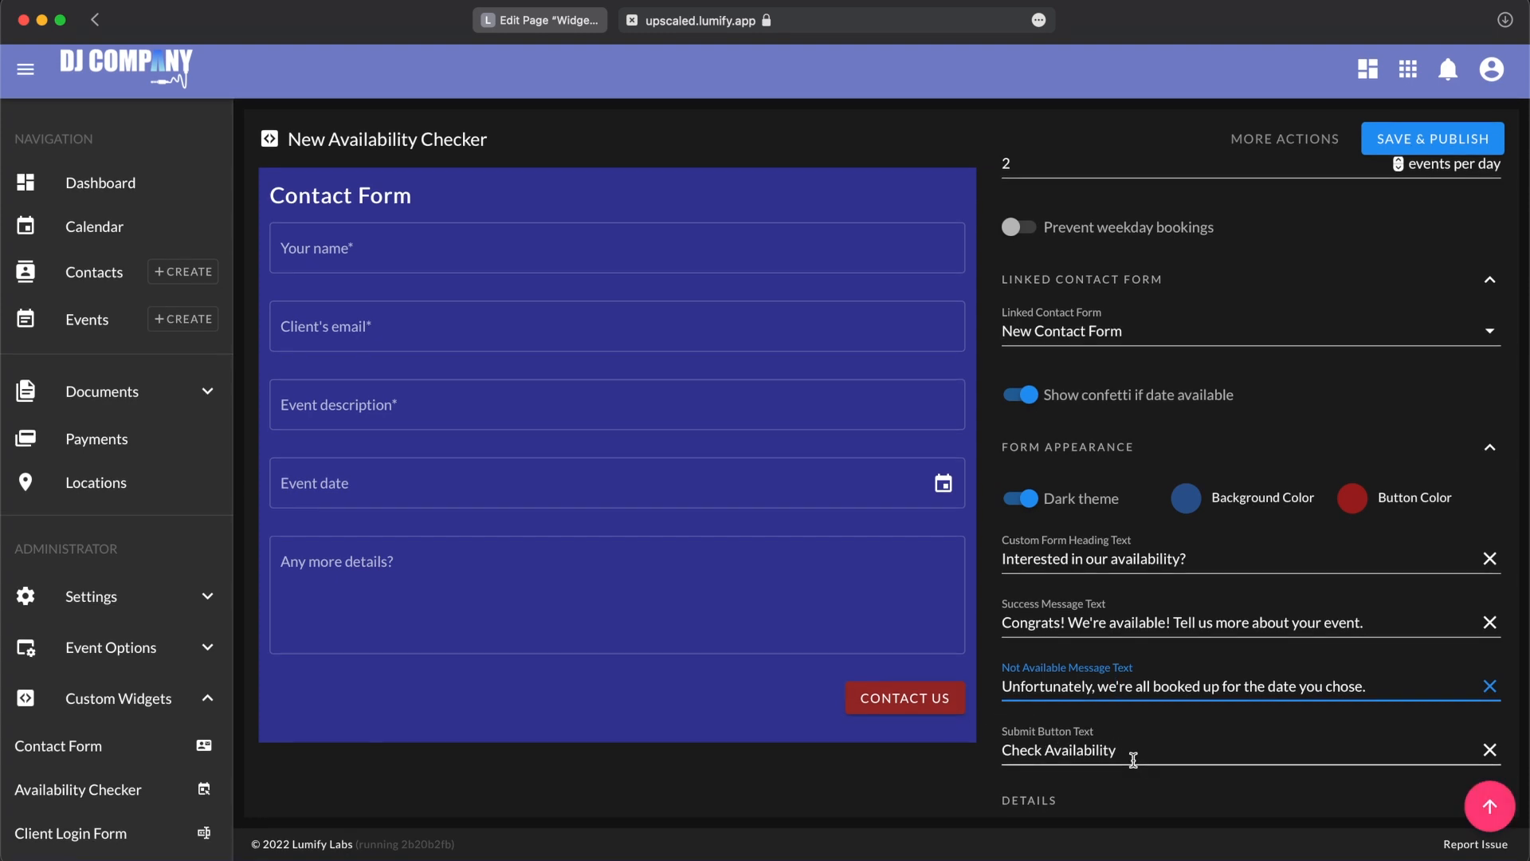
click(1068, 804)
scroll(1070, 800, down, 3)
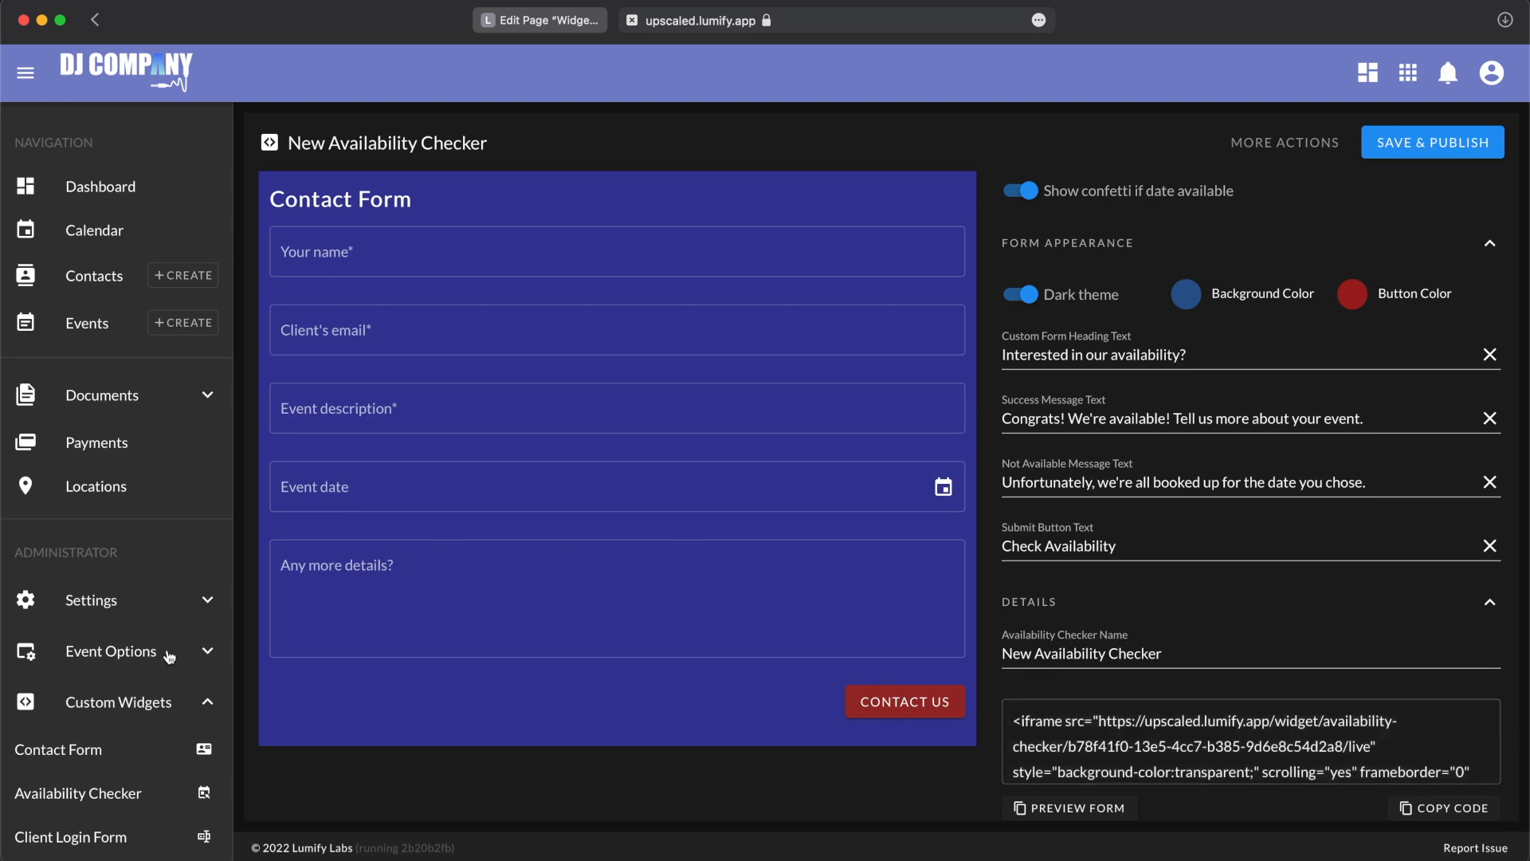
Step: Open the client login form widget and set its background color to dark blue
scroll(80, 785, down, 3)
click(102, 676)
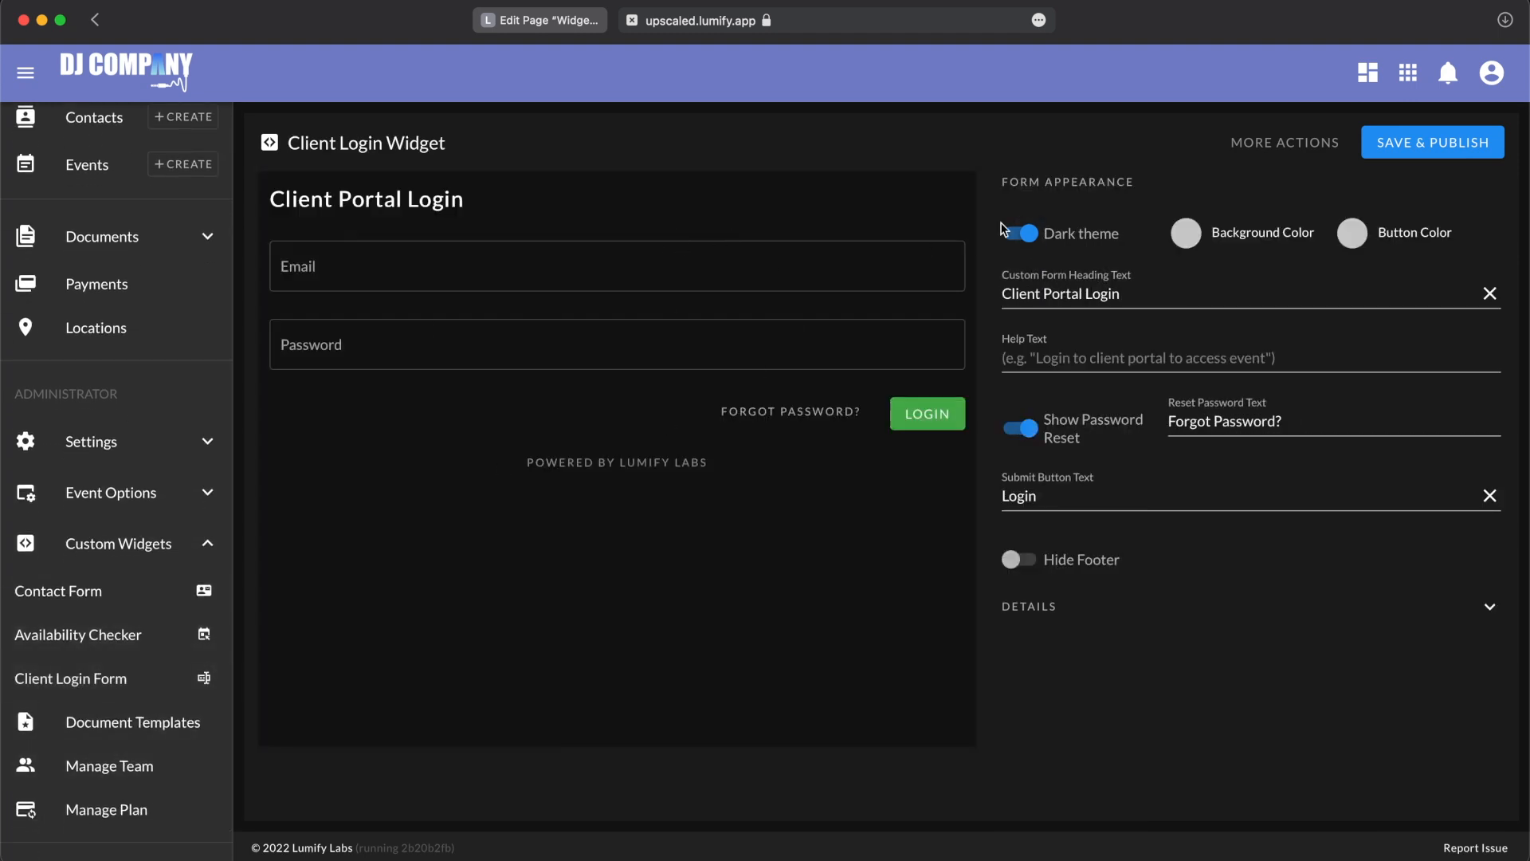
click(1223, 233)
click(1379, 304)
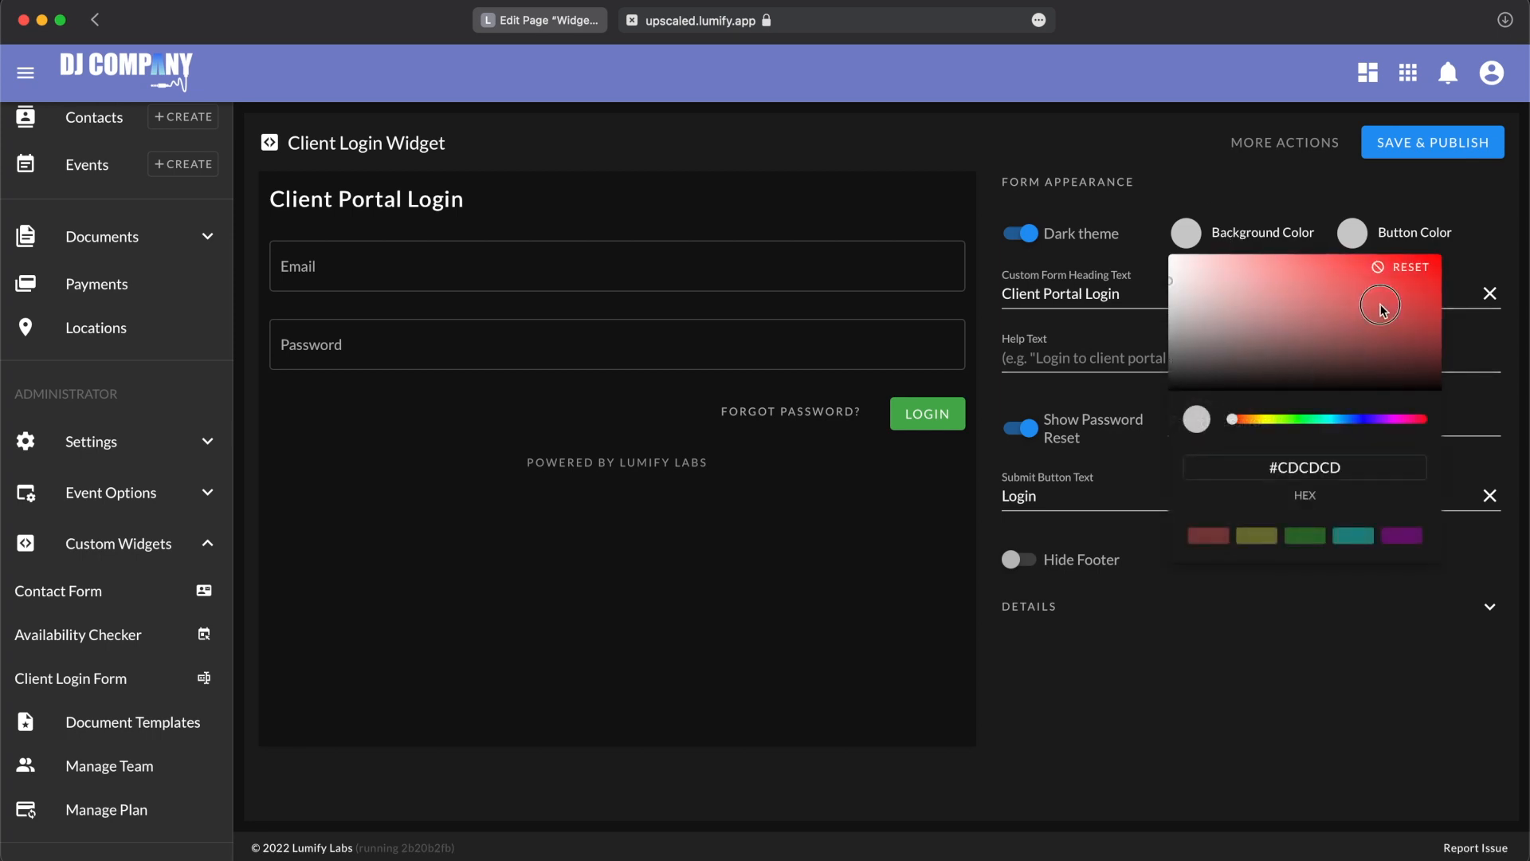
click(1357, 418)
click(1300, 664)
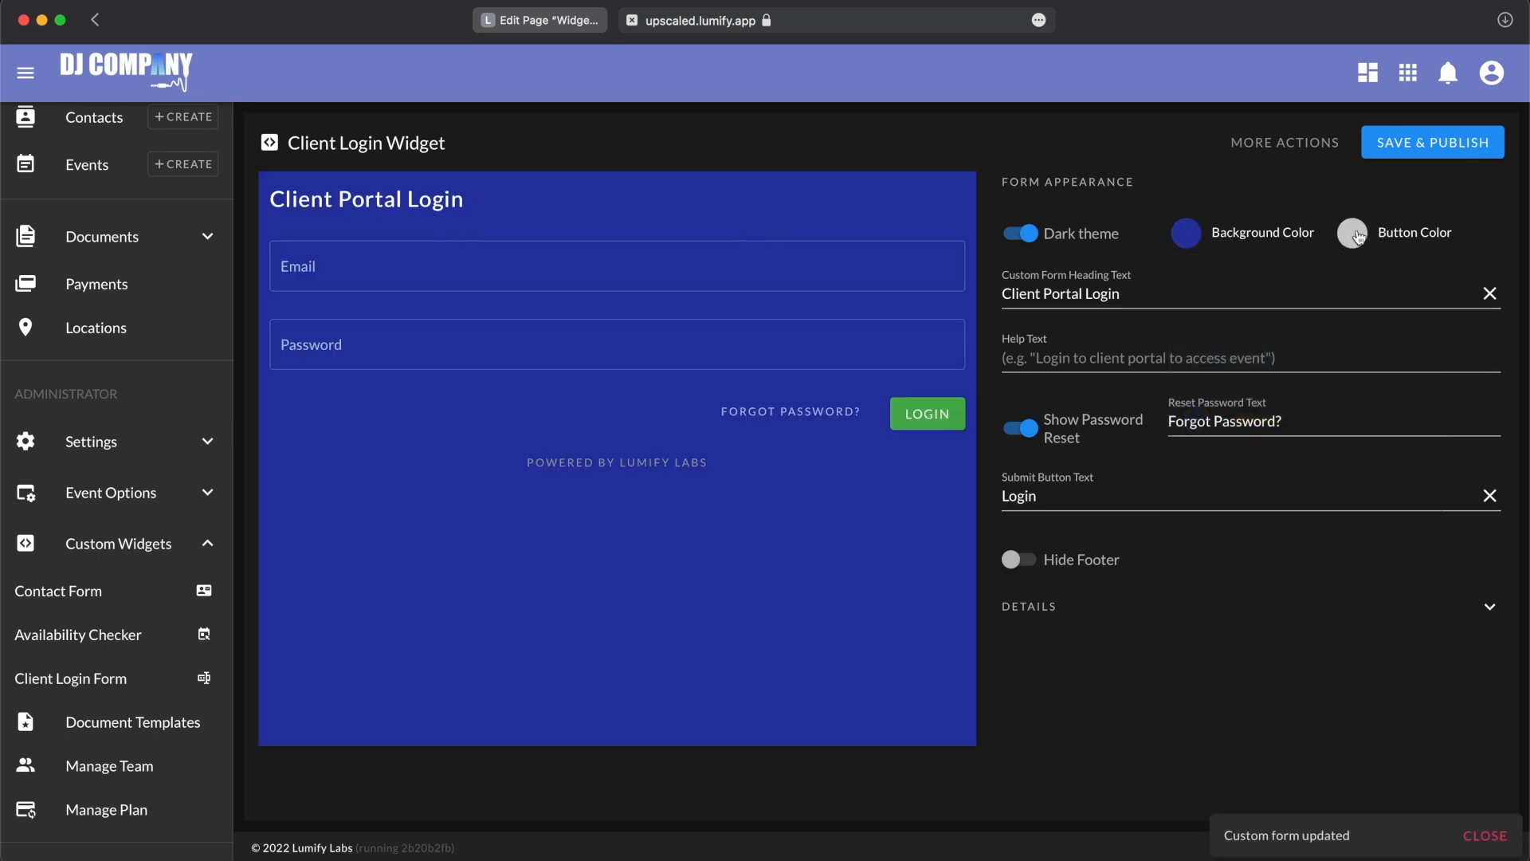
Step: Set the client login widget's button color to red
click(1414, 232)
click(1428, 319)
click(1203, 489)
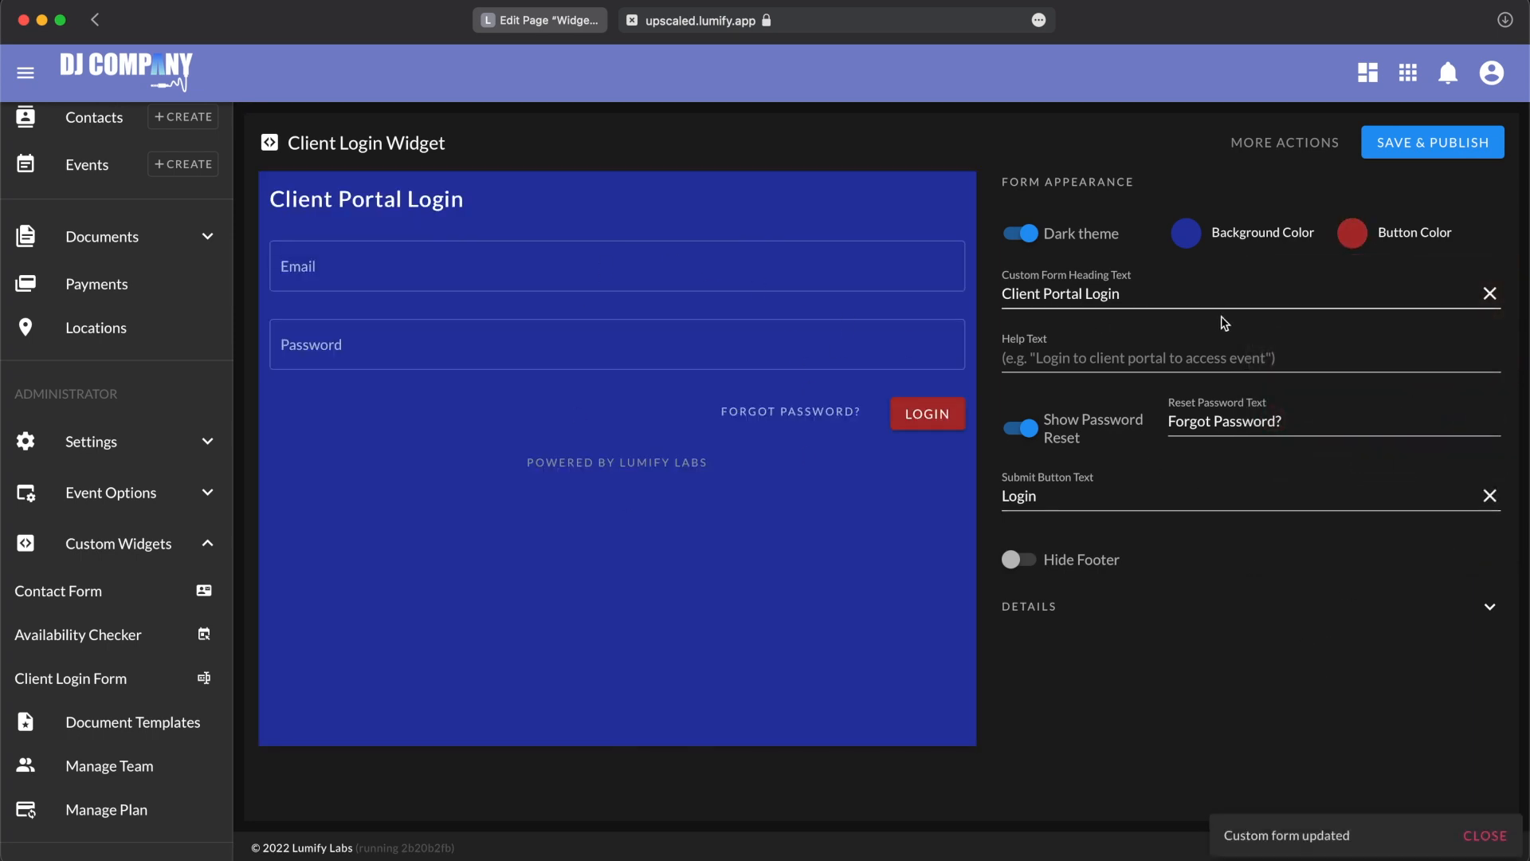
Step: Change the login form's custom heading text to "Login Here"
click(1115, 295)
key(super+a)
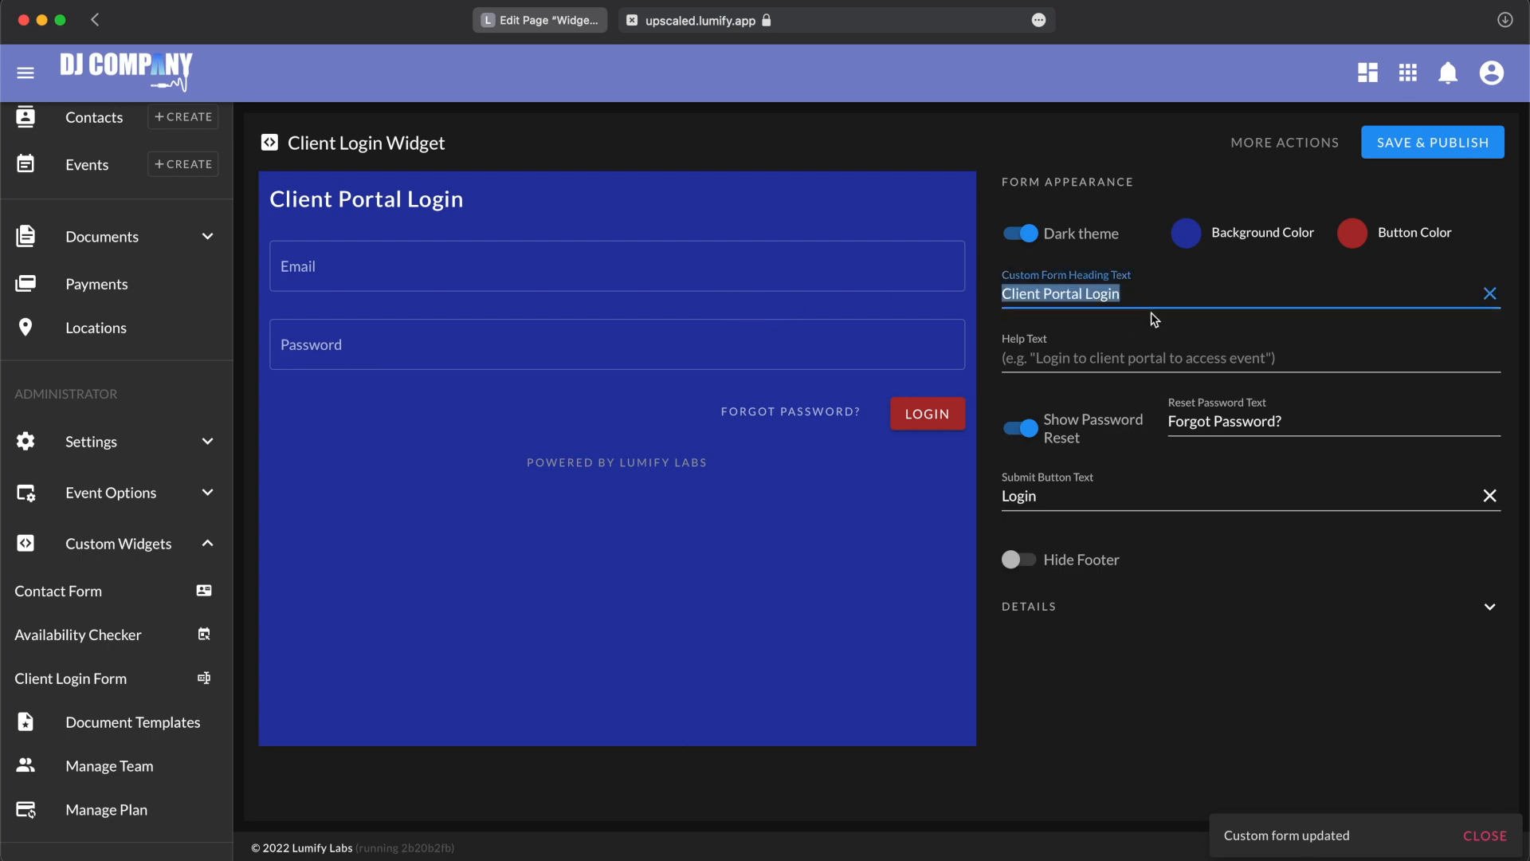
text(Login Here)
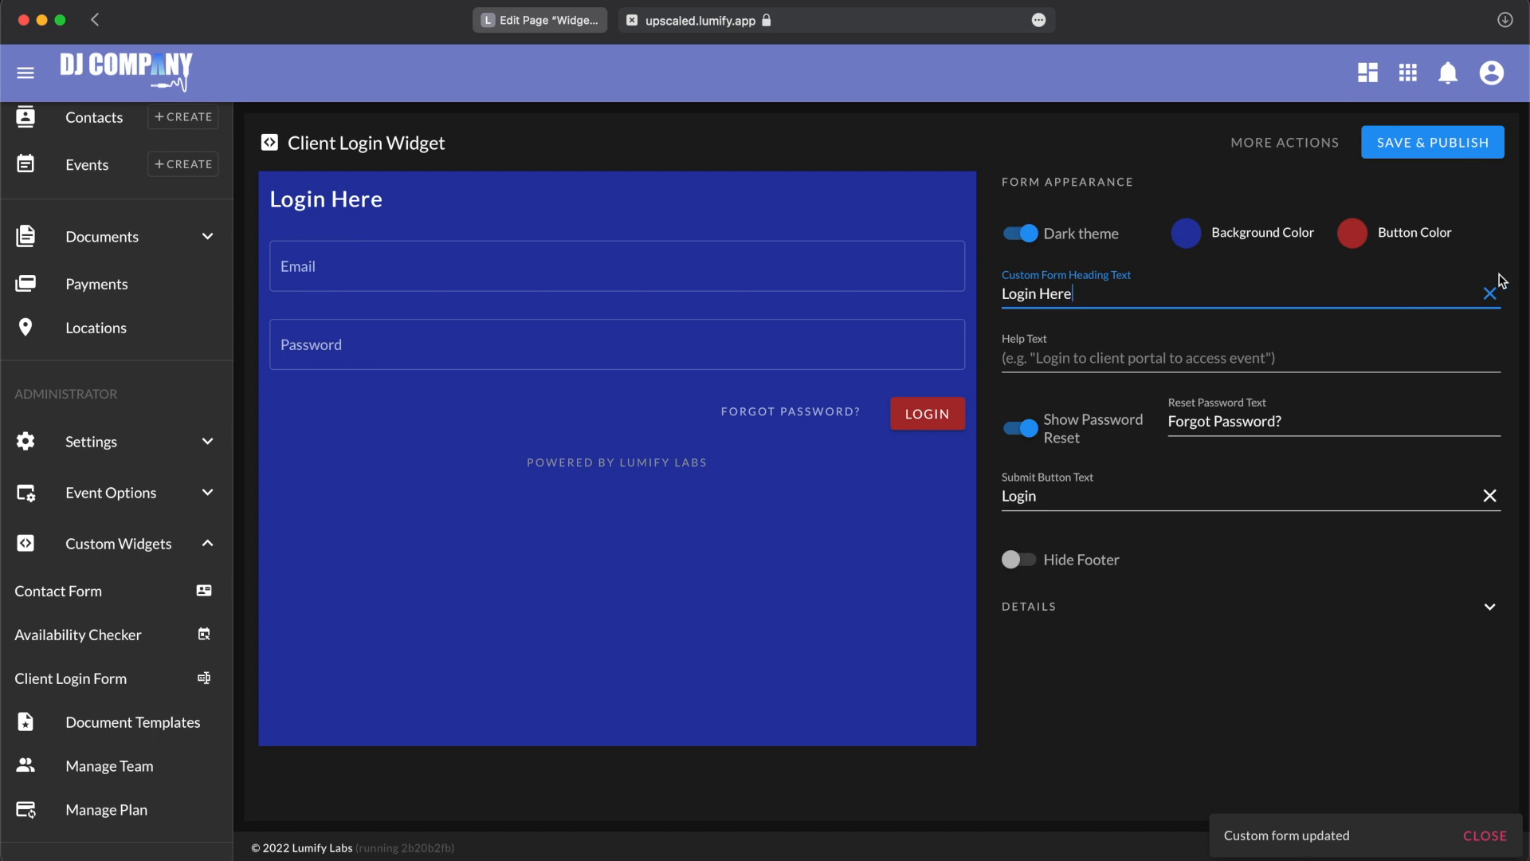
Step: Clear the custom form heading and set the help text to "Login to Client Portal"
click(1489, 294)
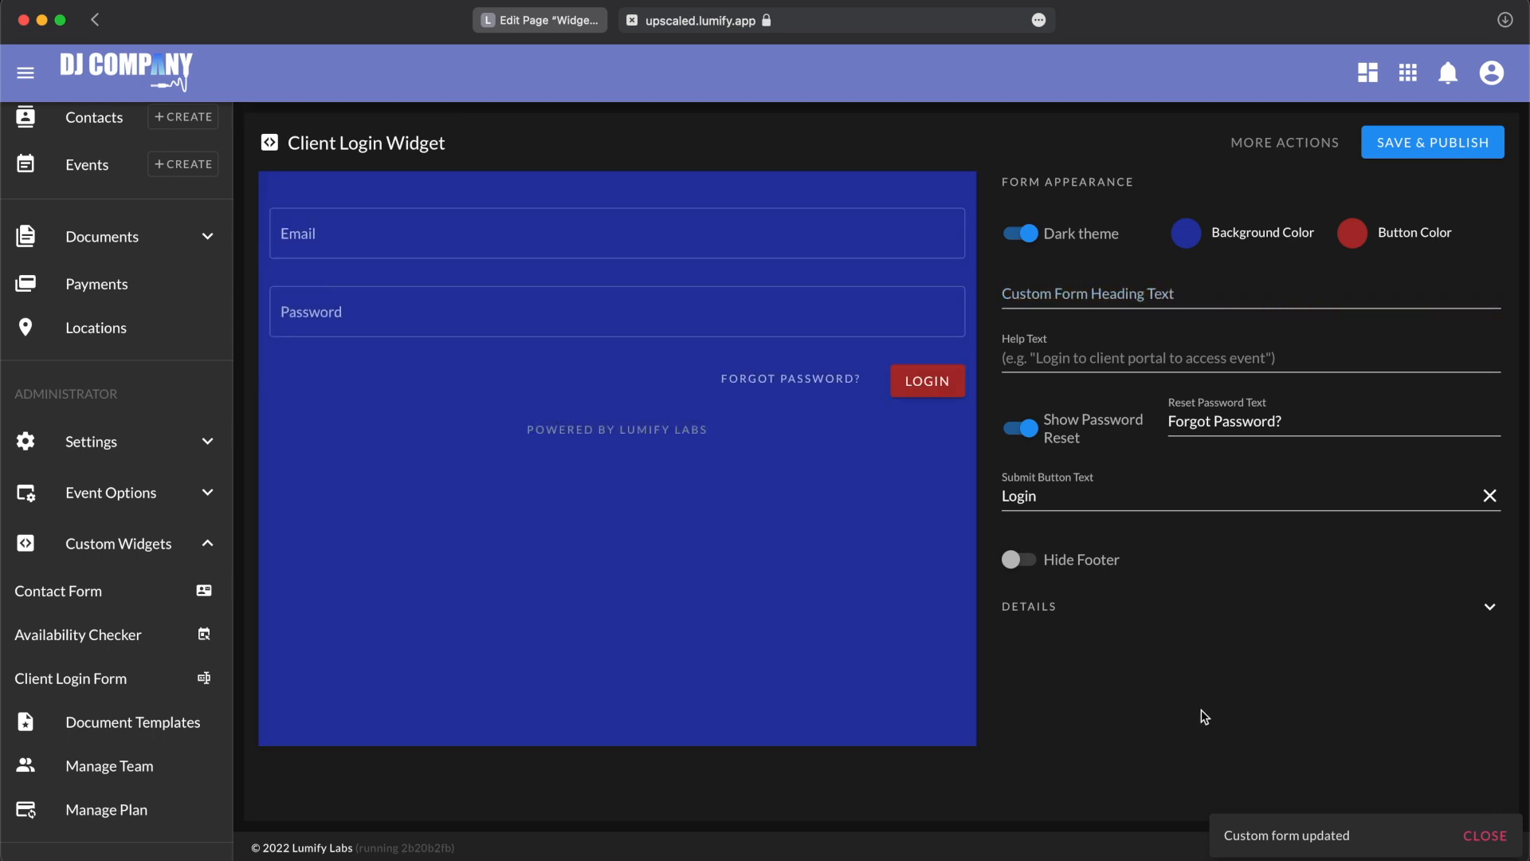
click(1114, 359)
text(Login to Client Portal)
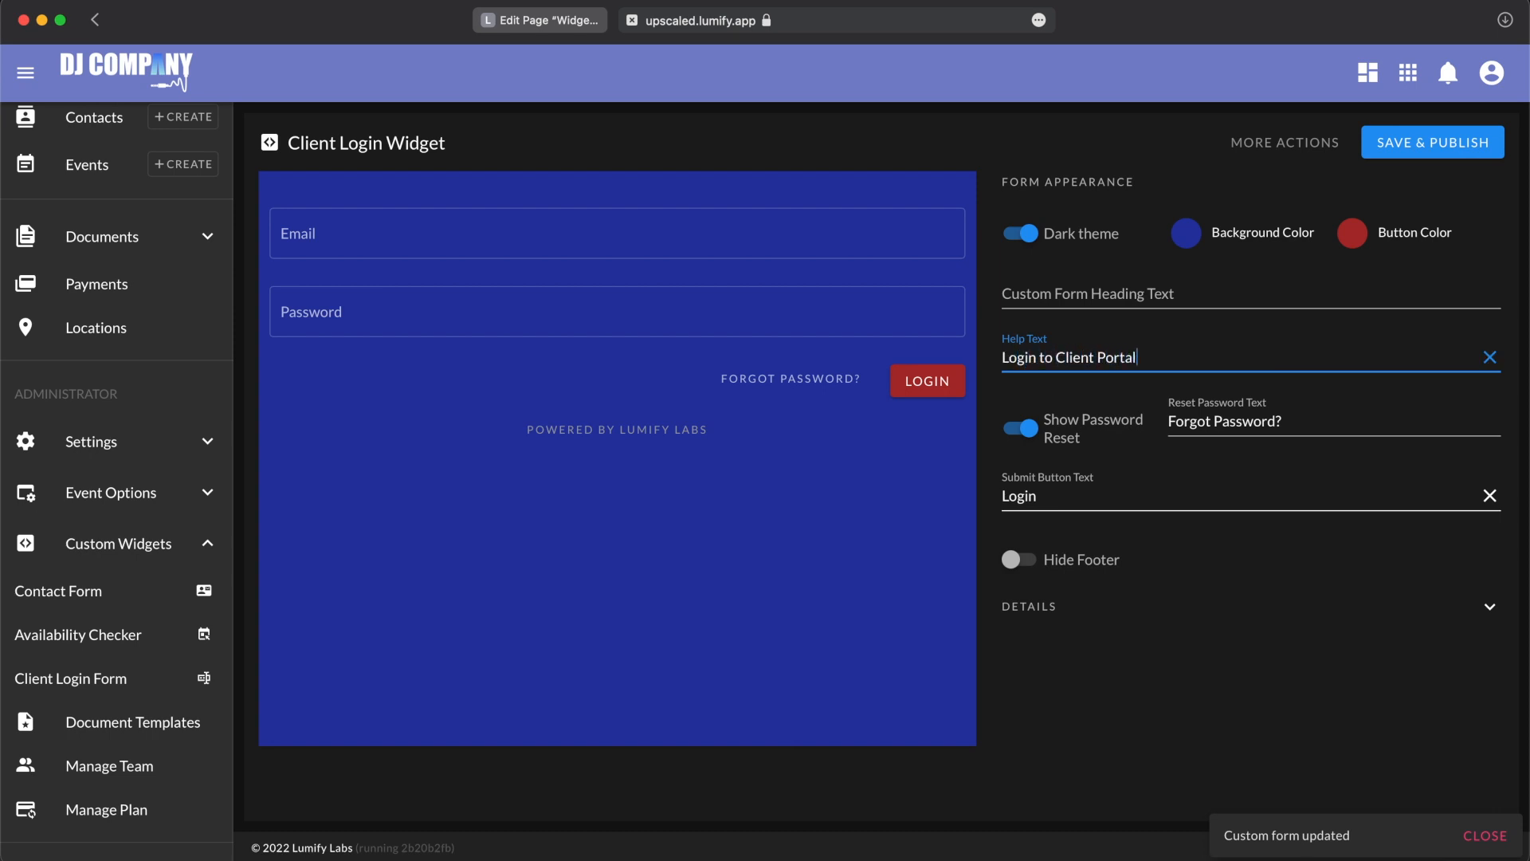
click(1151, 755)
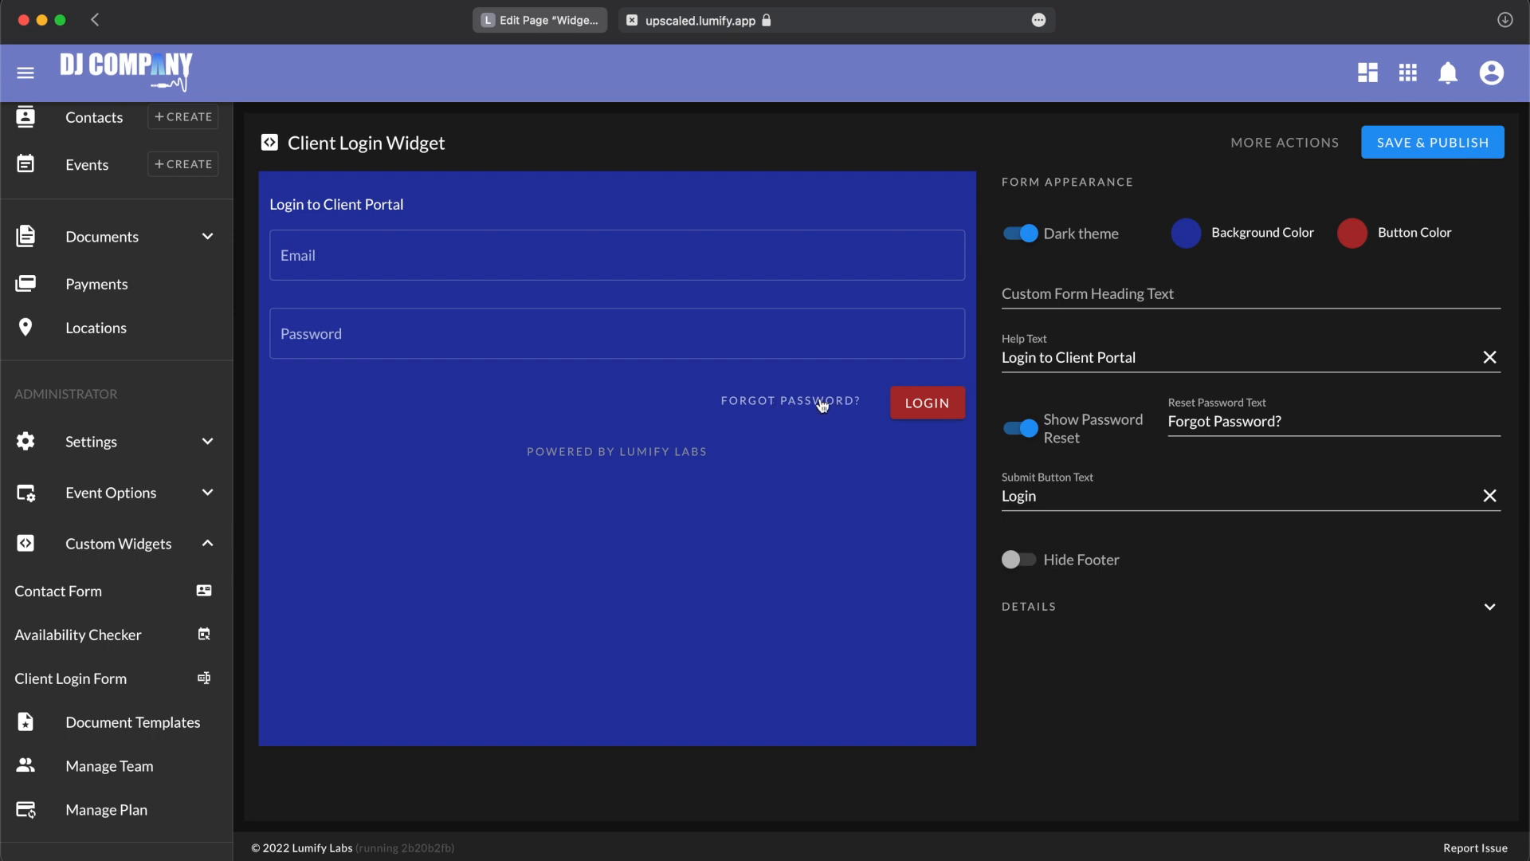
Step: Hide the login form's password reset link and footer, and set the submit button text to "Client Portal"
click(1028, 429)
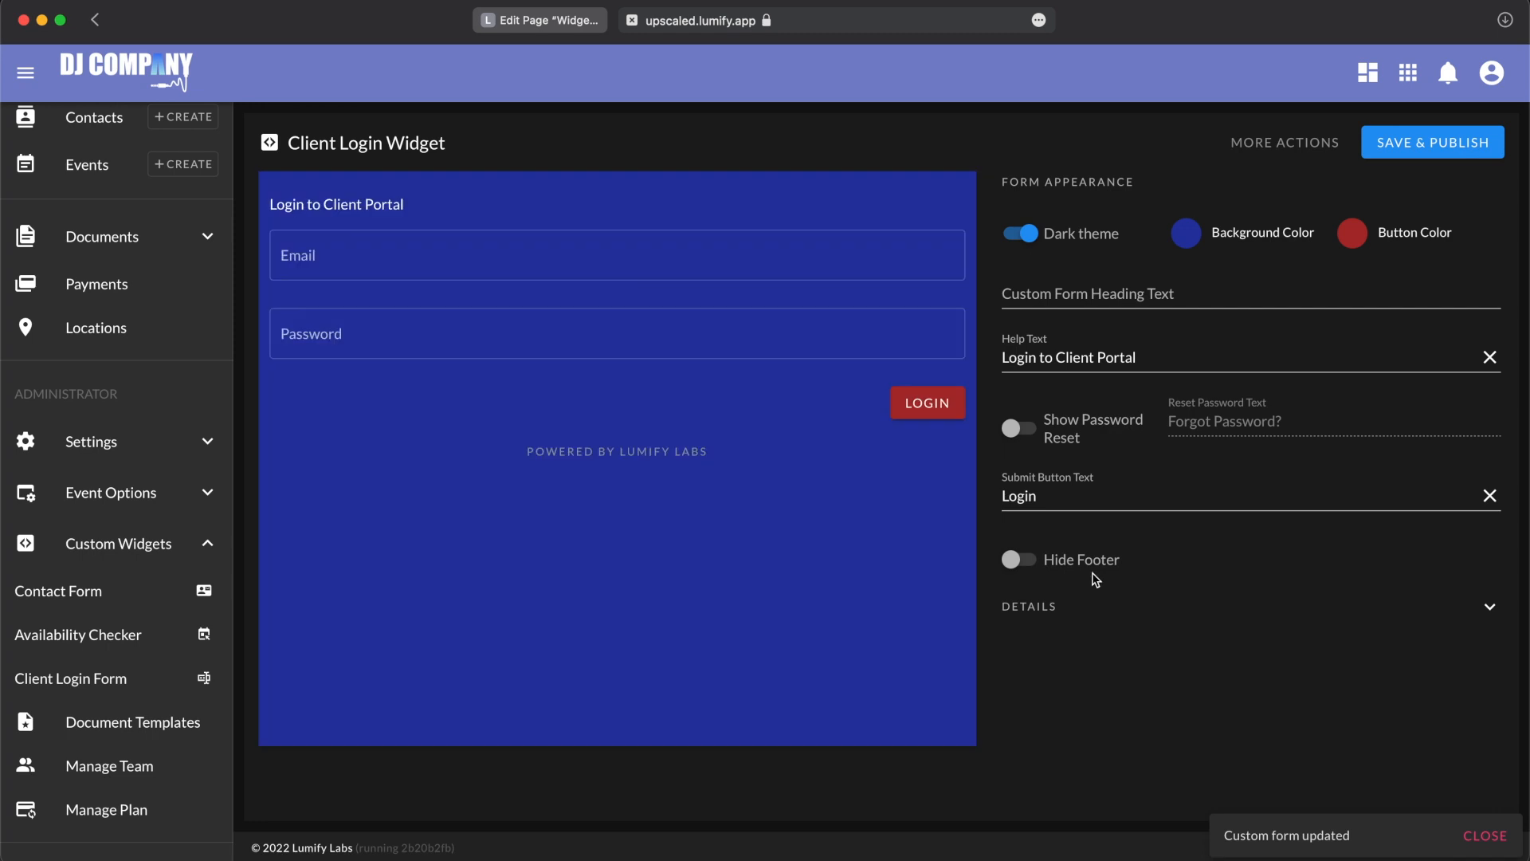
drag(1065, 497, 912, 499)
text(Clie)
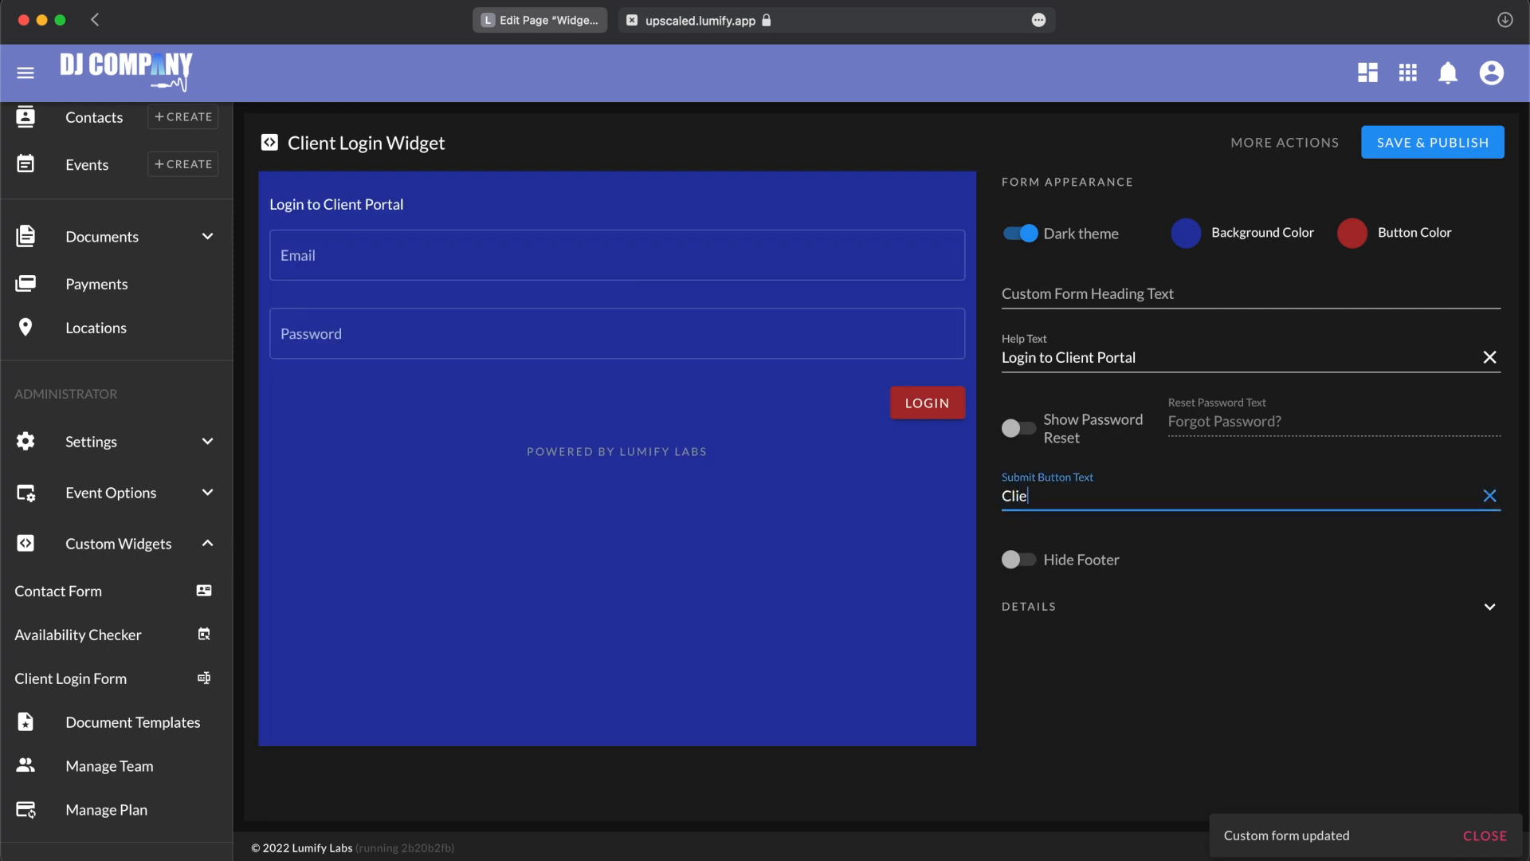
text(nt Portal)
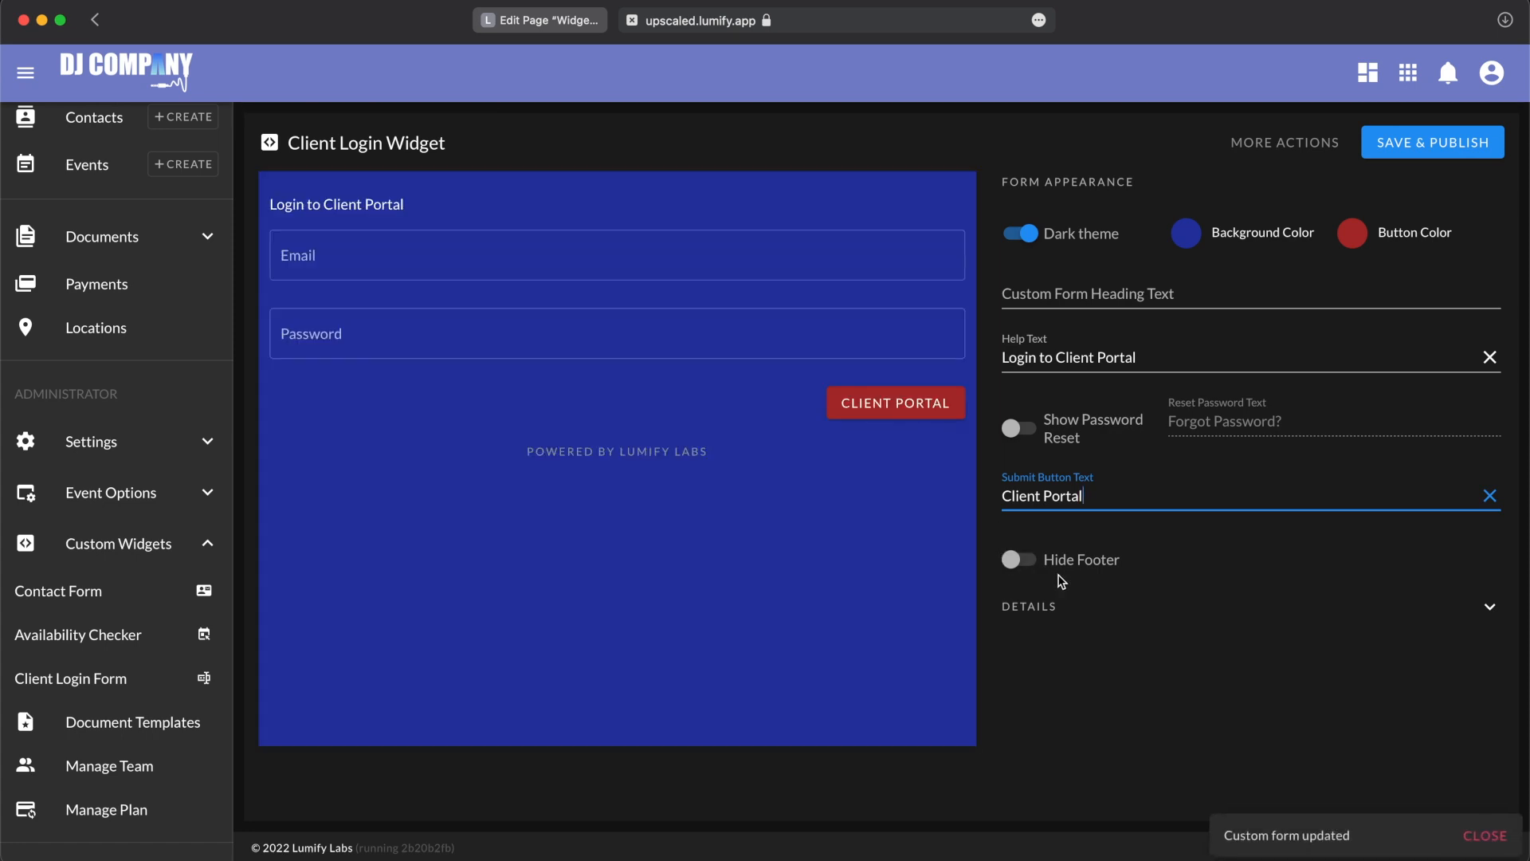
click(1065, 553)
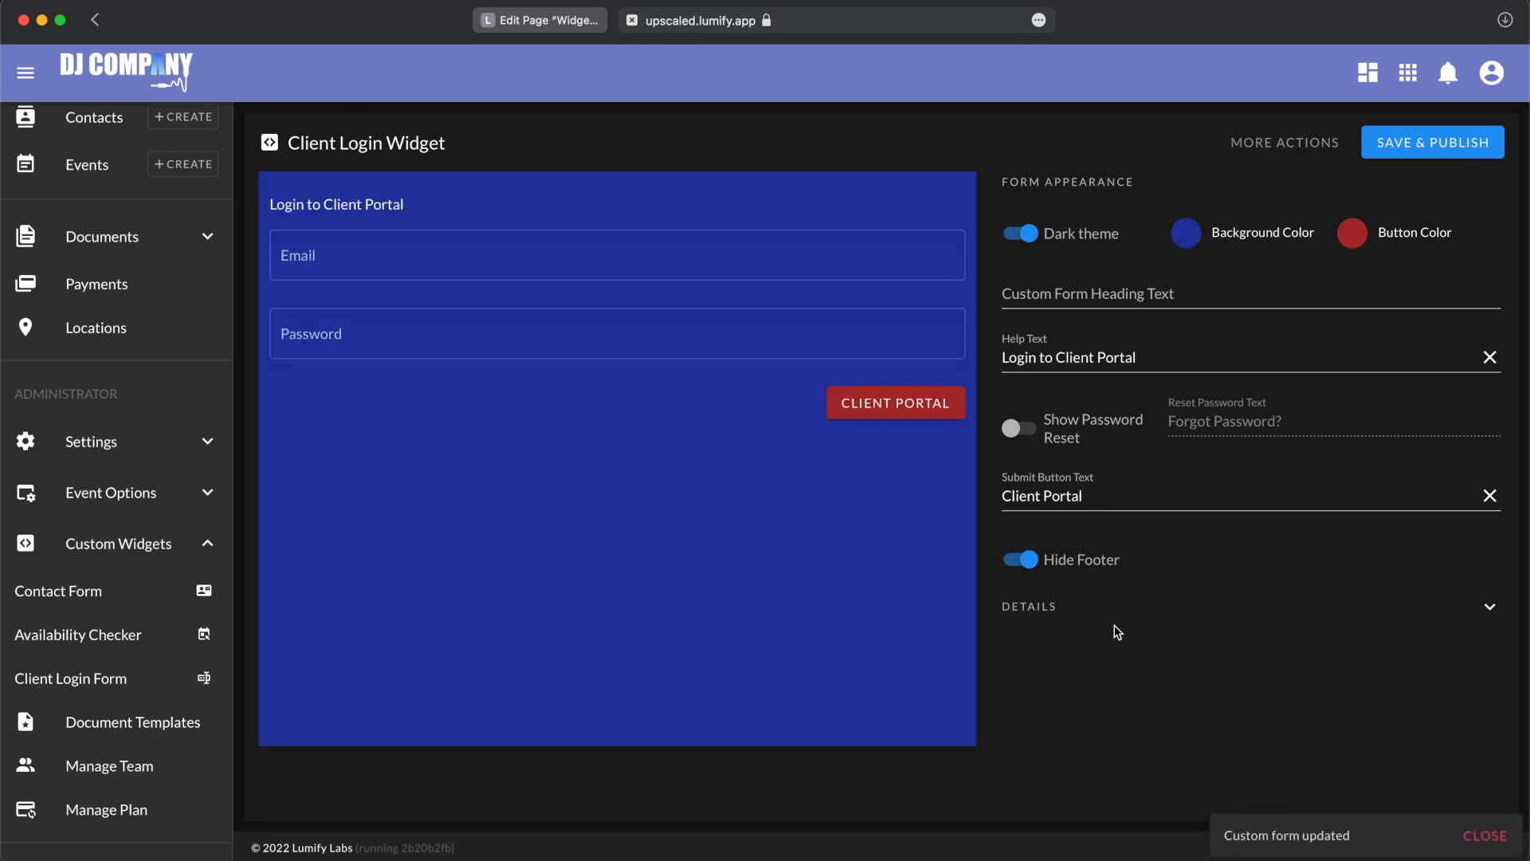
Step: Show the client login widget's details and copy its iframe embed code
click(1078, 612)
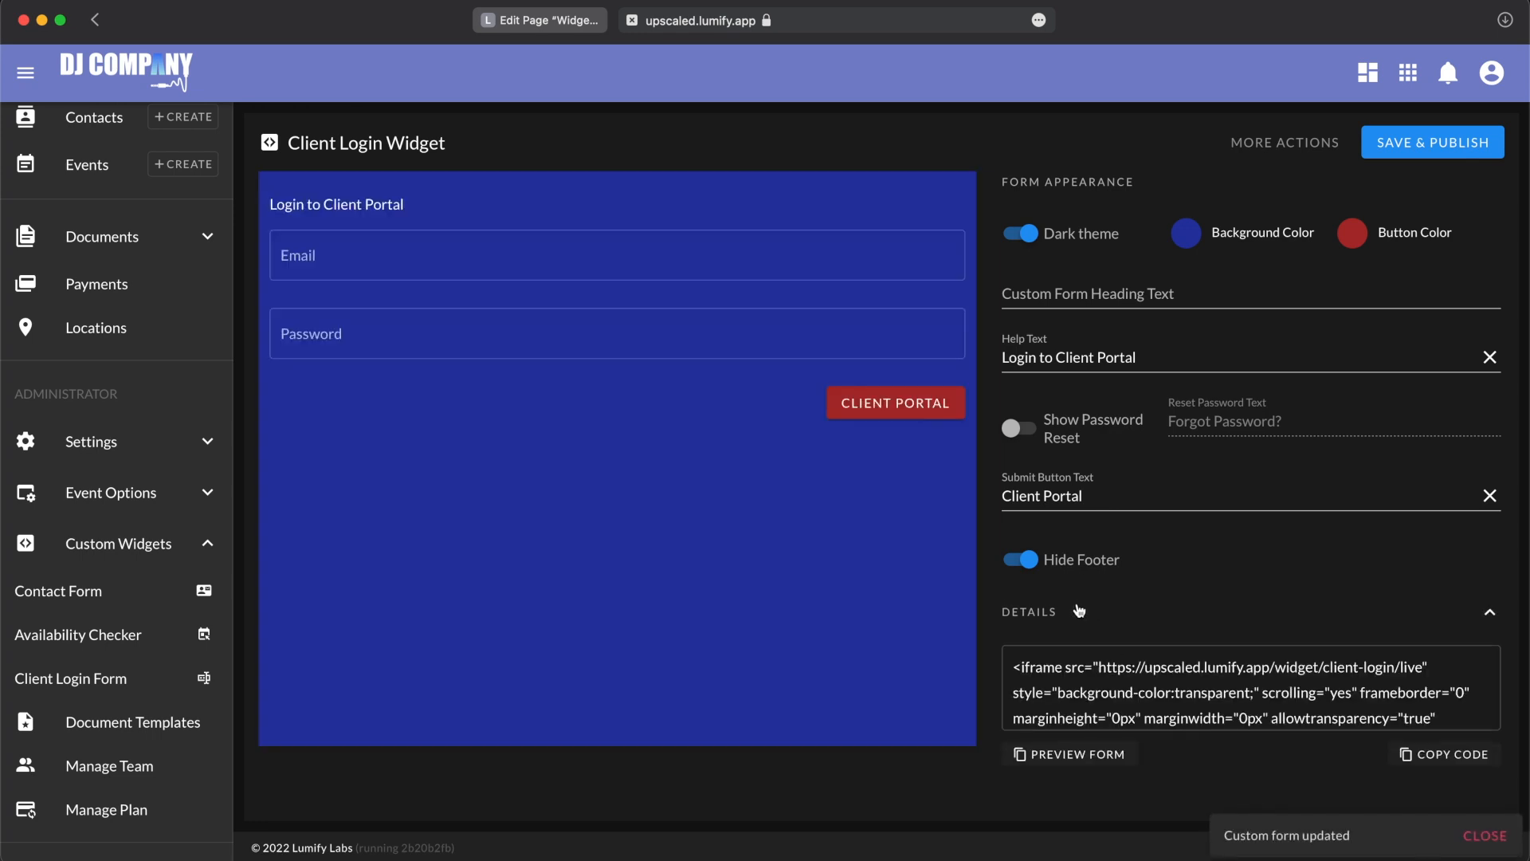
scroll(1096, 670, down, 1)
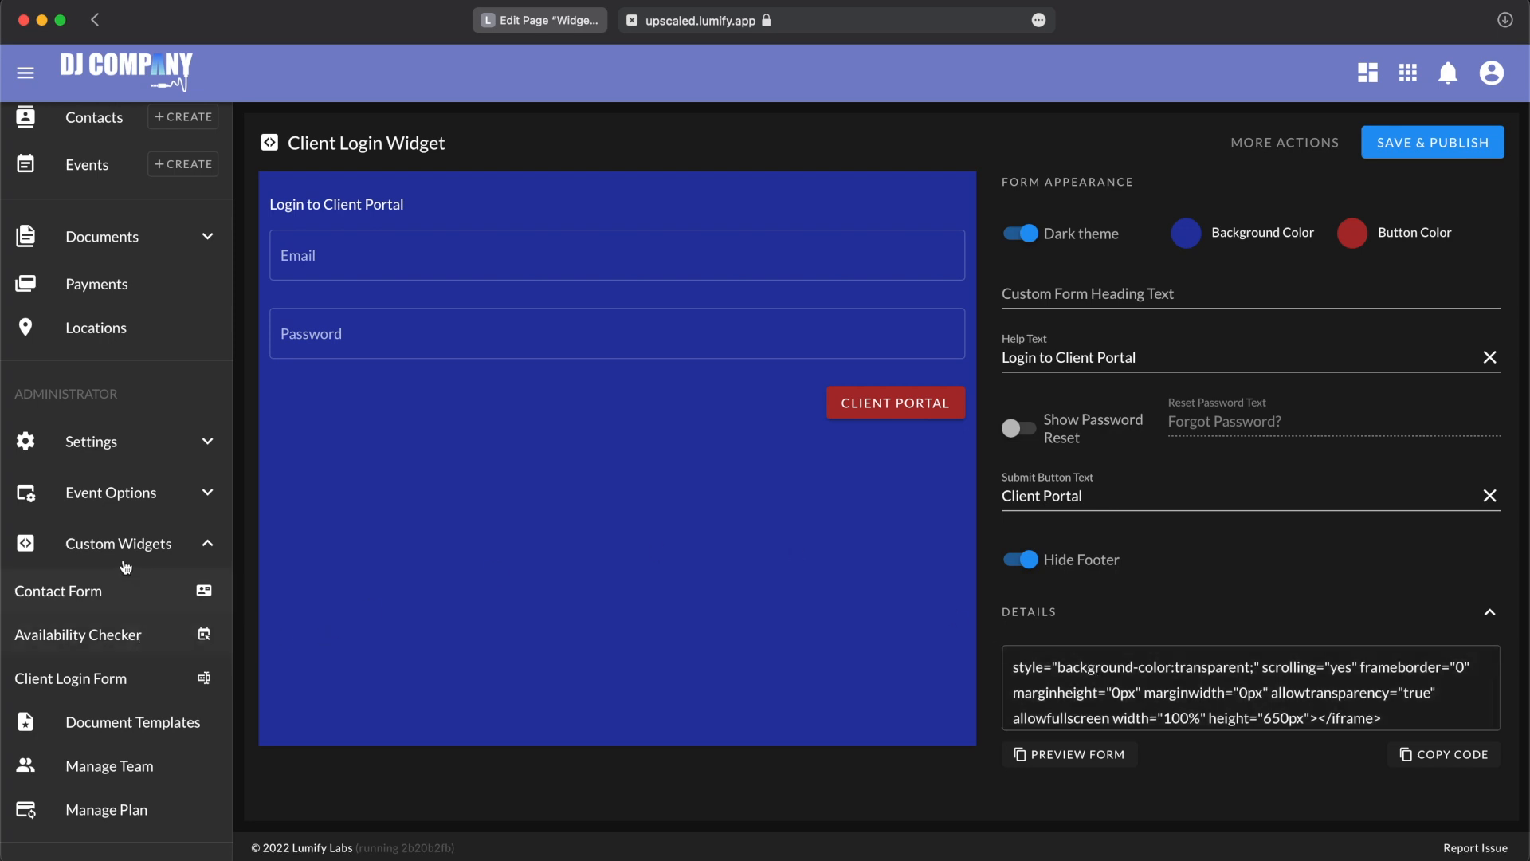
scroll(1141, 679, up, 1)
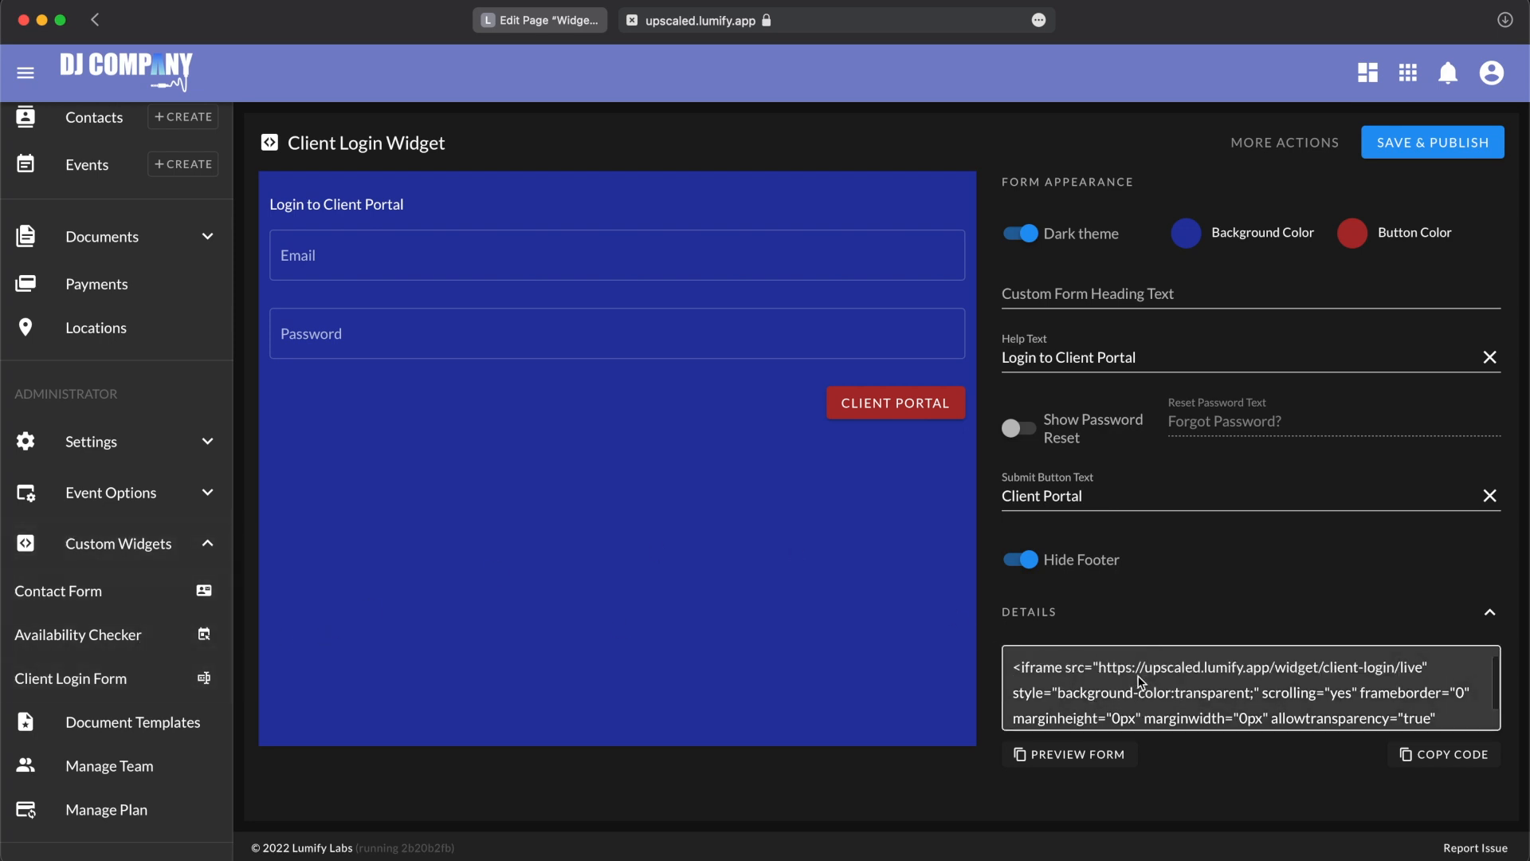
drag(1012, 668, 1426, 753)
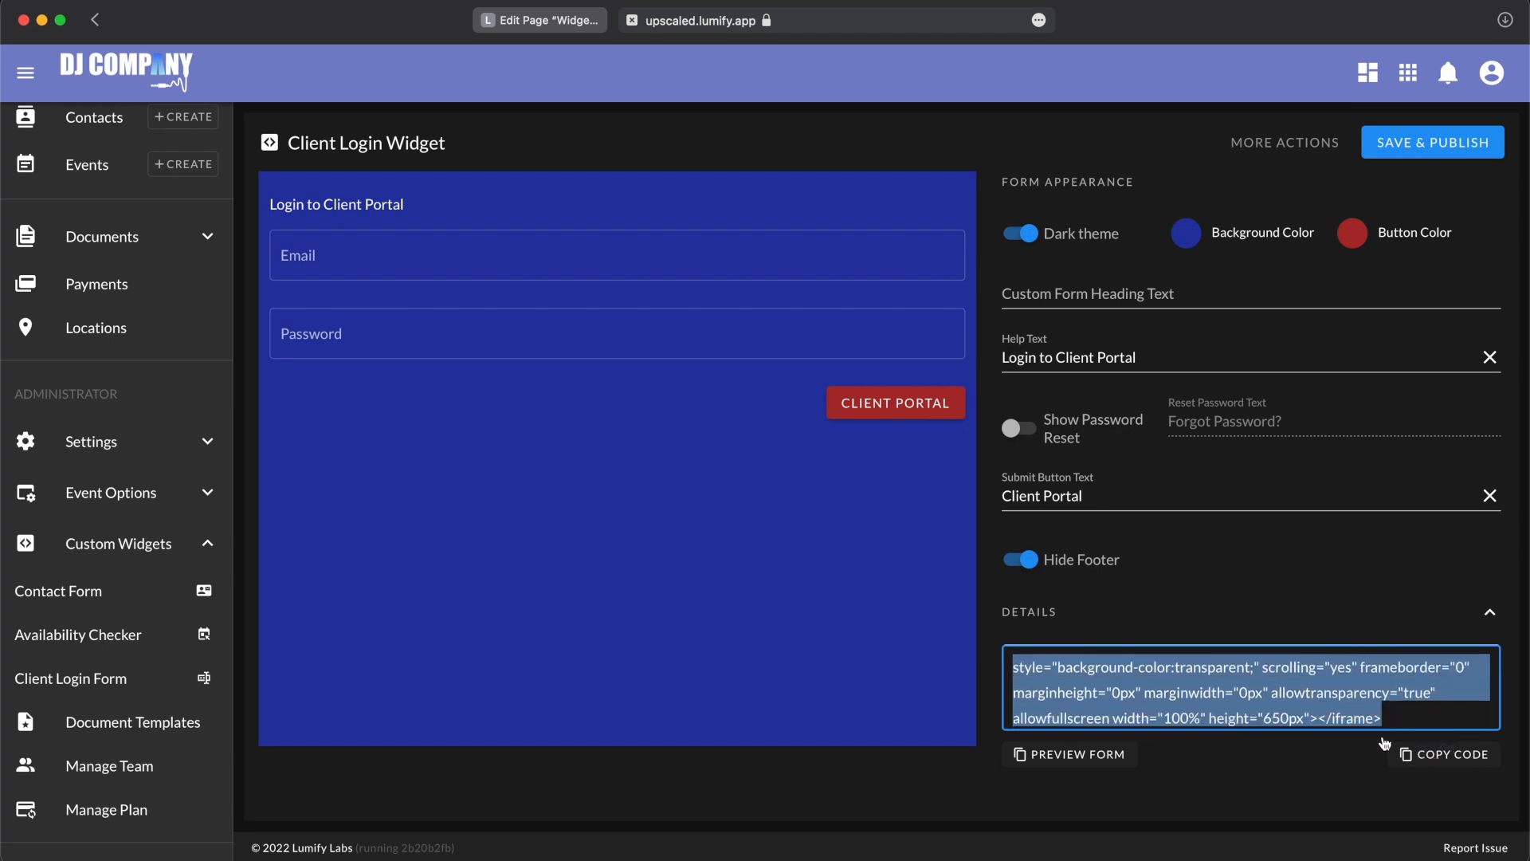
scroll(1312, 700, up, 1)
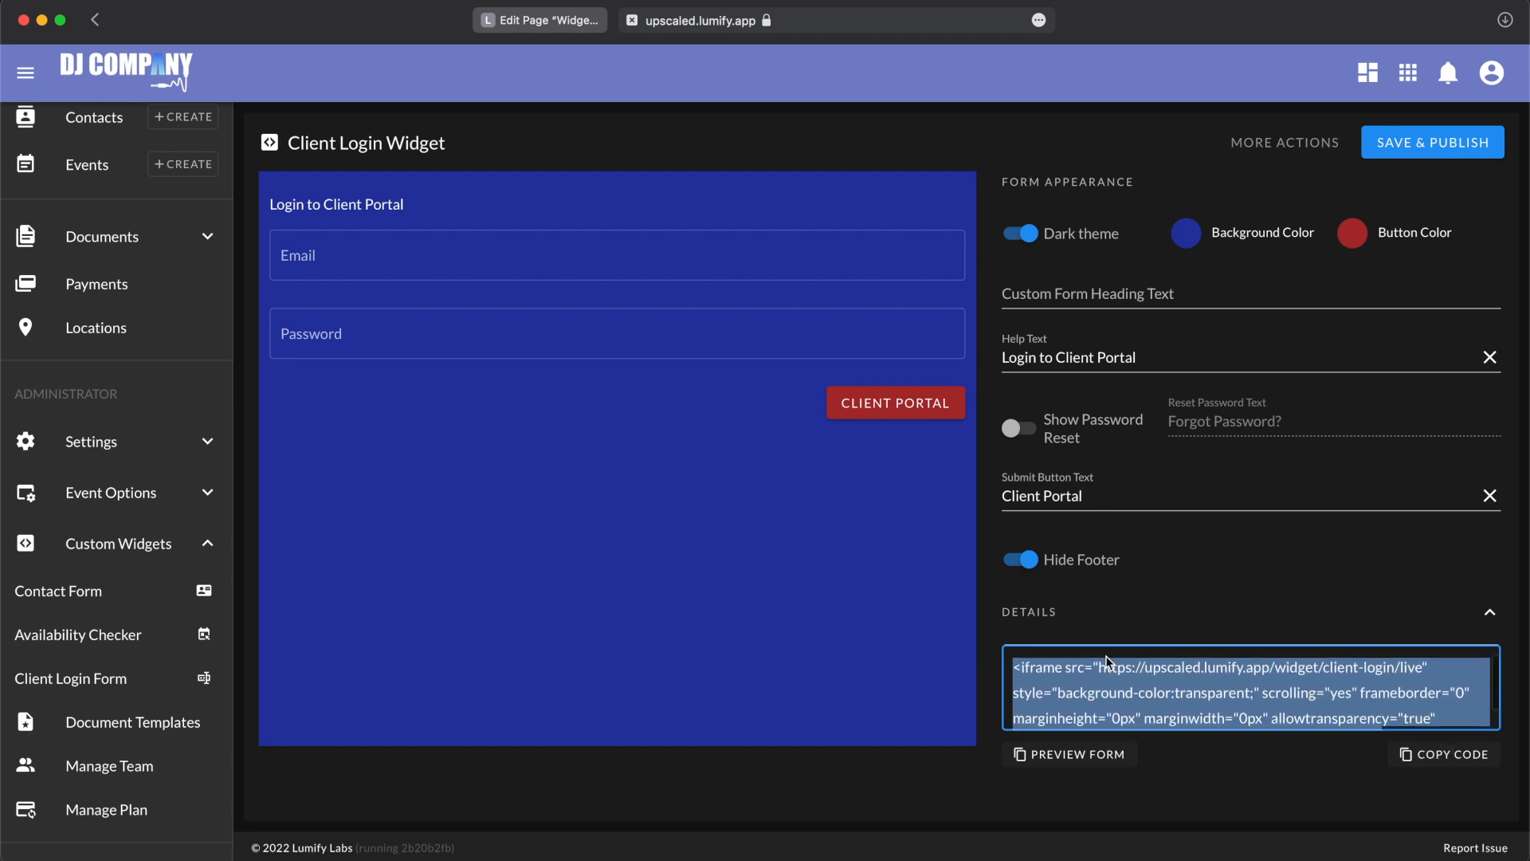
click(1238, 757)
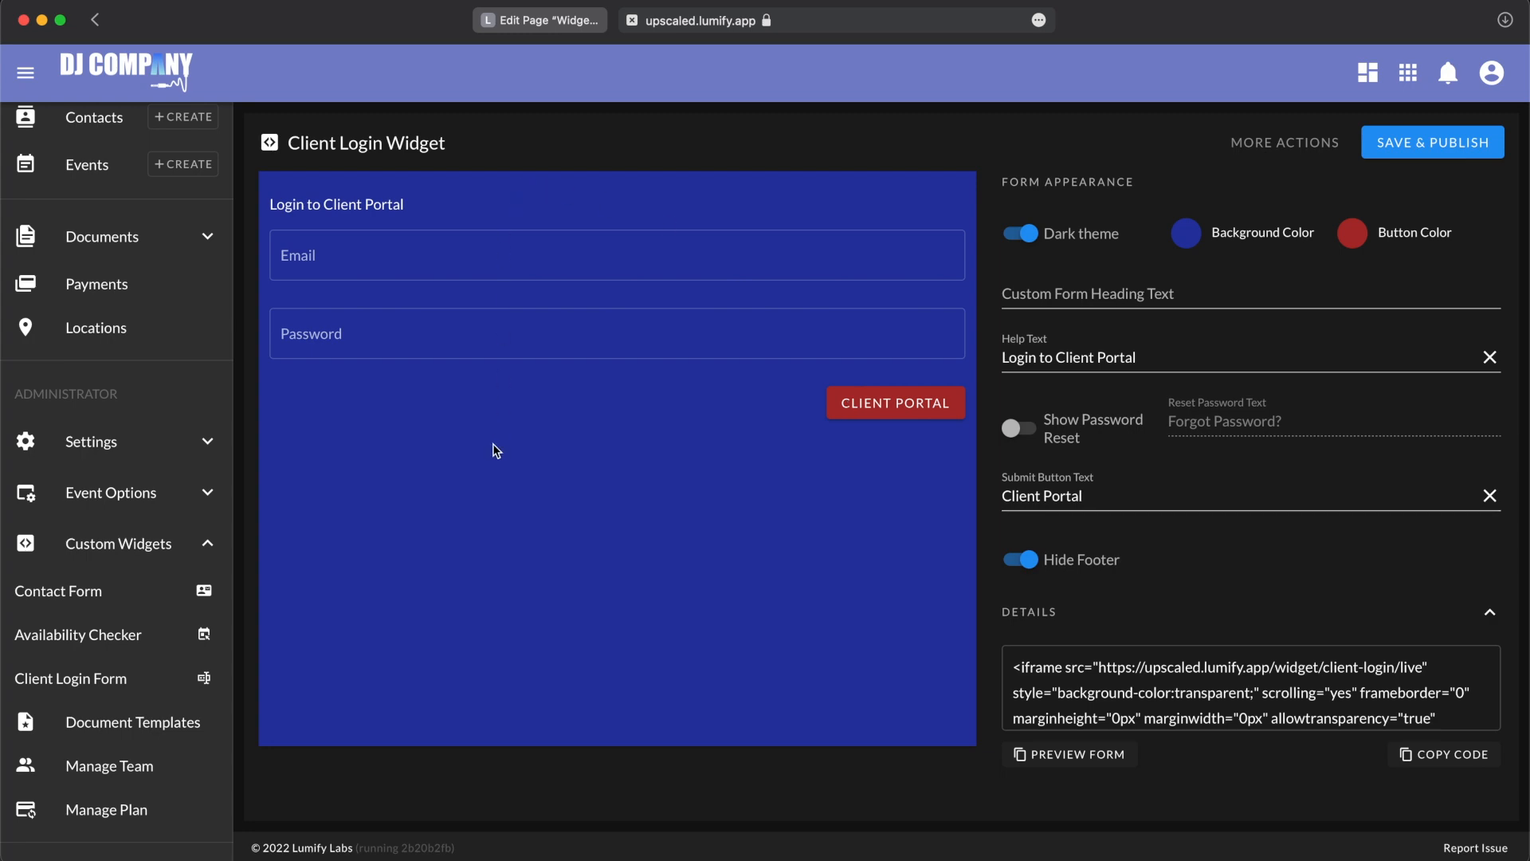
click(1134, 651)
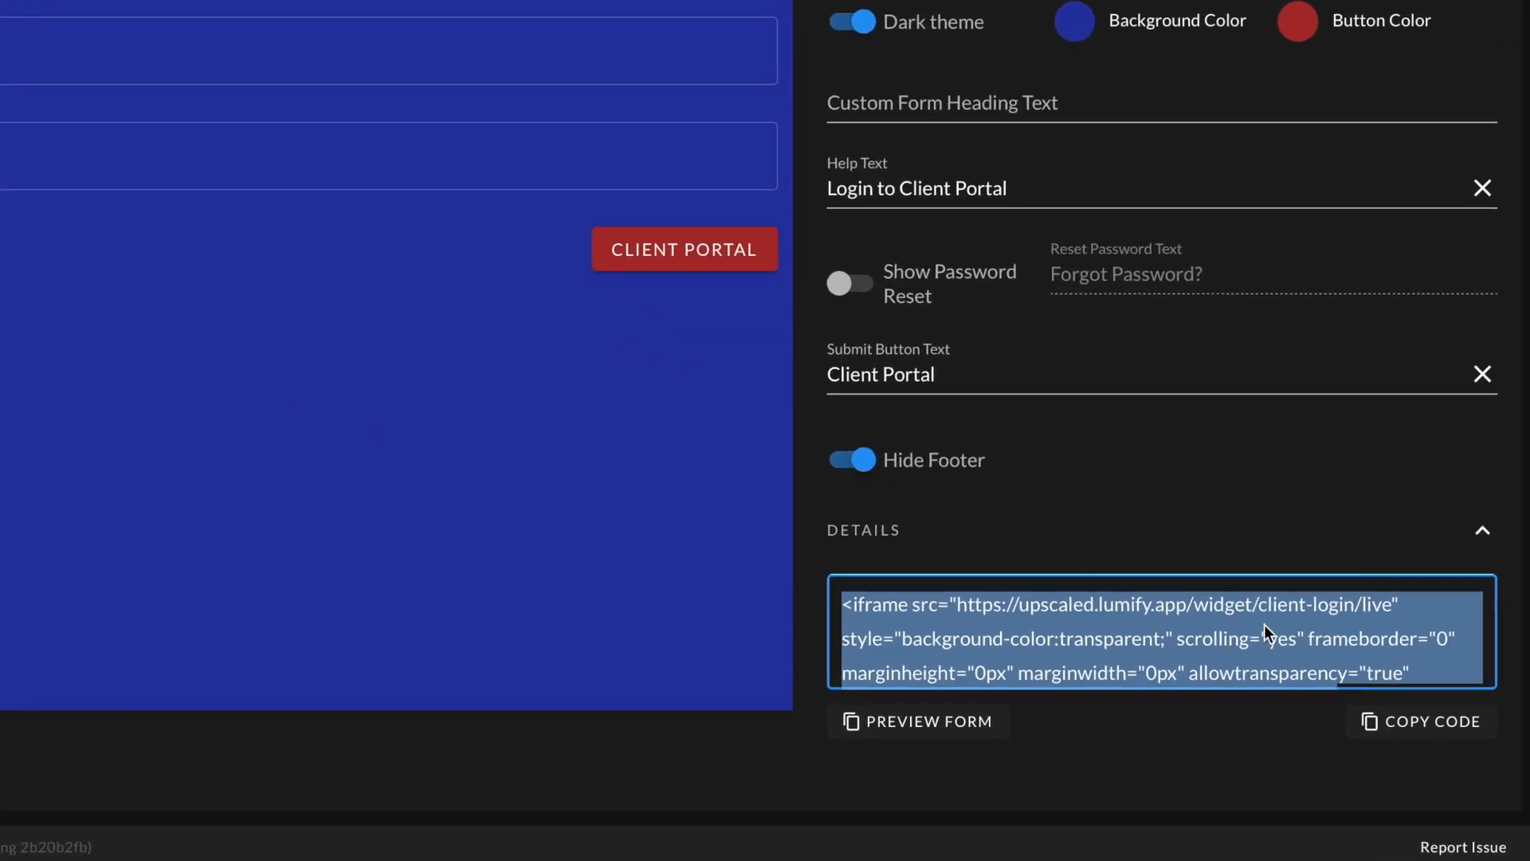
click(1449, 719)
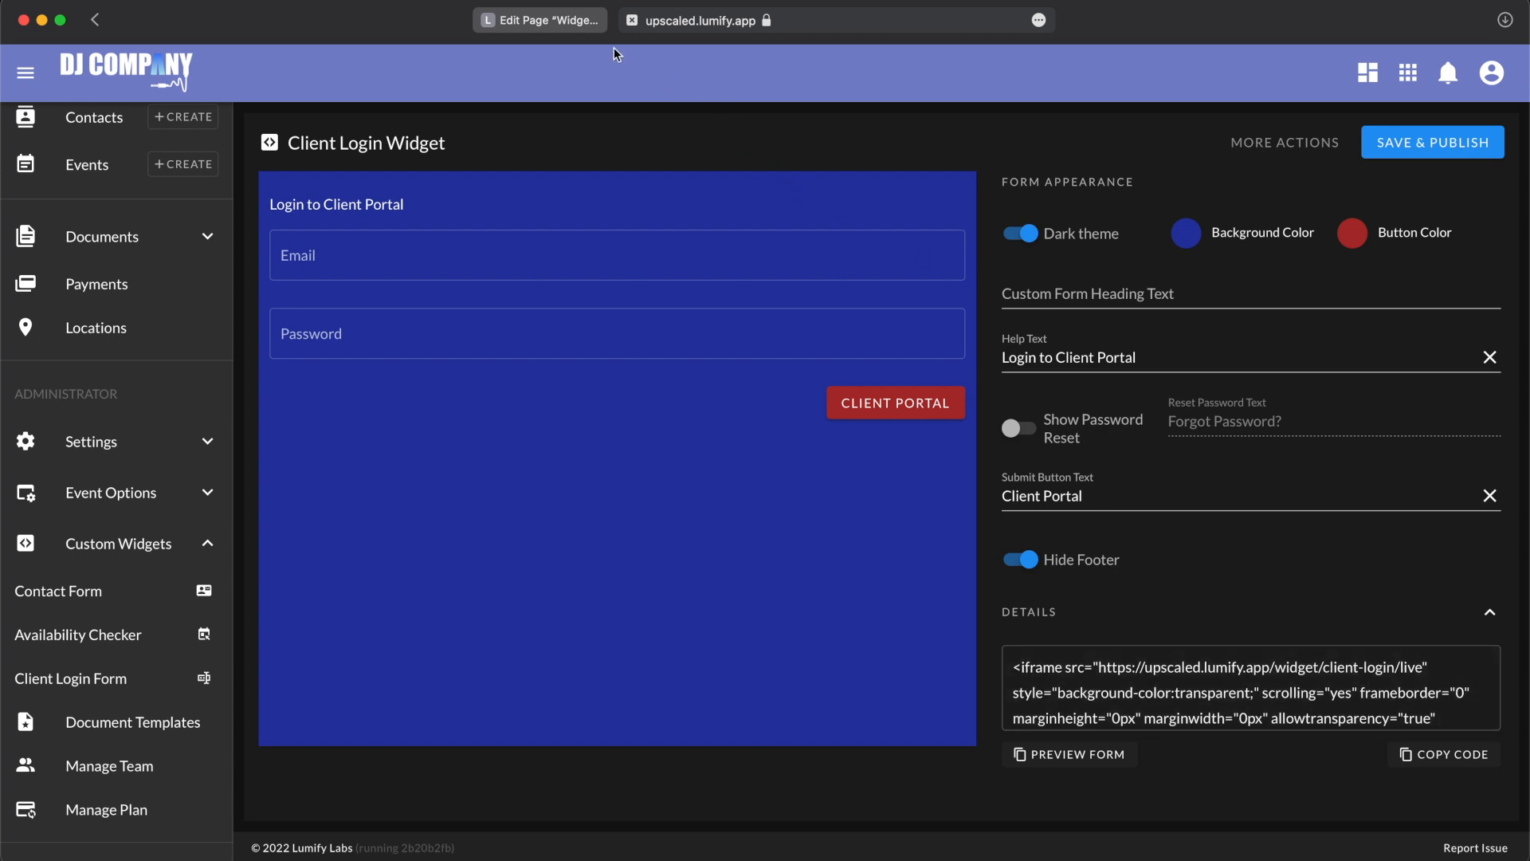
Step: Switch to WordPress, paste the embed code into the Widget Test page's content in text mode, and update the page
click(571, 25)
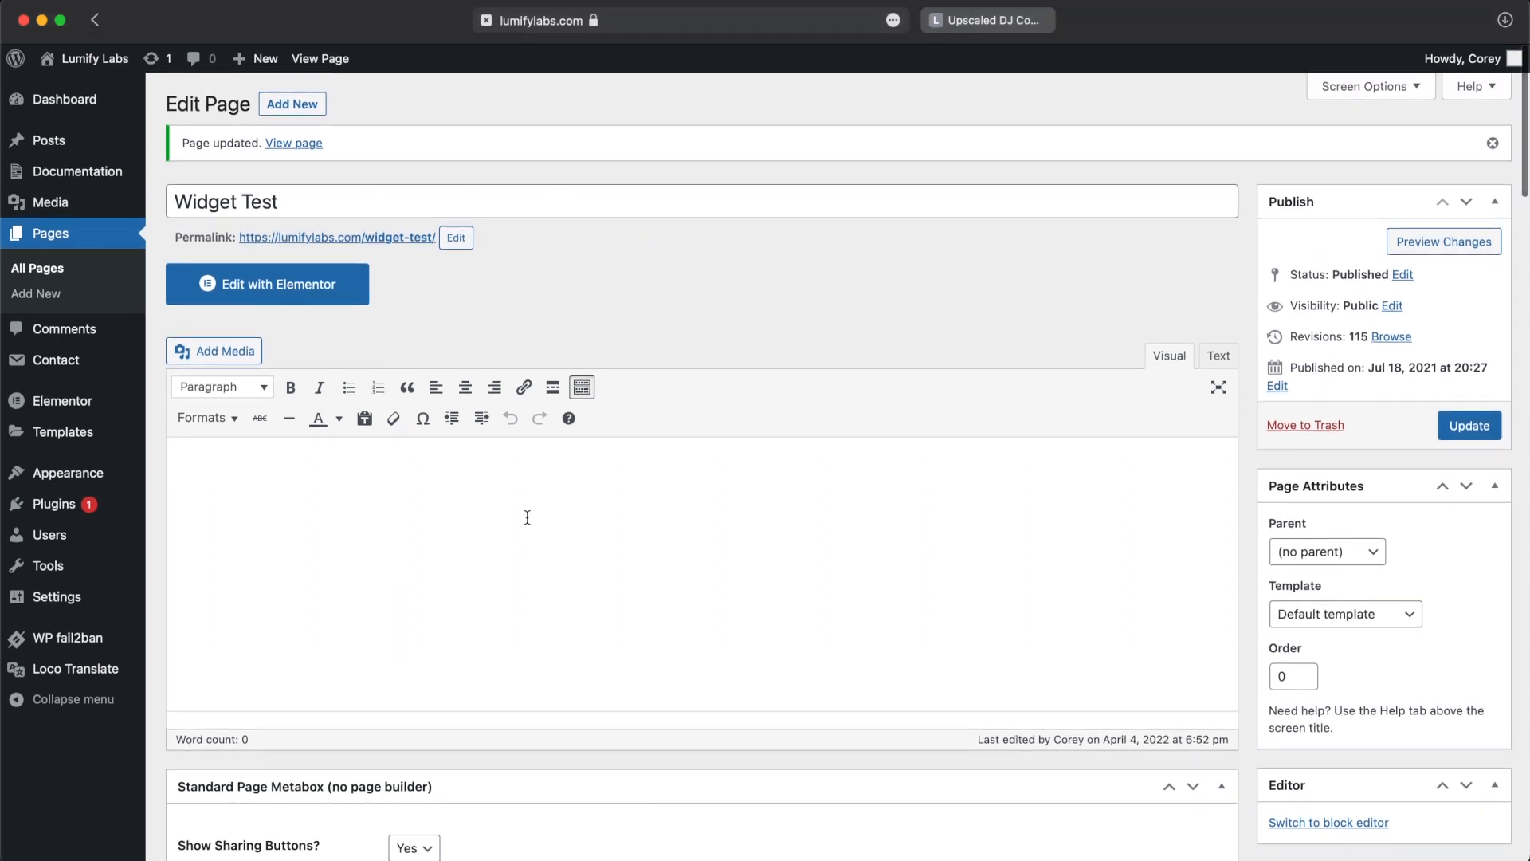
click(1218, 359)
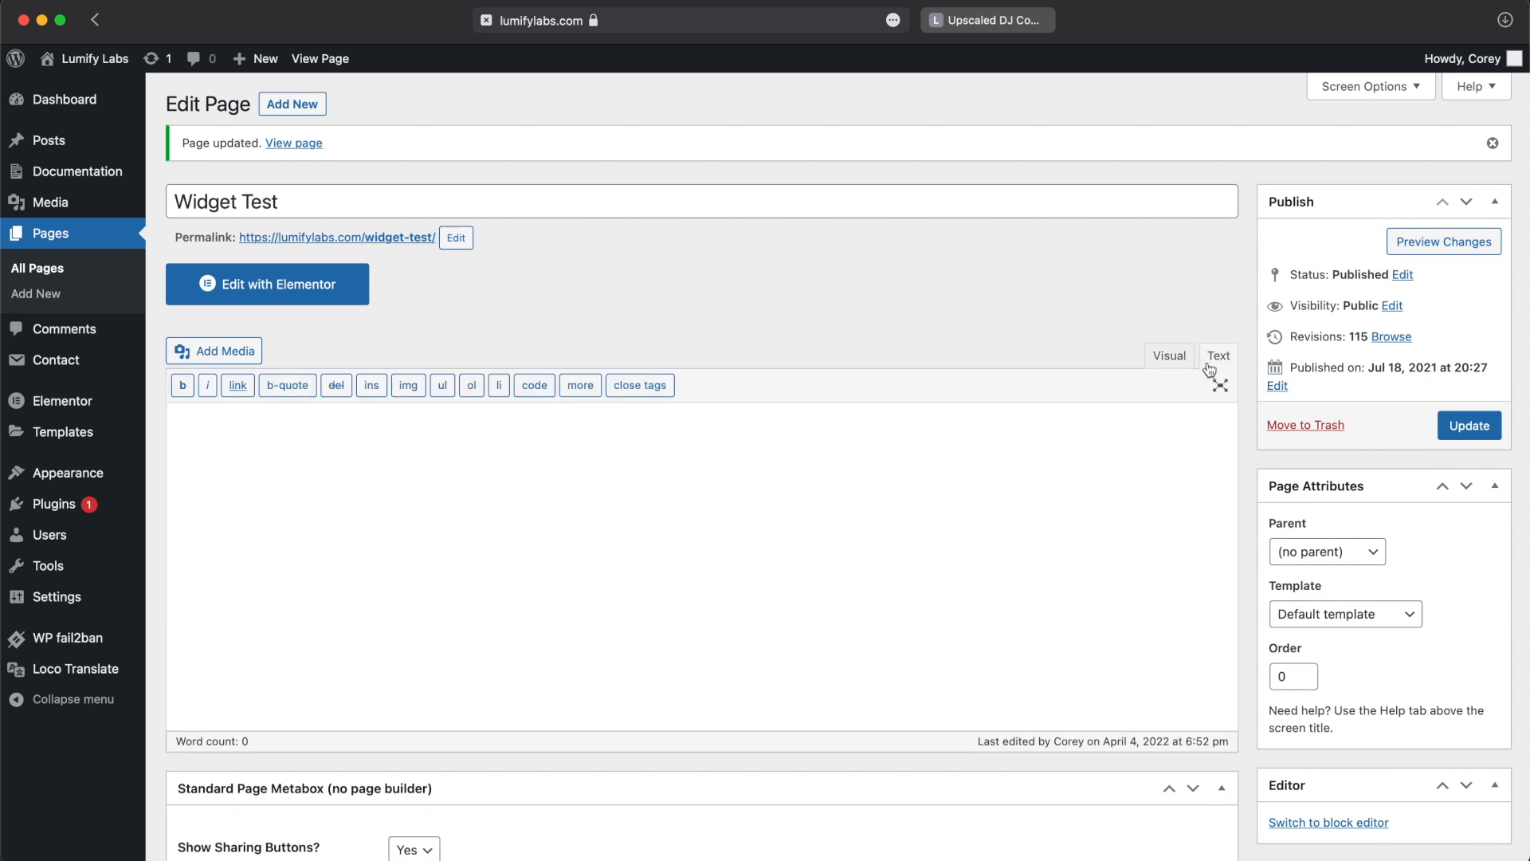
click(1169, 360)
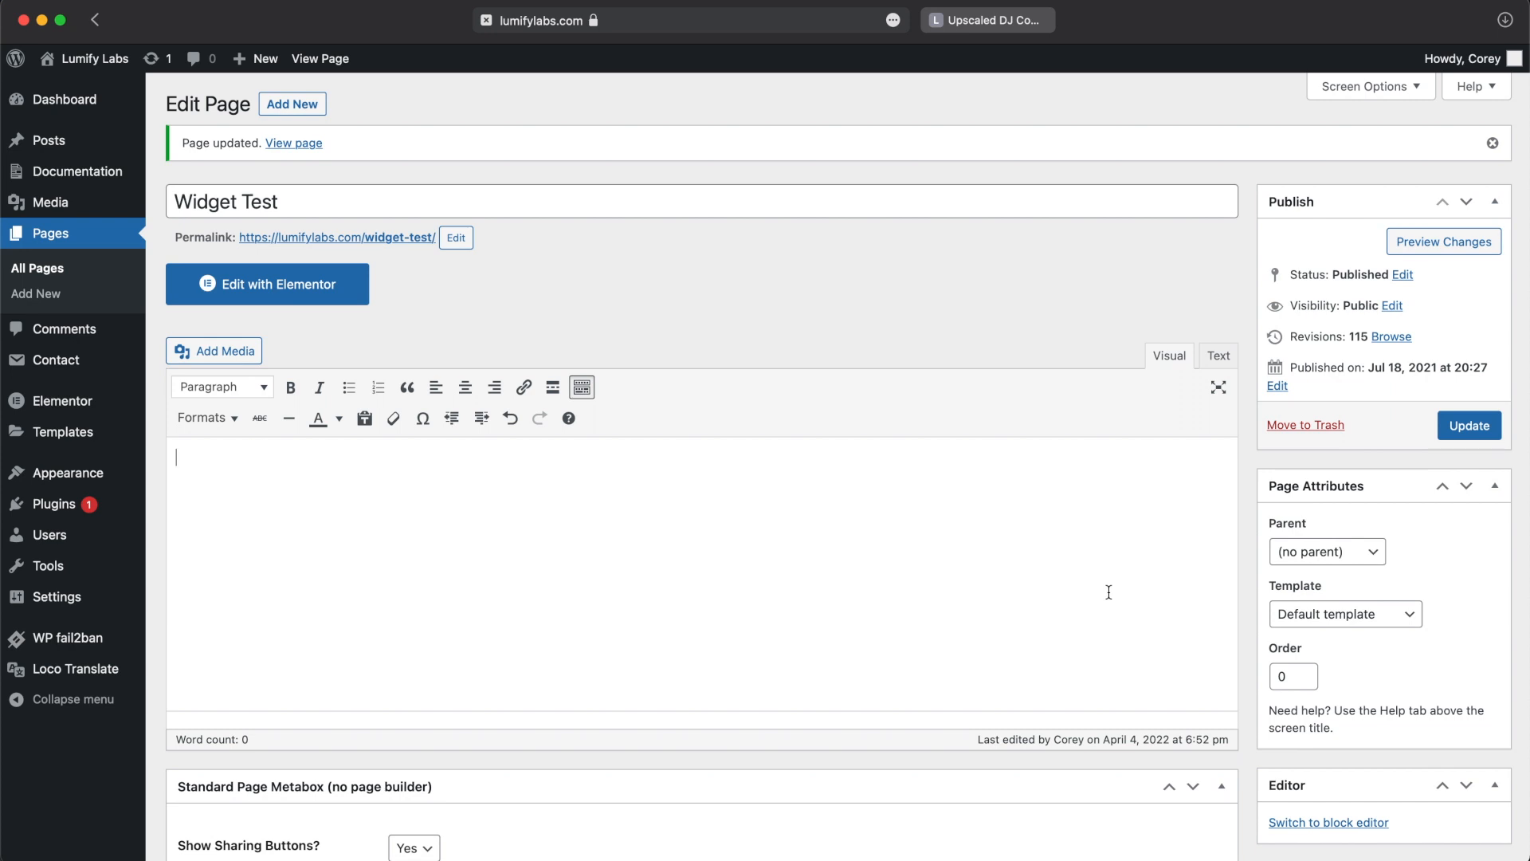
click(1218, 358)
click(1117, 481)
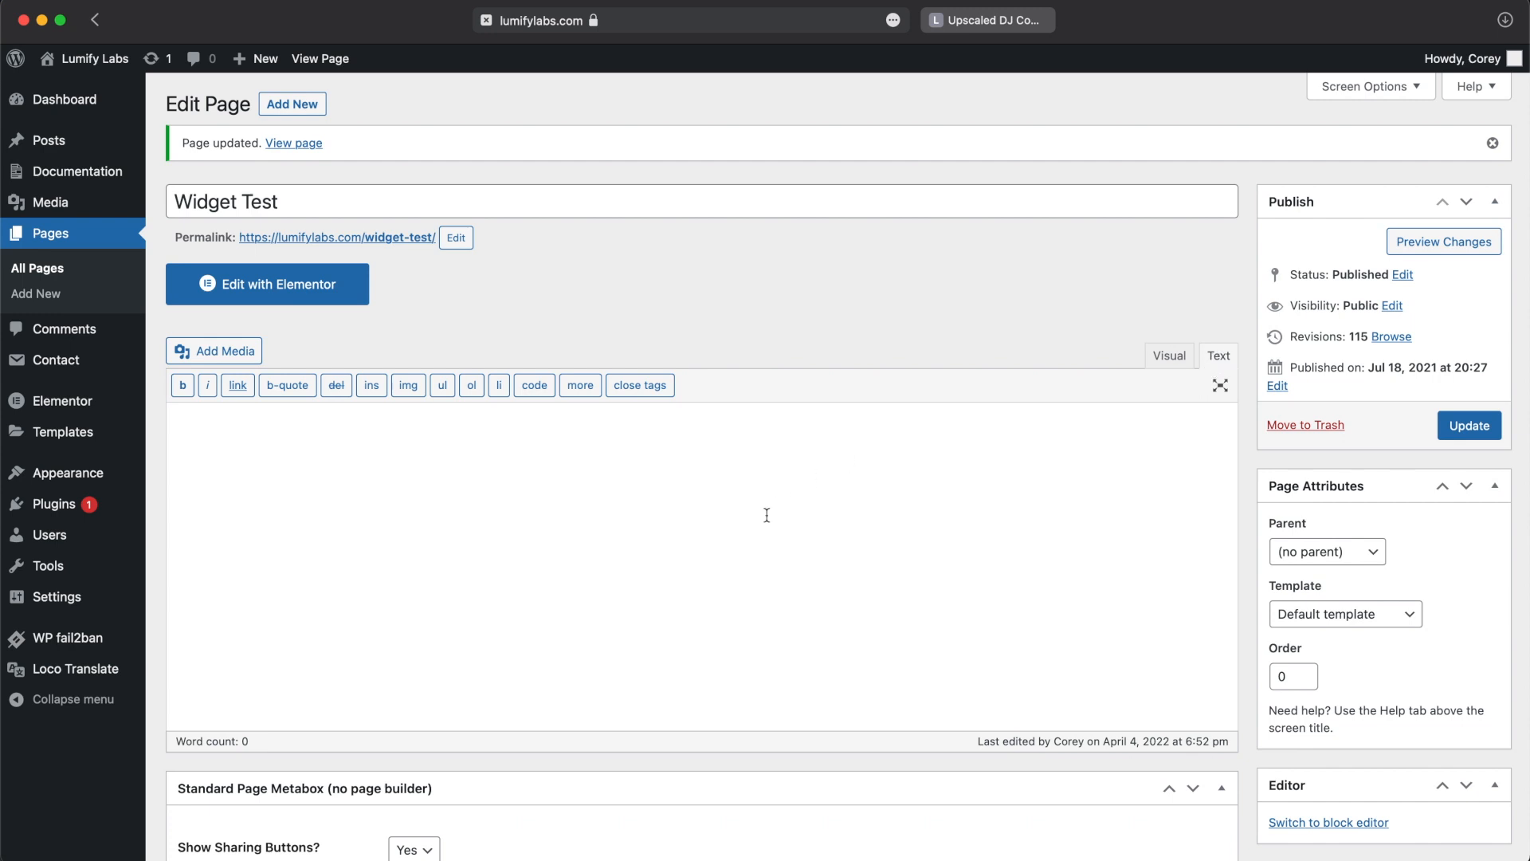
key(super+v)
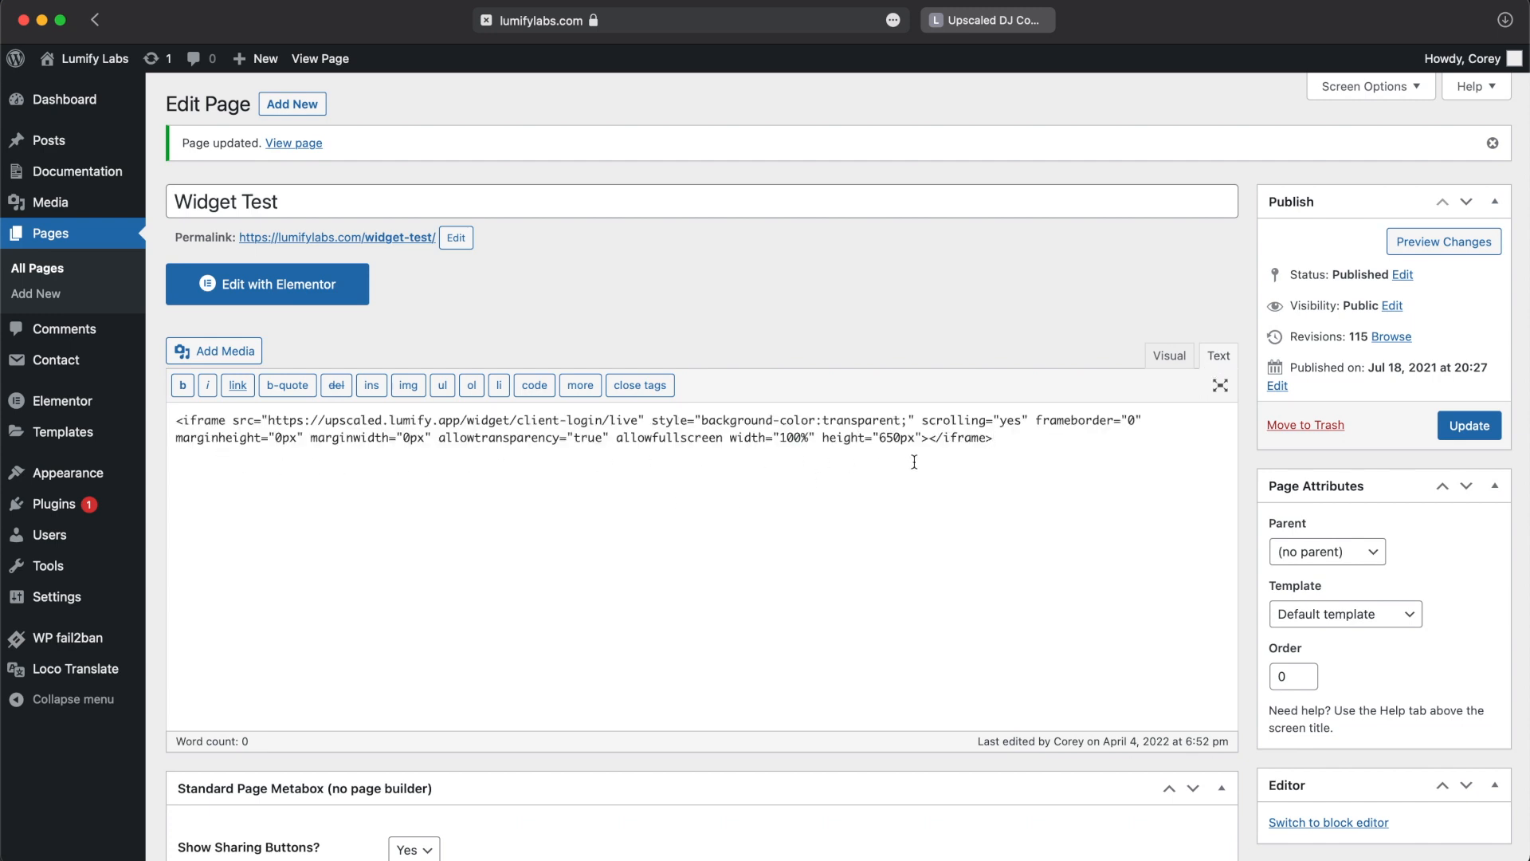
click(1462, 438)
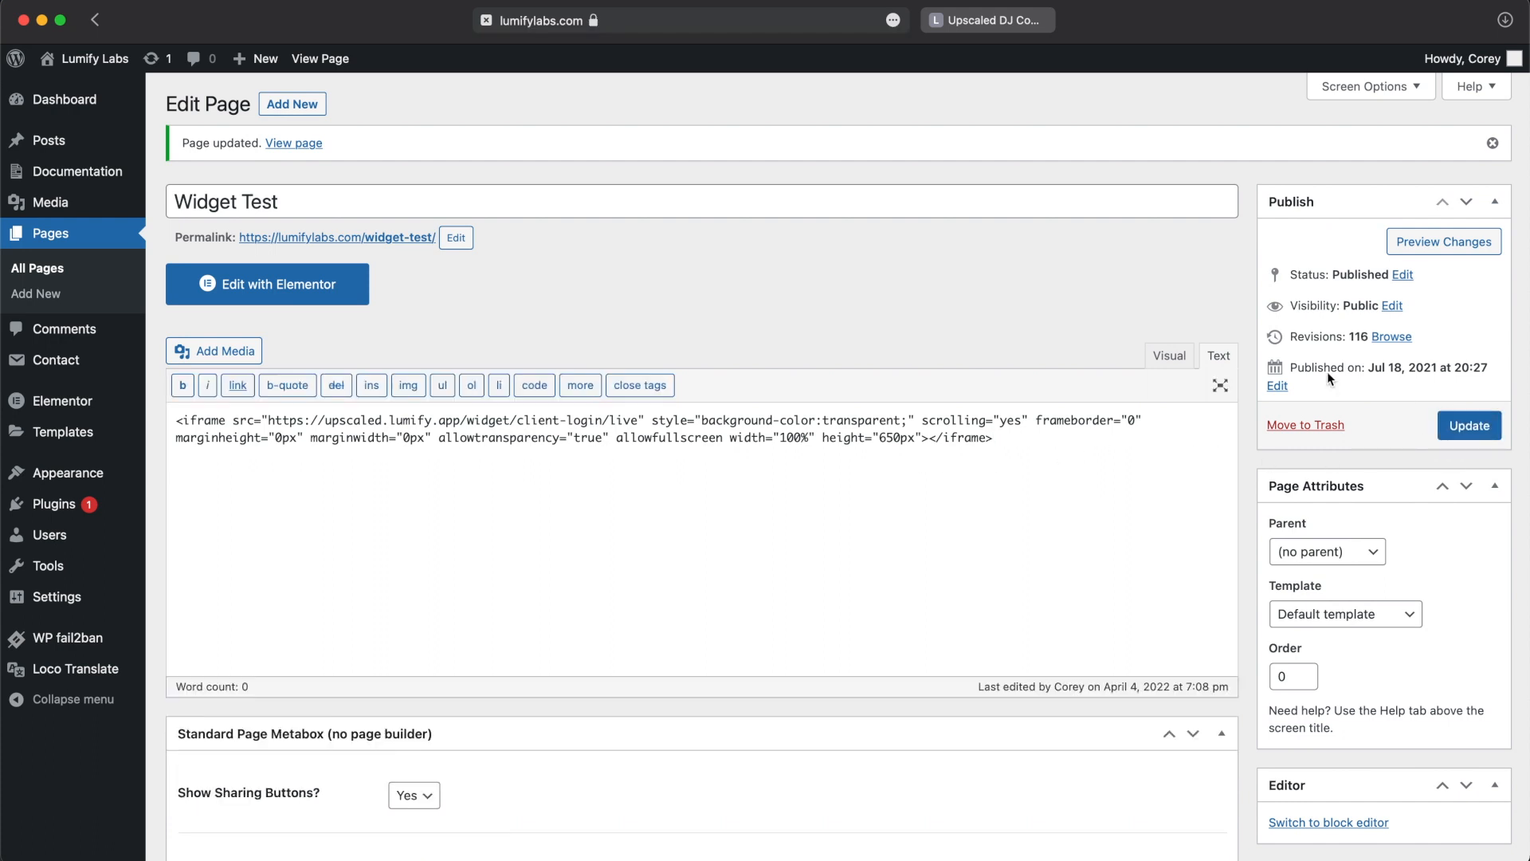
Step: Check the embedded login form in the visual editor and on the published Widget Test page
click(1181, 356)
scroll(504, 585, down, 3)
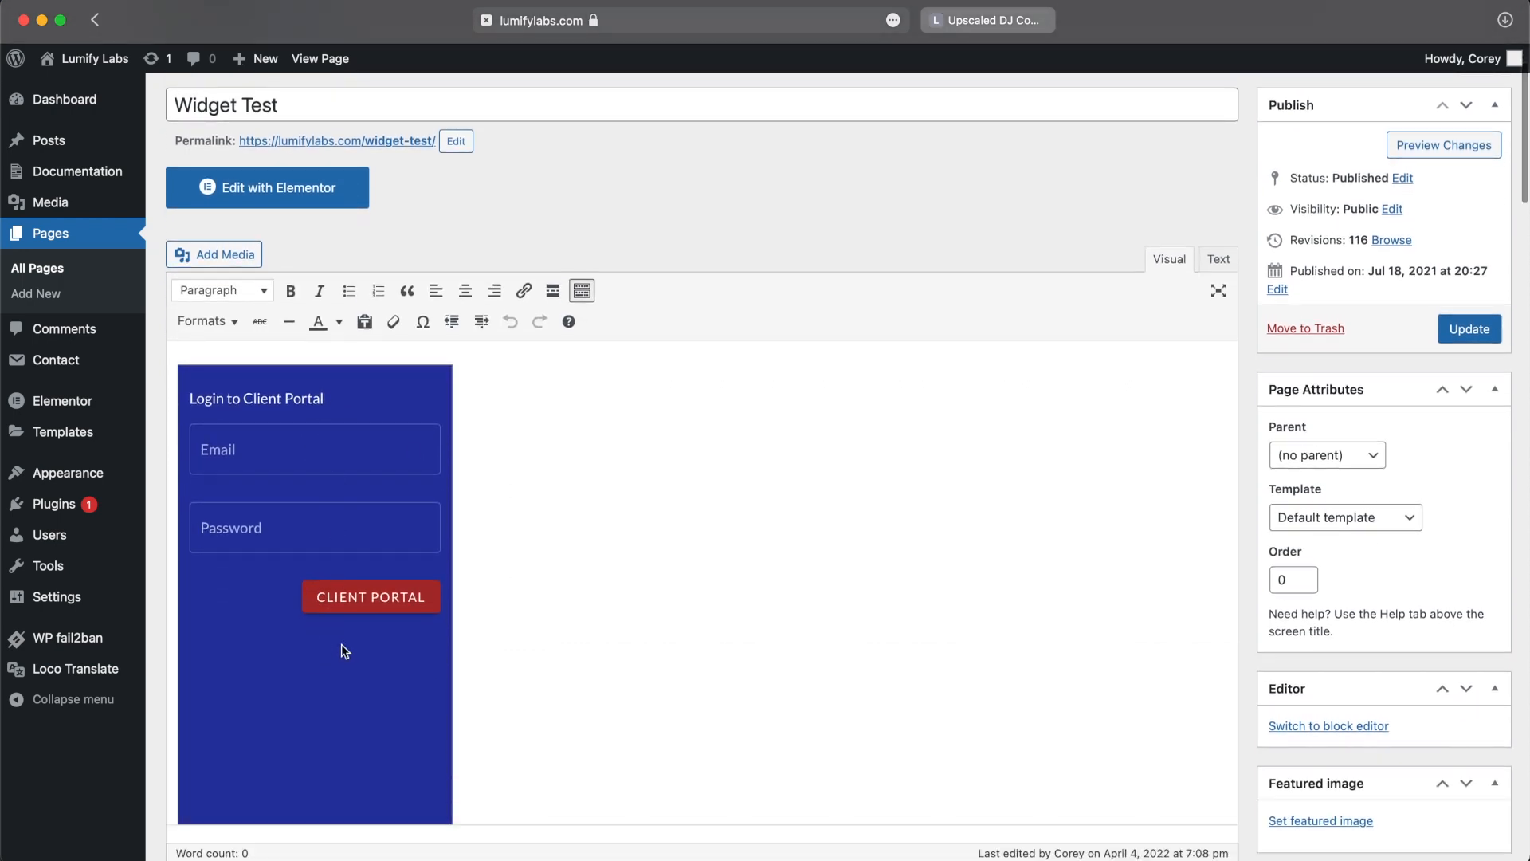
scroll(346, 643, up, 3)
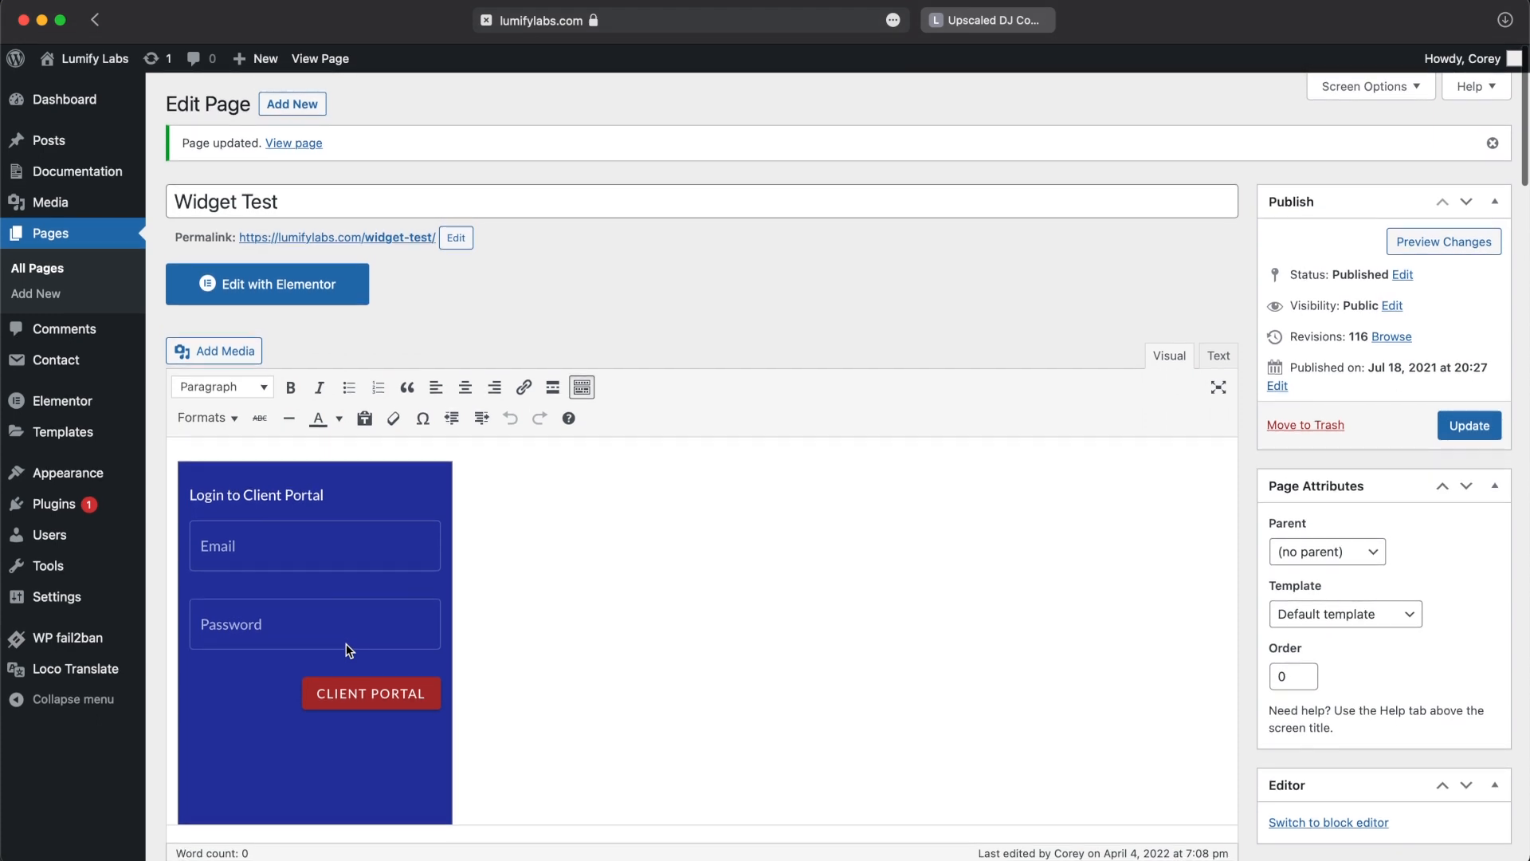
click(298, 144)
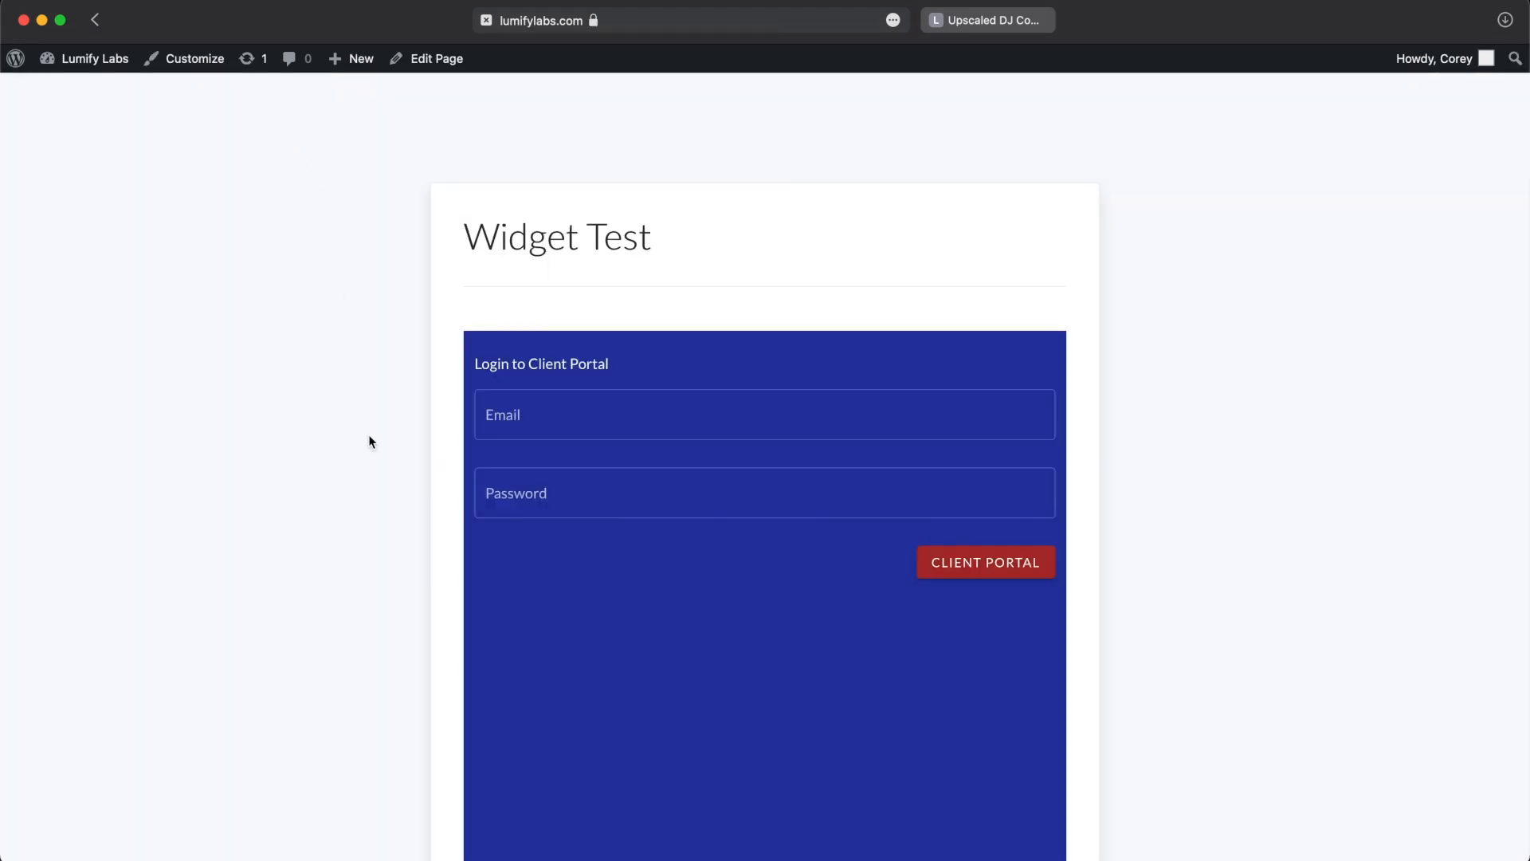
scroll(471, 519, down, 3)
scroll(471, 519, up, 3)
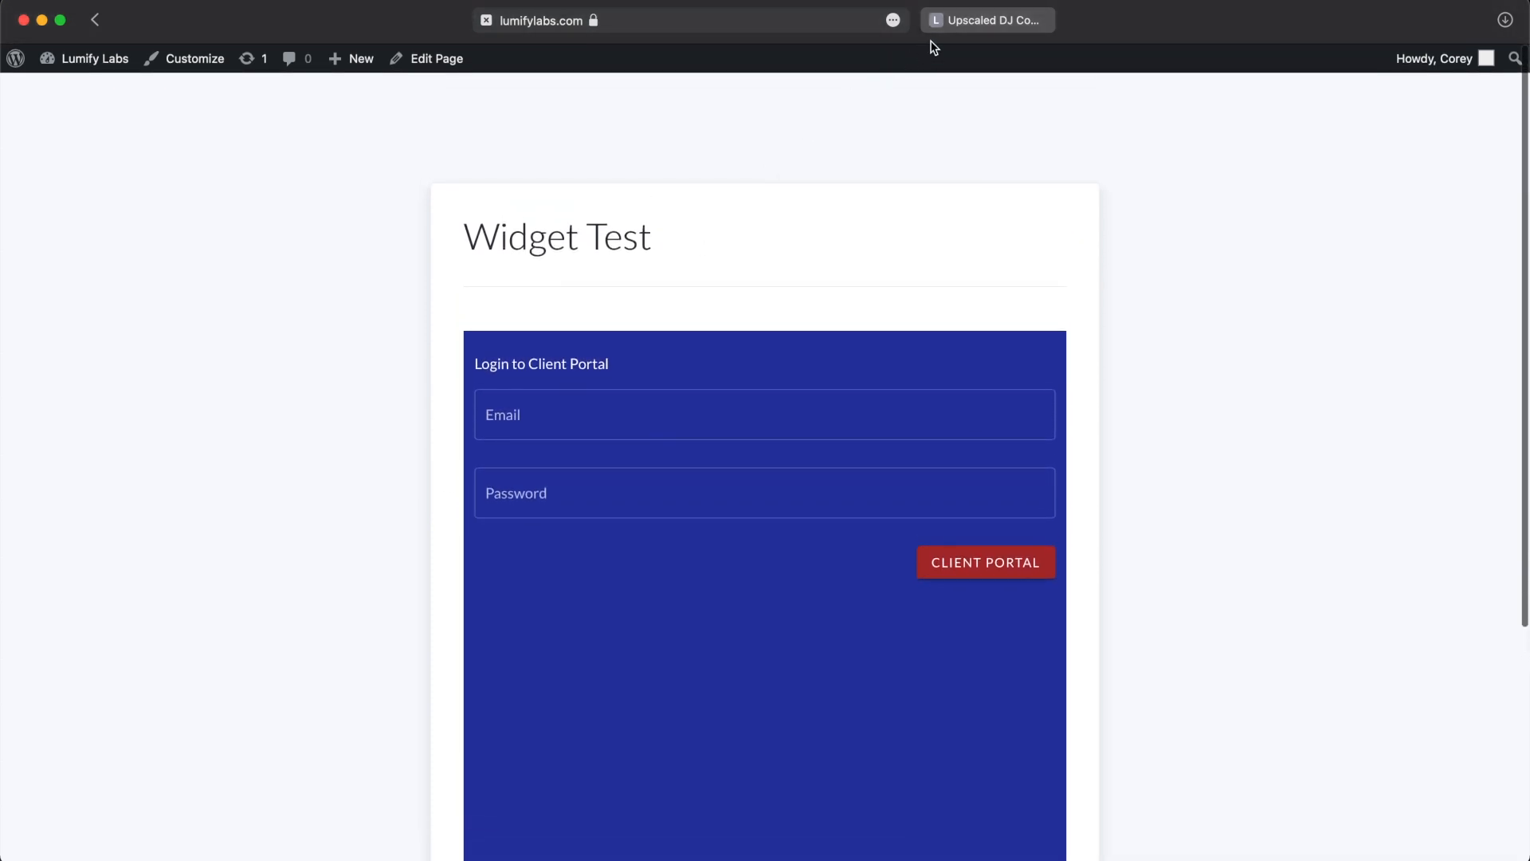
Step: Switch back to the Lumify client login widget editor and clear the form's help text
click(964, 21)
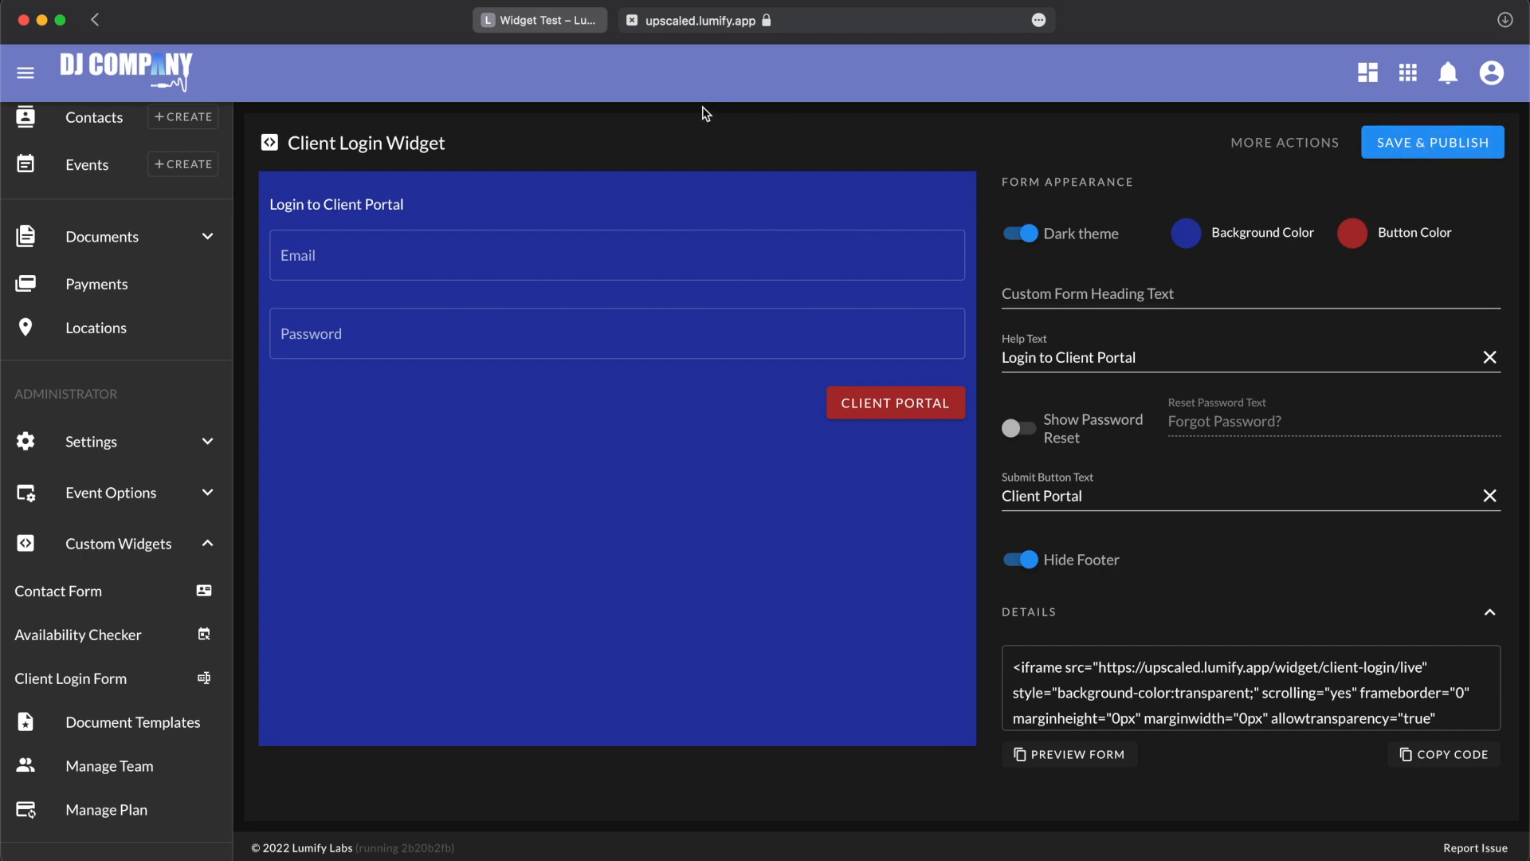
click(534, 21)
click(972, 22)
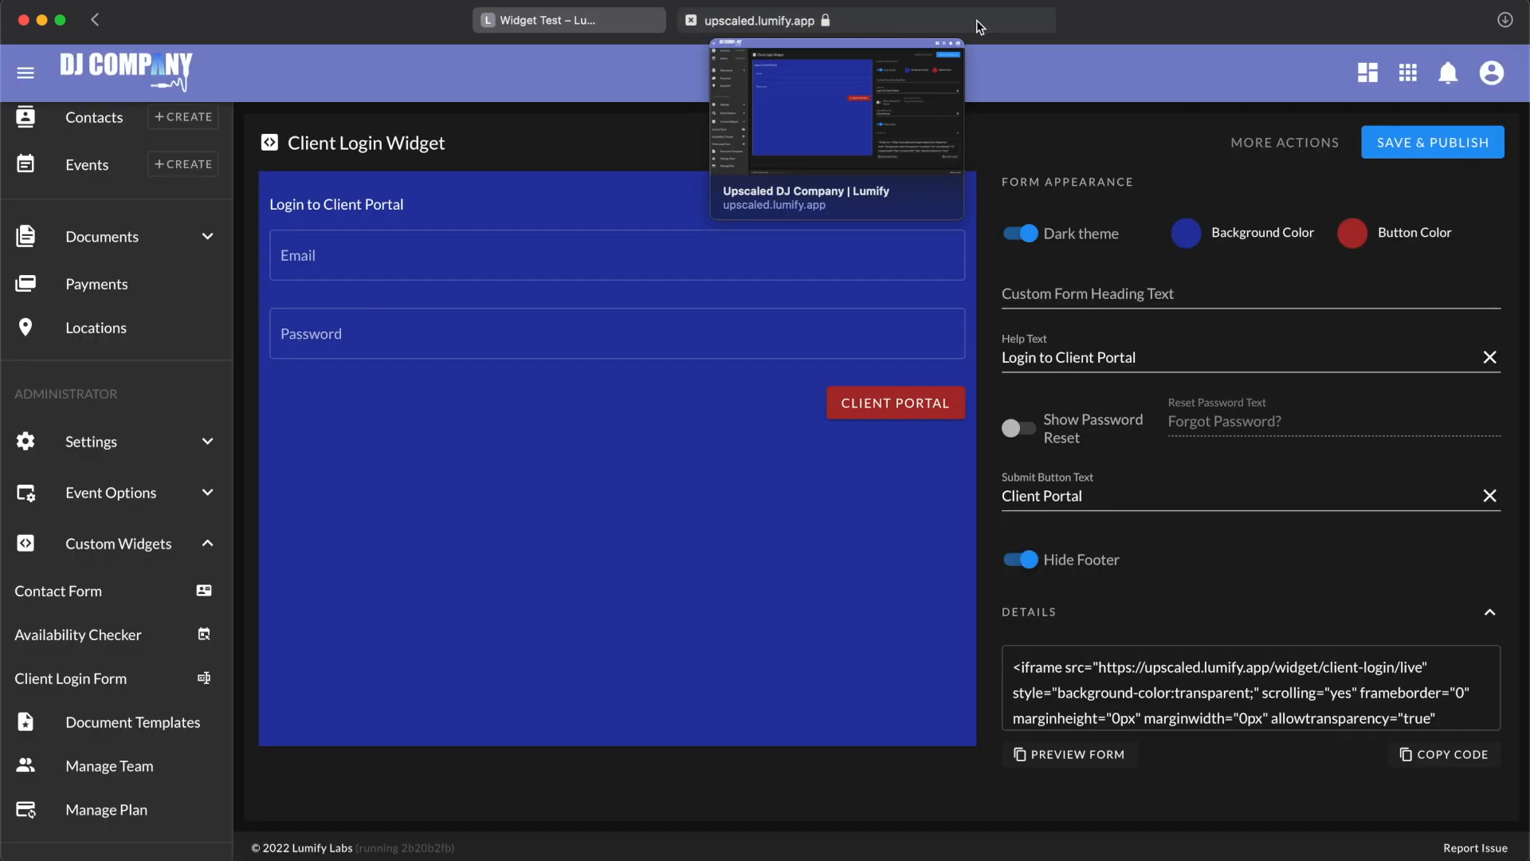
click(1489, 357)
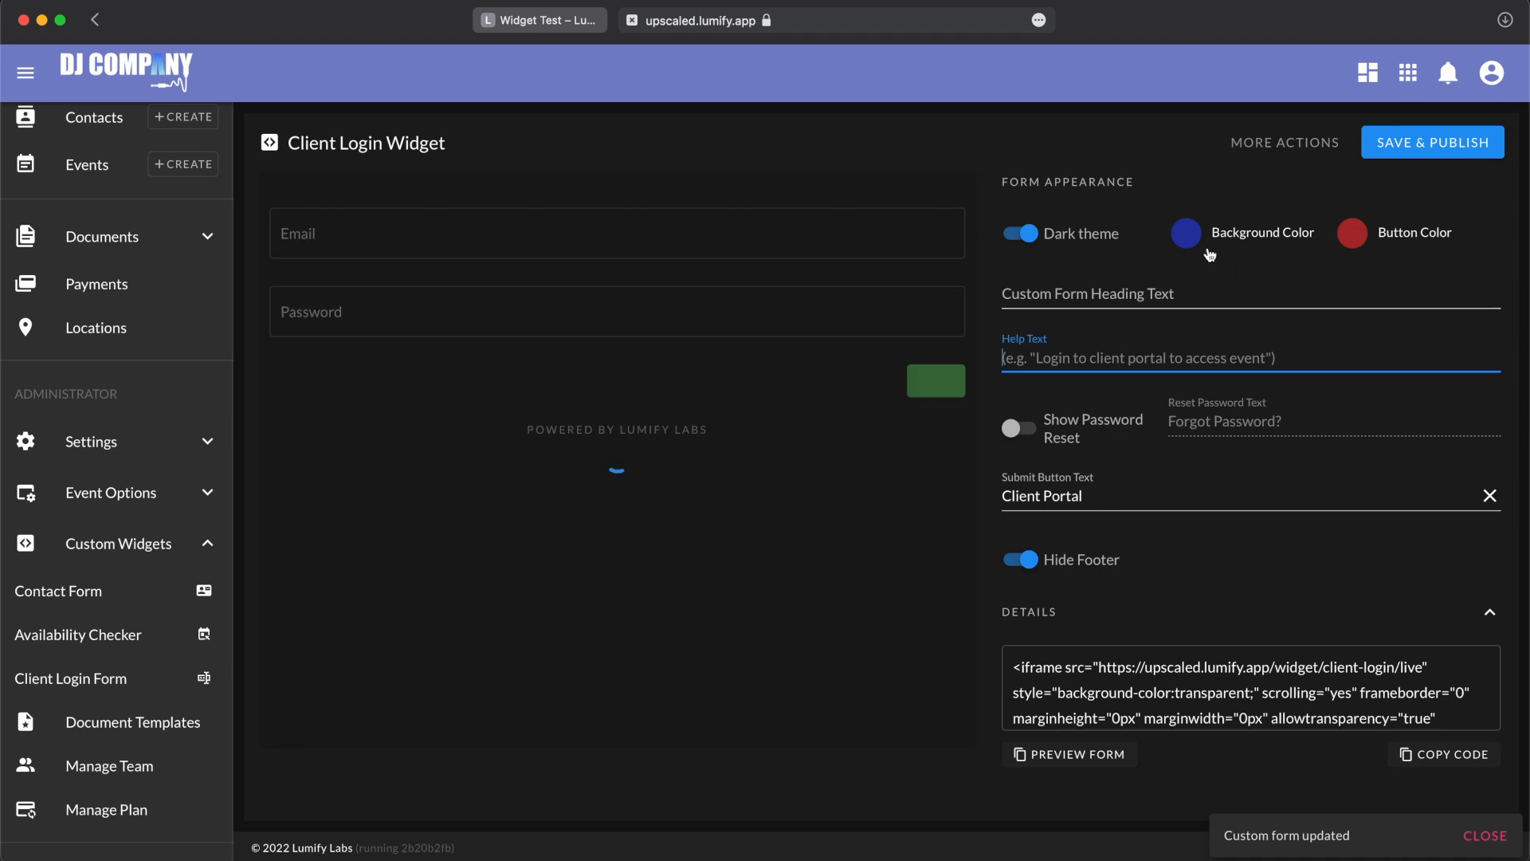
Step: Set the login form's background color to #4F5FC7 and its custom heading text to "Login to Client Portal"
click(1208, 252)
drag(1351, 301, 1332, 284)
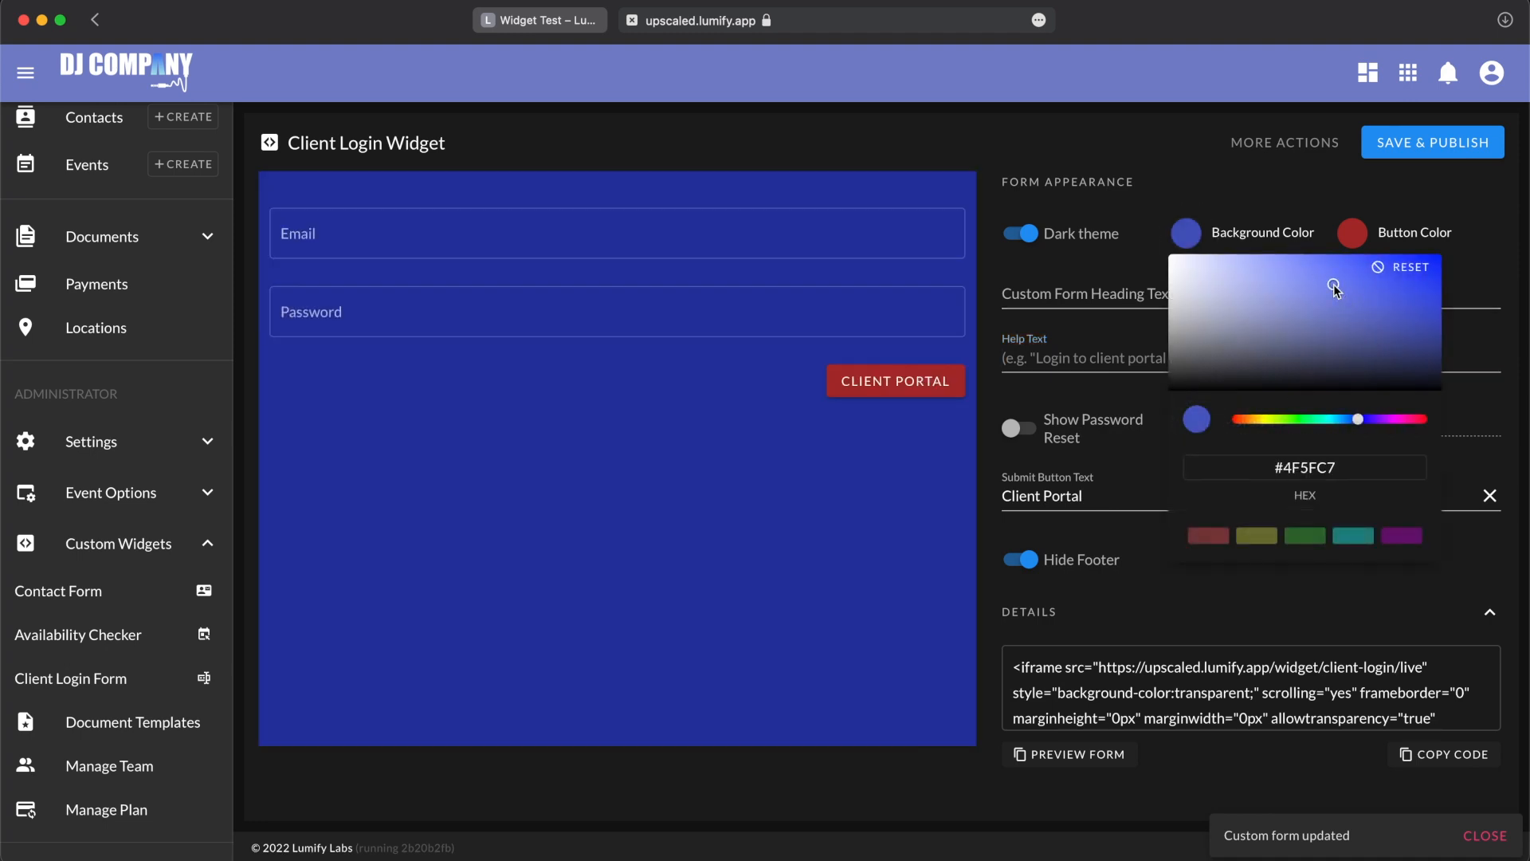
click(1083, 124)
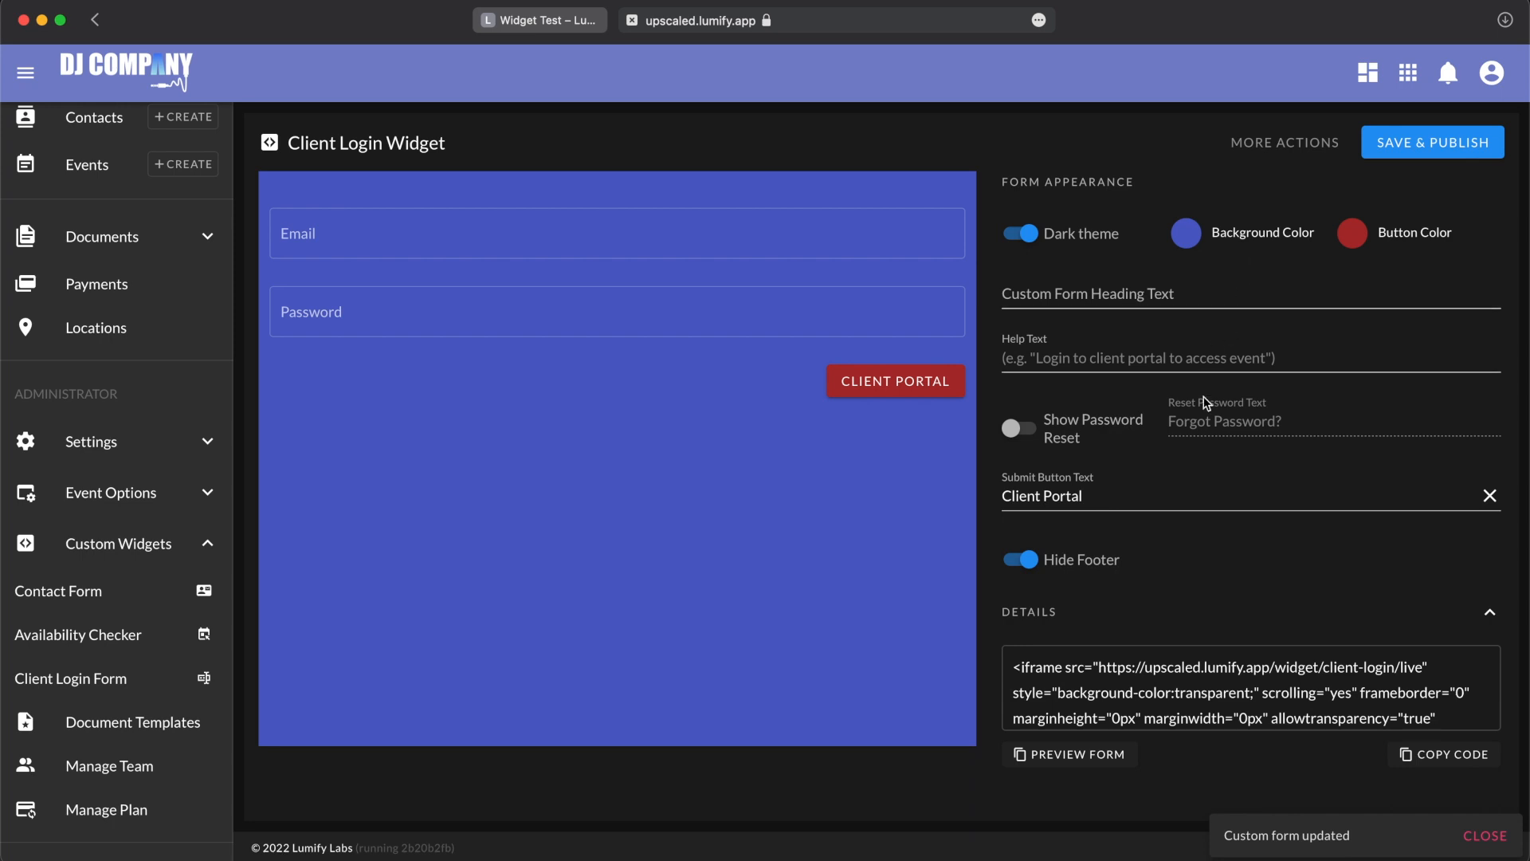
click(1111, 285)
text(Login to Client Portal)
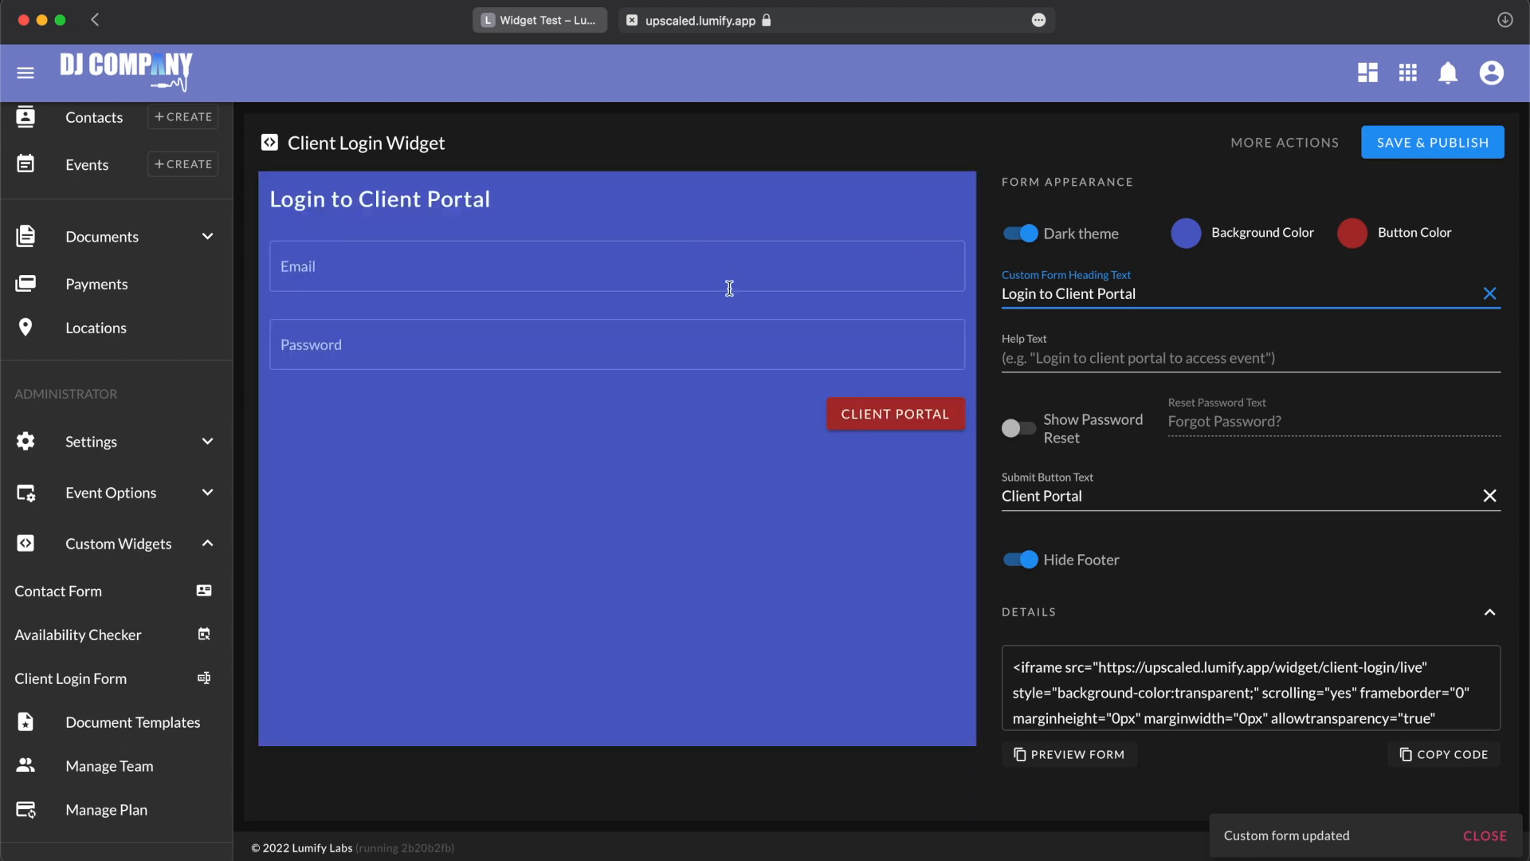
Step: Reload the published Widget Test page to check the embedded login form's changes, and return to the Lumify widget editor
click(533, 20)
key(super+r)
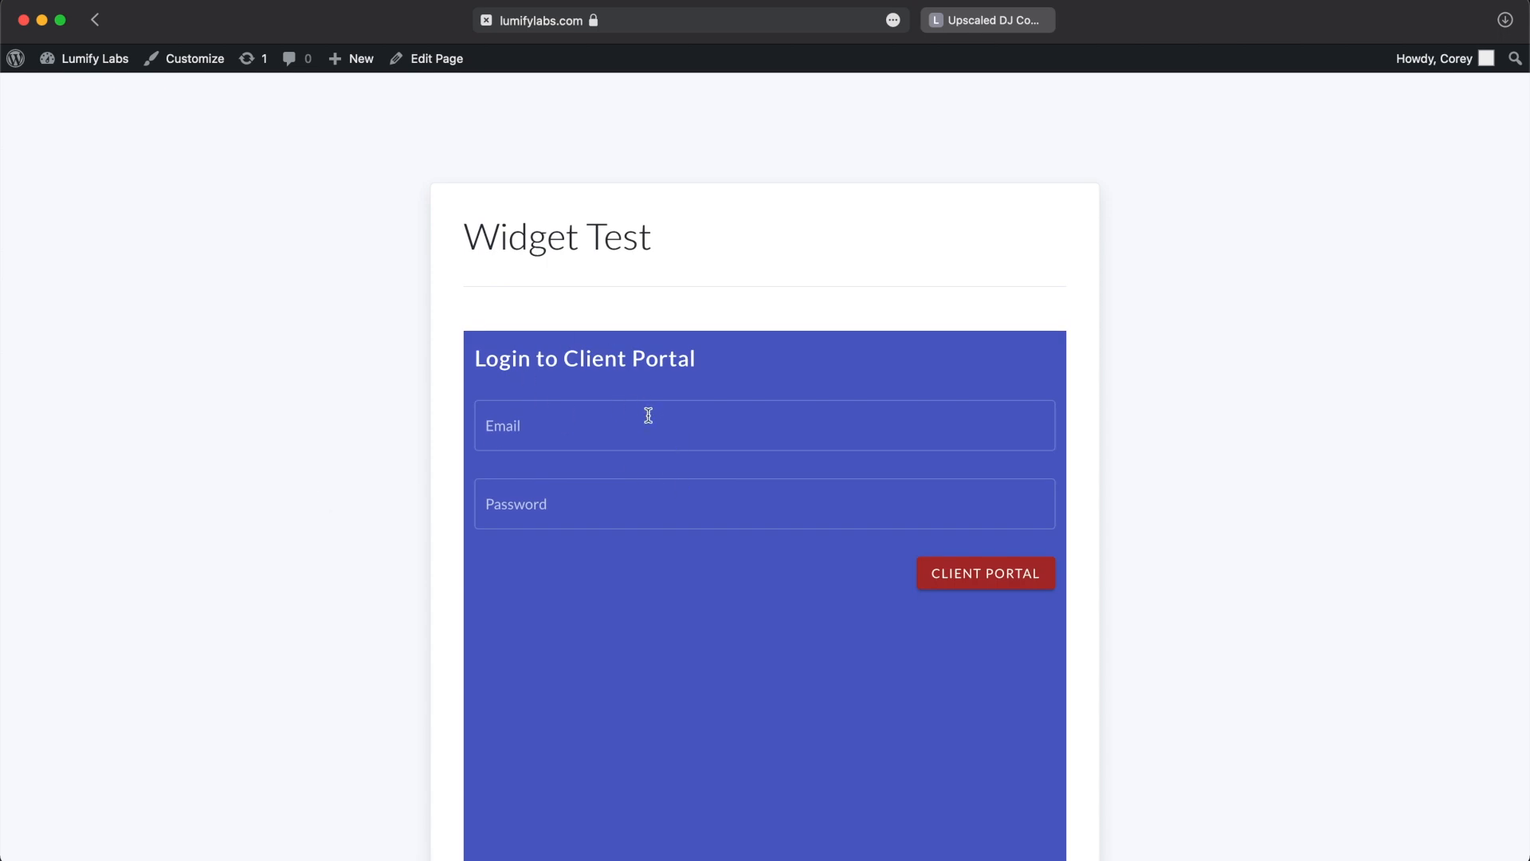
scroll(647, 415, down, 3)
scroll(649, 421, up, 3)
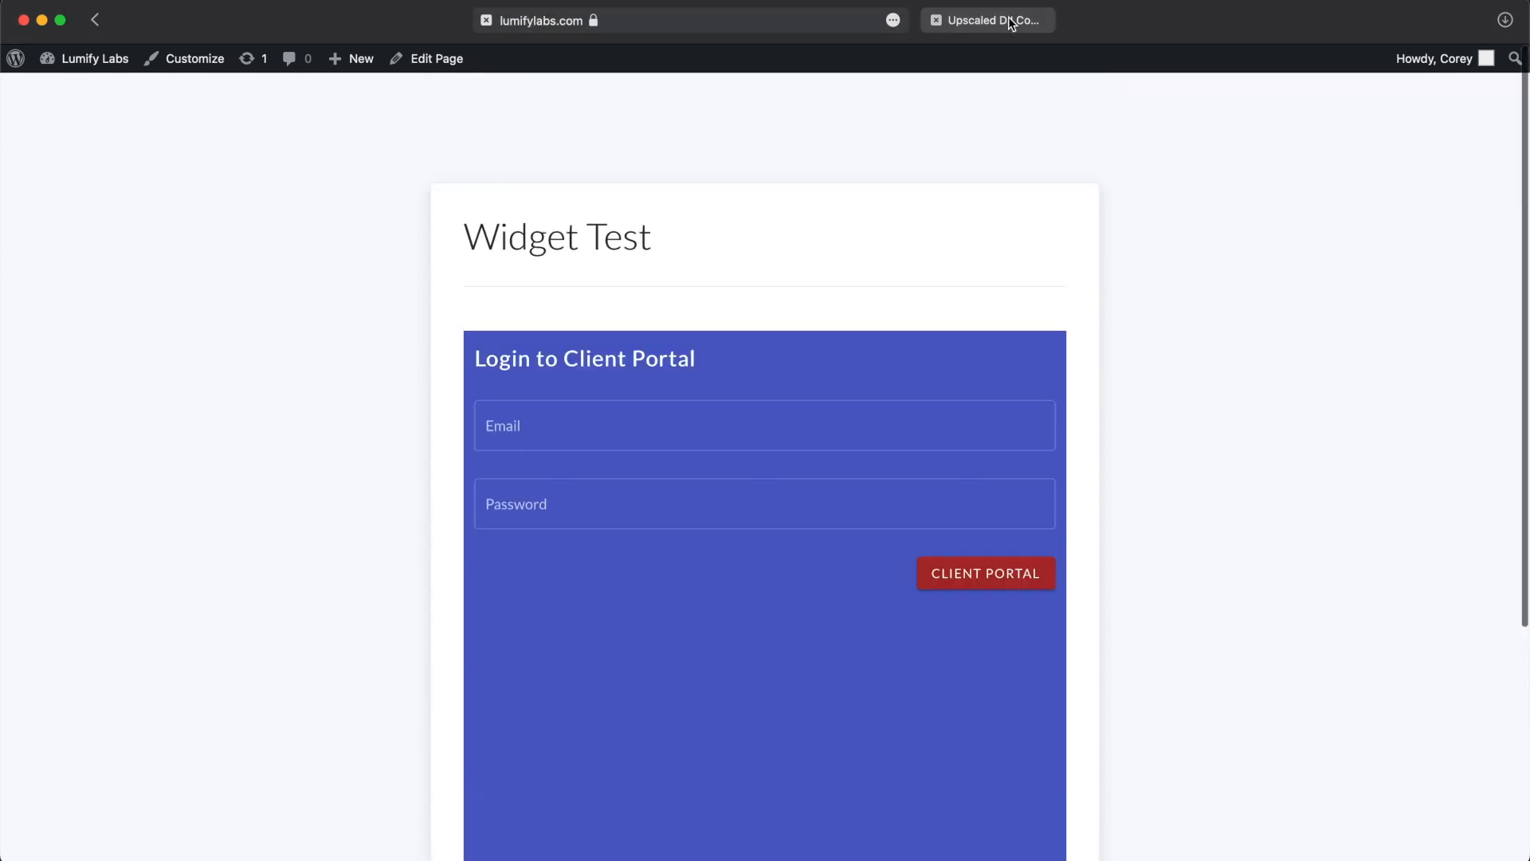
click(991, 19)
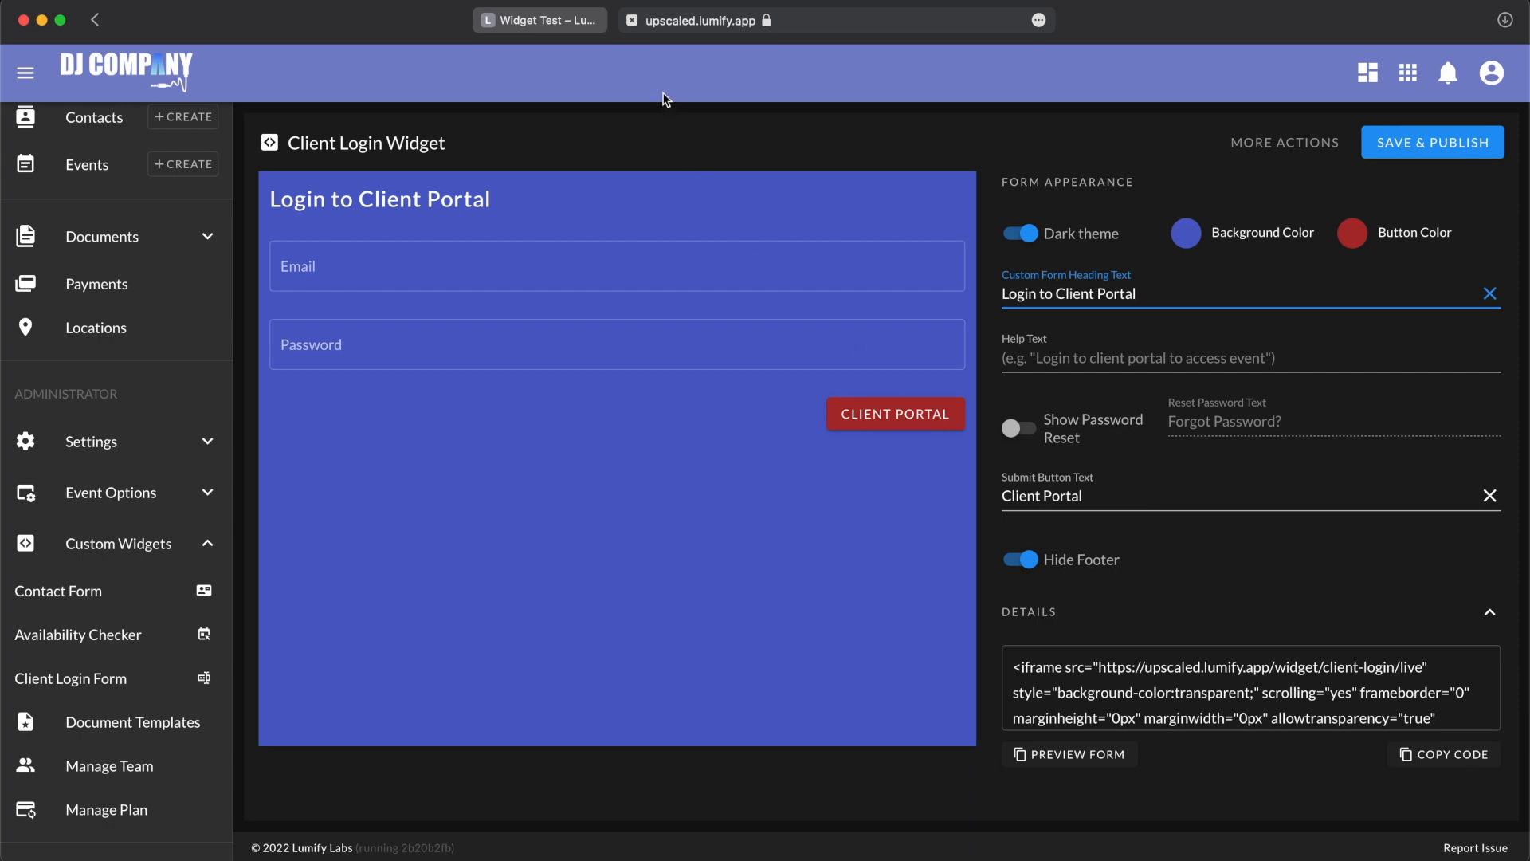
click(817, 21)
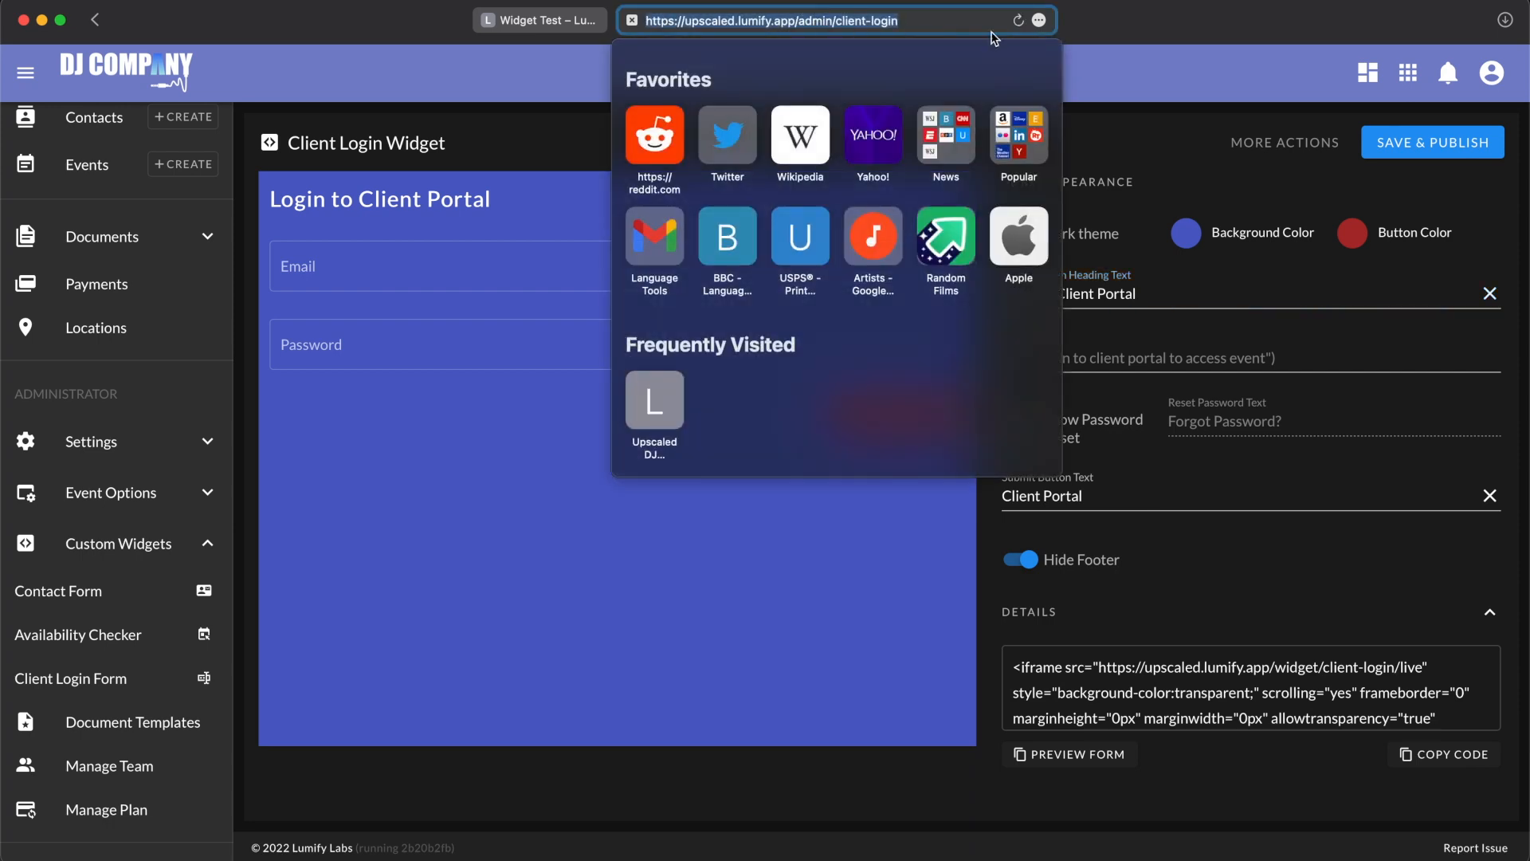
click(1153, 97)
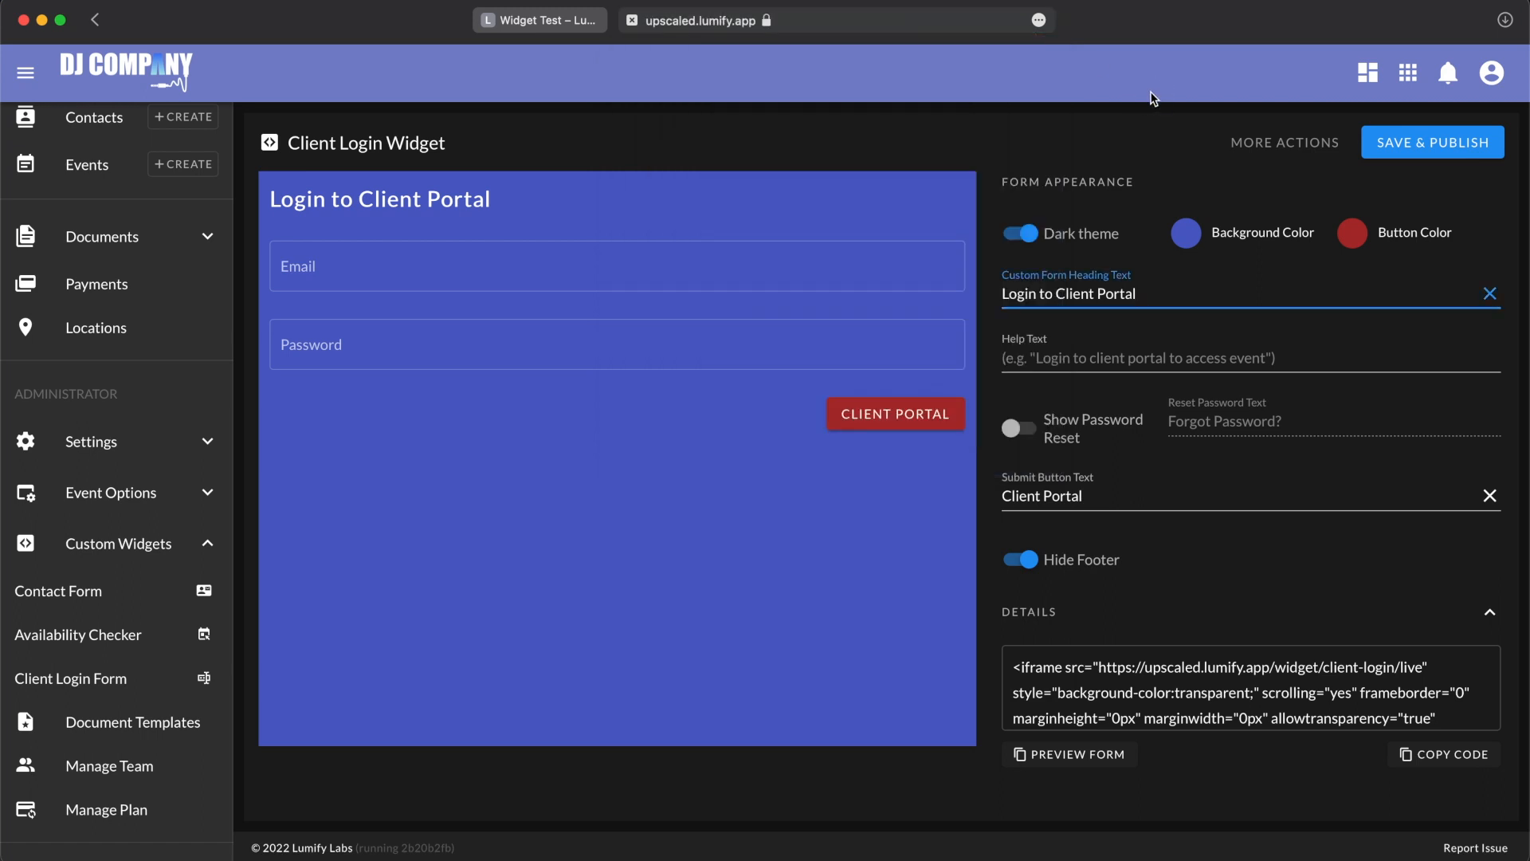